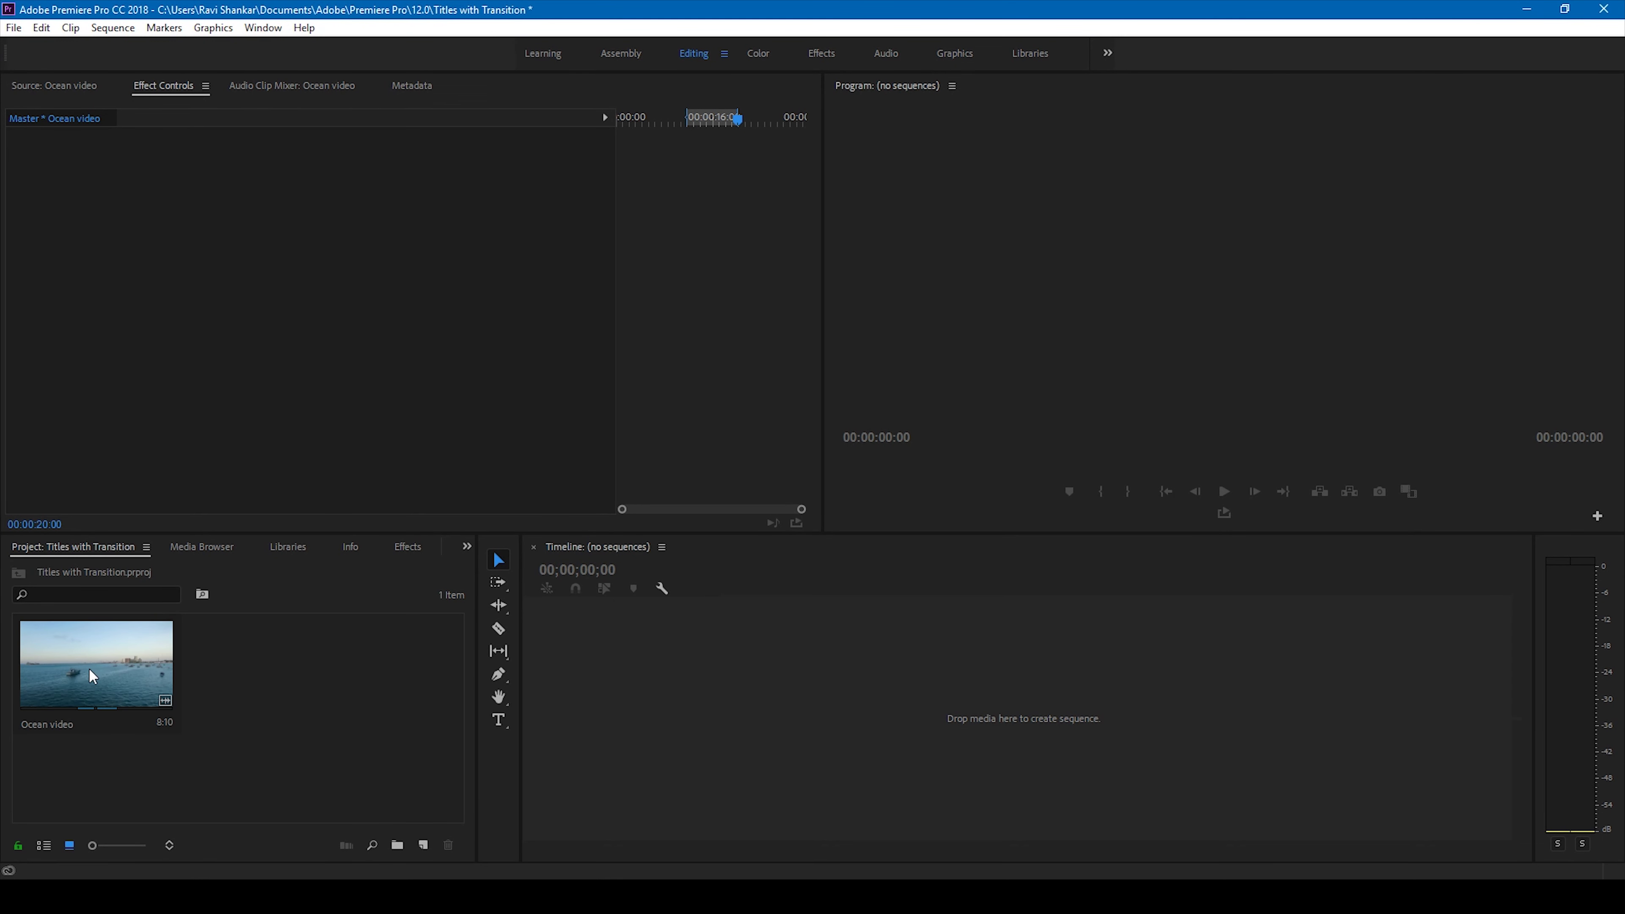
# Create a sequence from the Ocean video clip and show the Effects list
pyautogui.moveTo(71, 666); pyautogui.dragTo(624, 675)
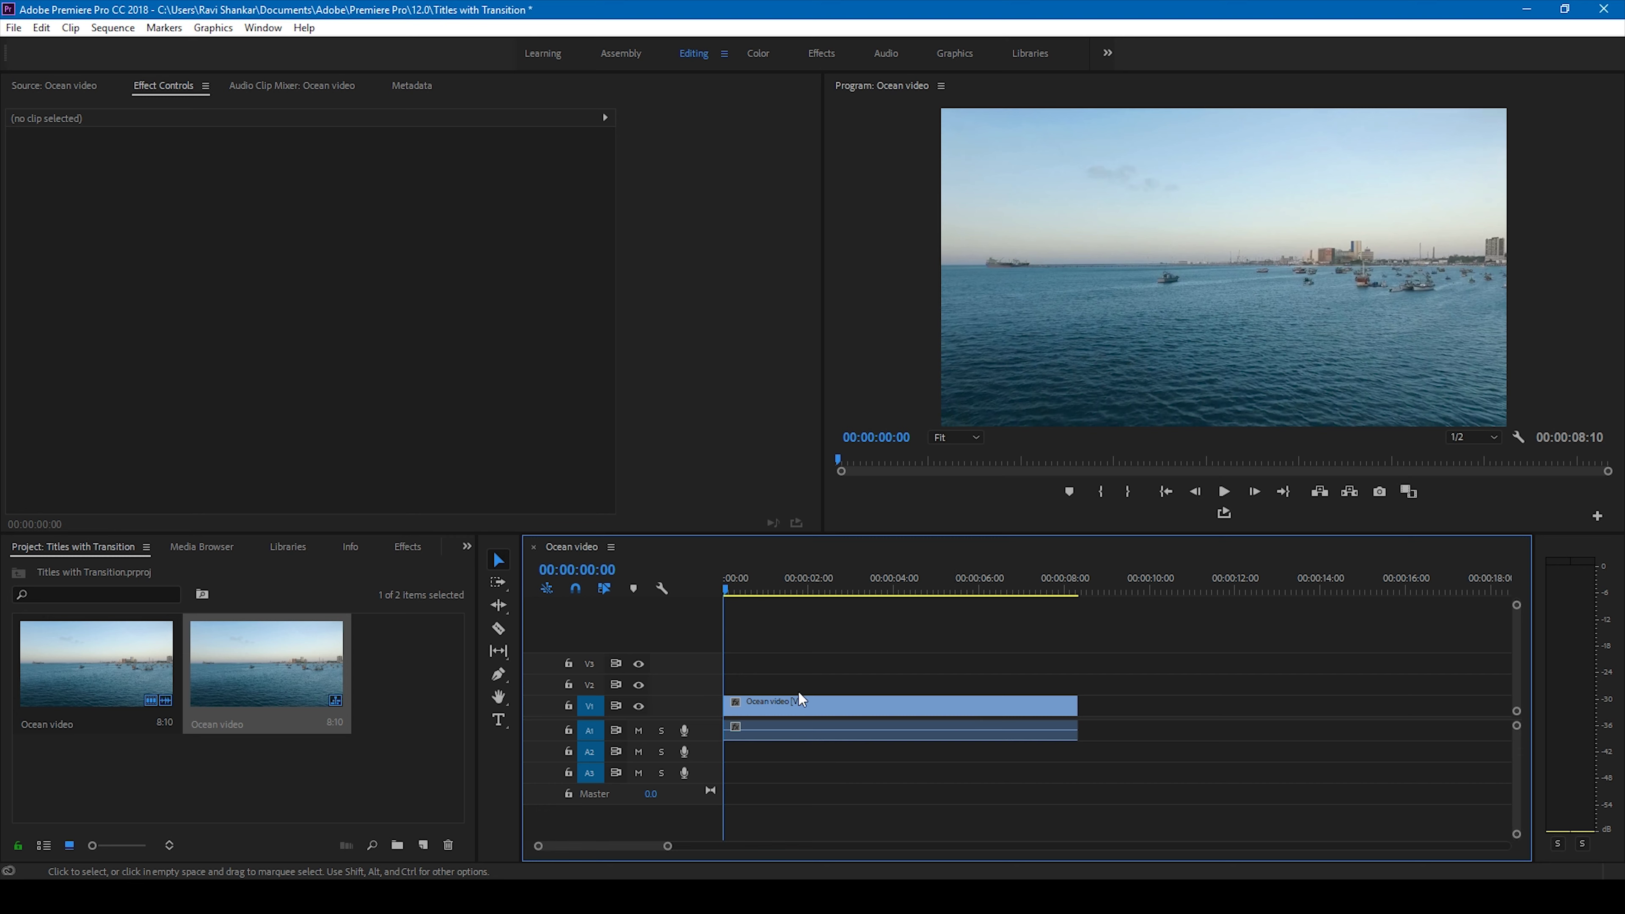
pyautogui.click(399, 551)
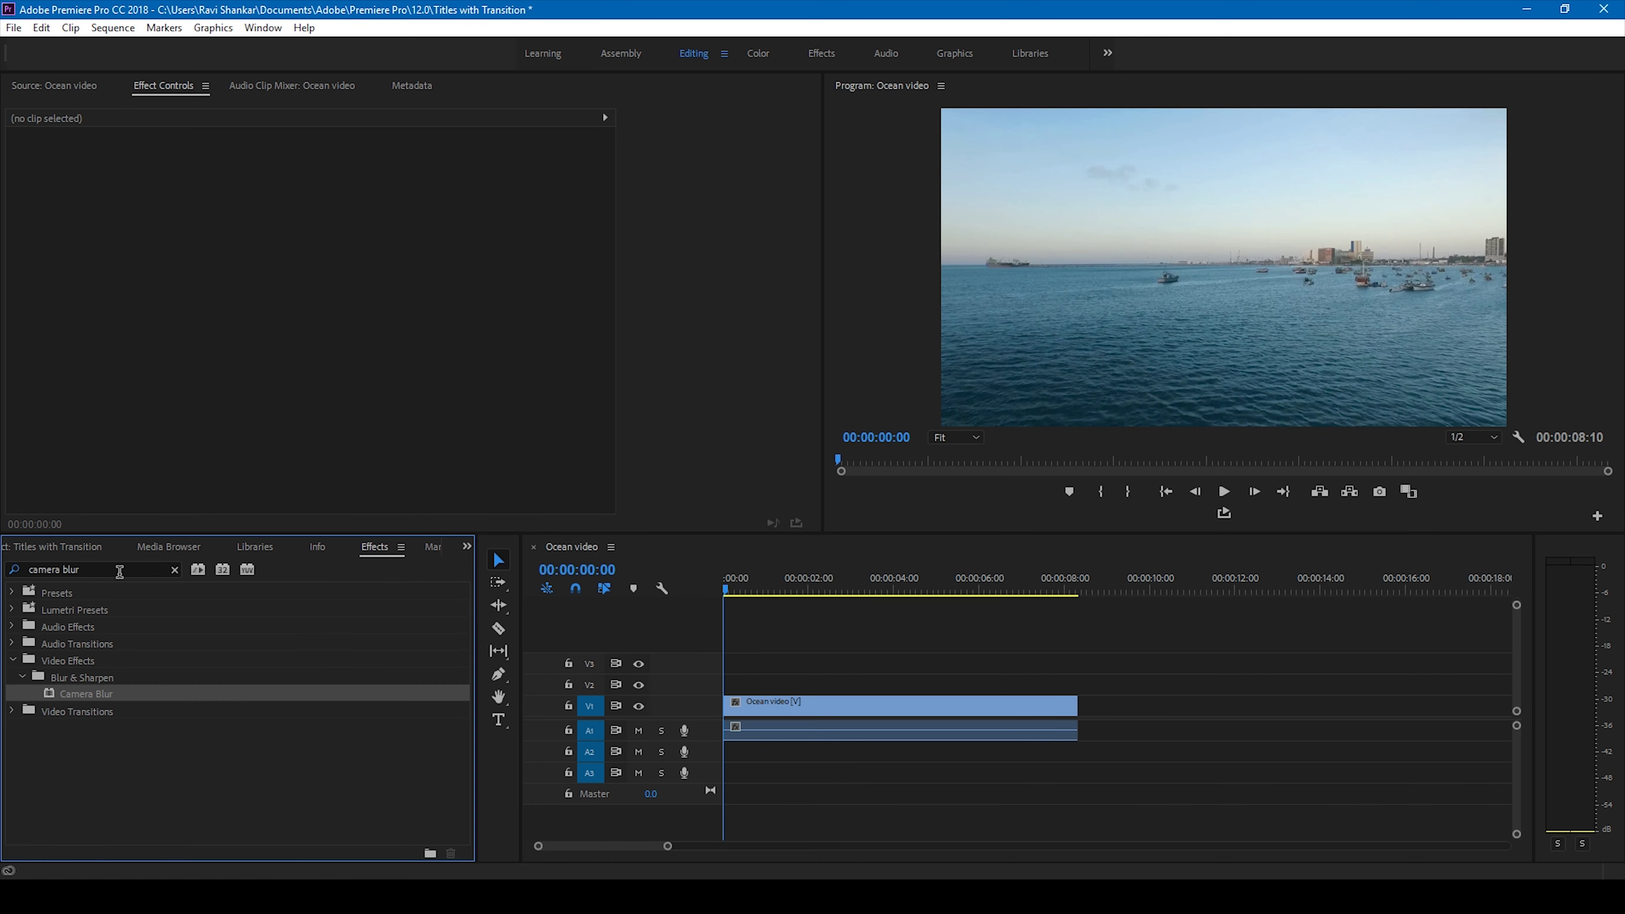
# Apply Camera Blur to the Ocean video clip with Percent Blur set to 15
pyautogui.click(91, 572)
pyautogui.write('c')
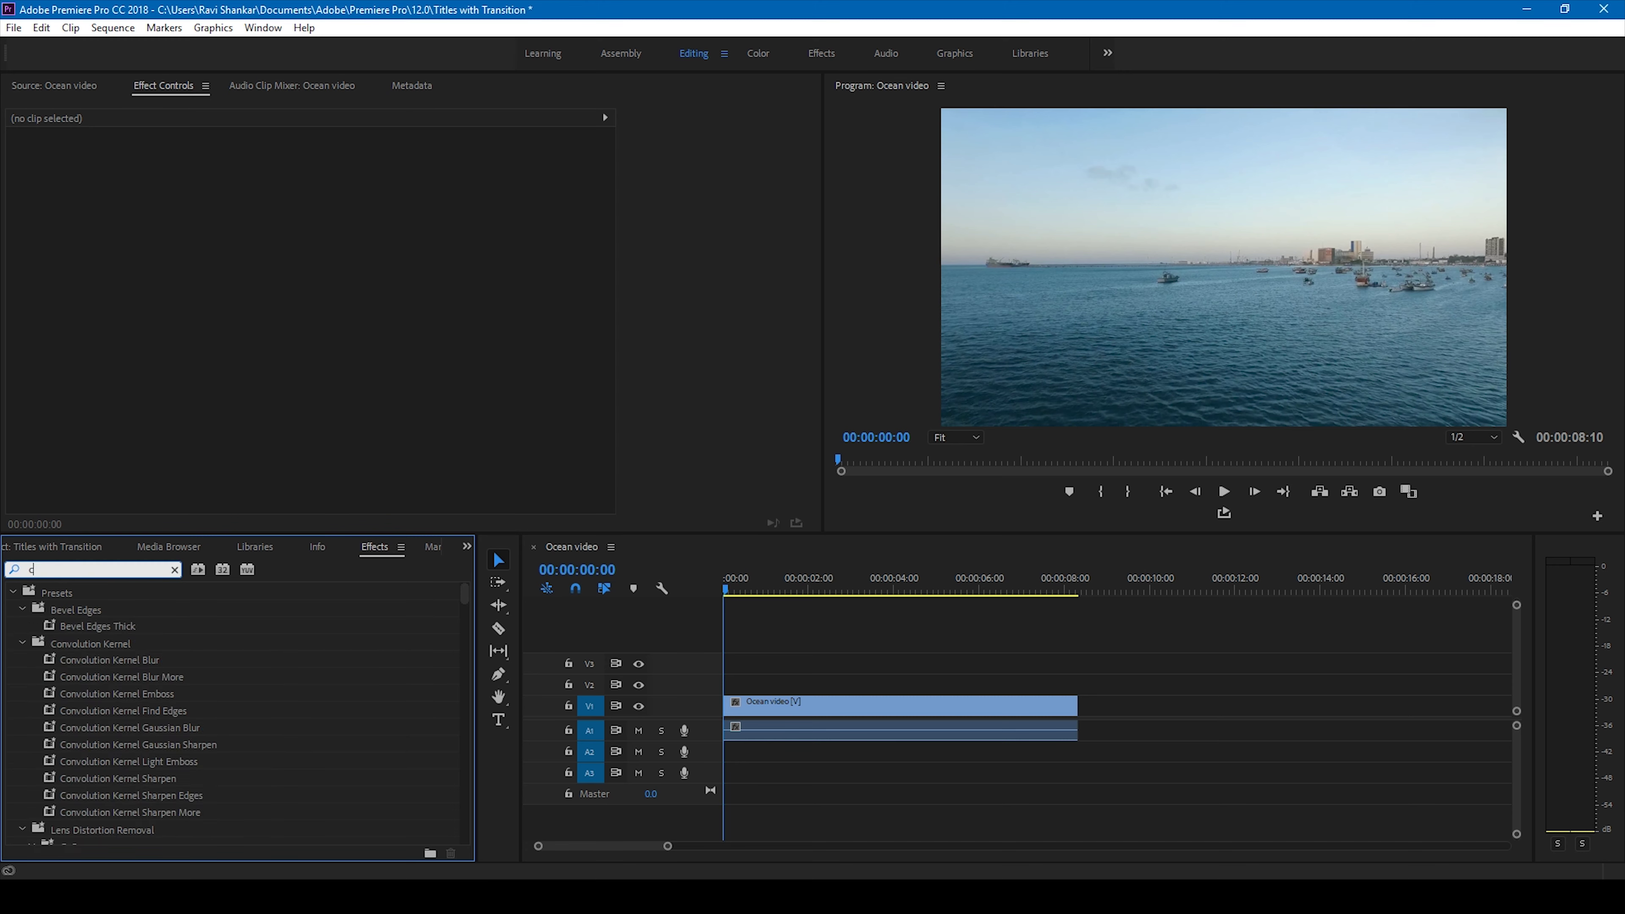
pyautogui.write('amera blur')
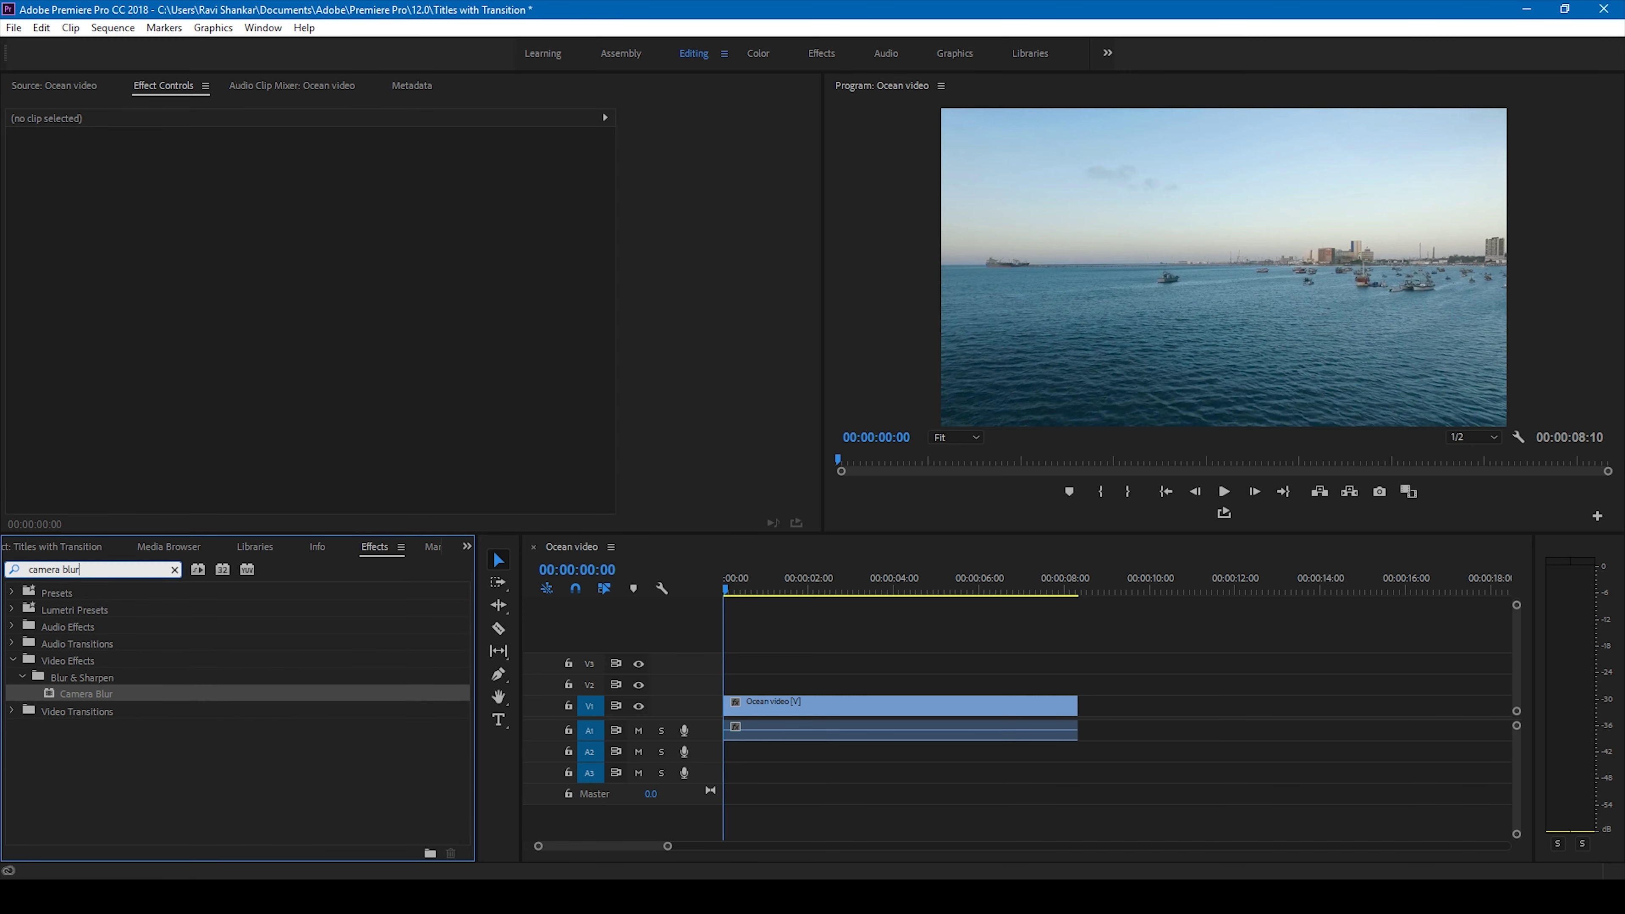
pyautogui.moveTo(91, 704); pyautogui.dragTo(747, 720)
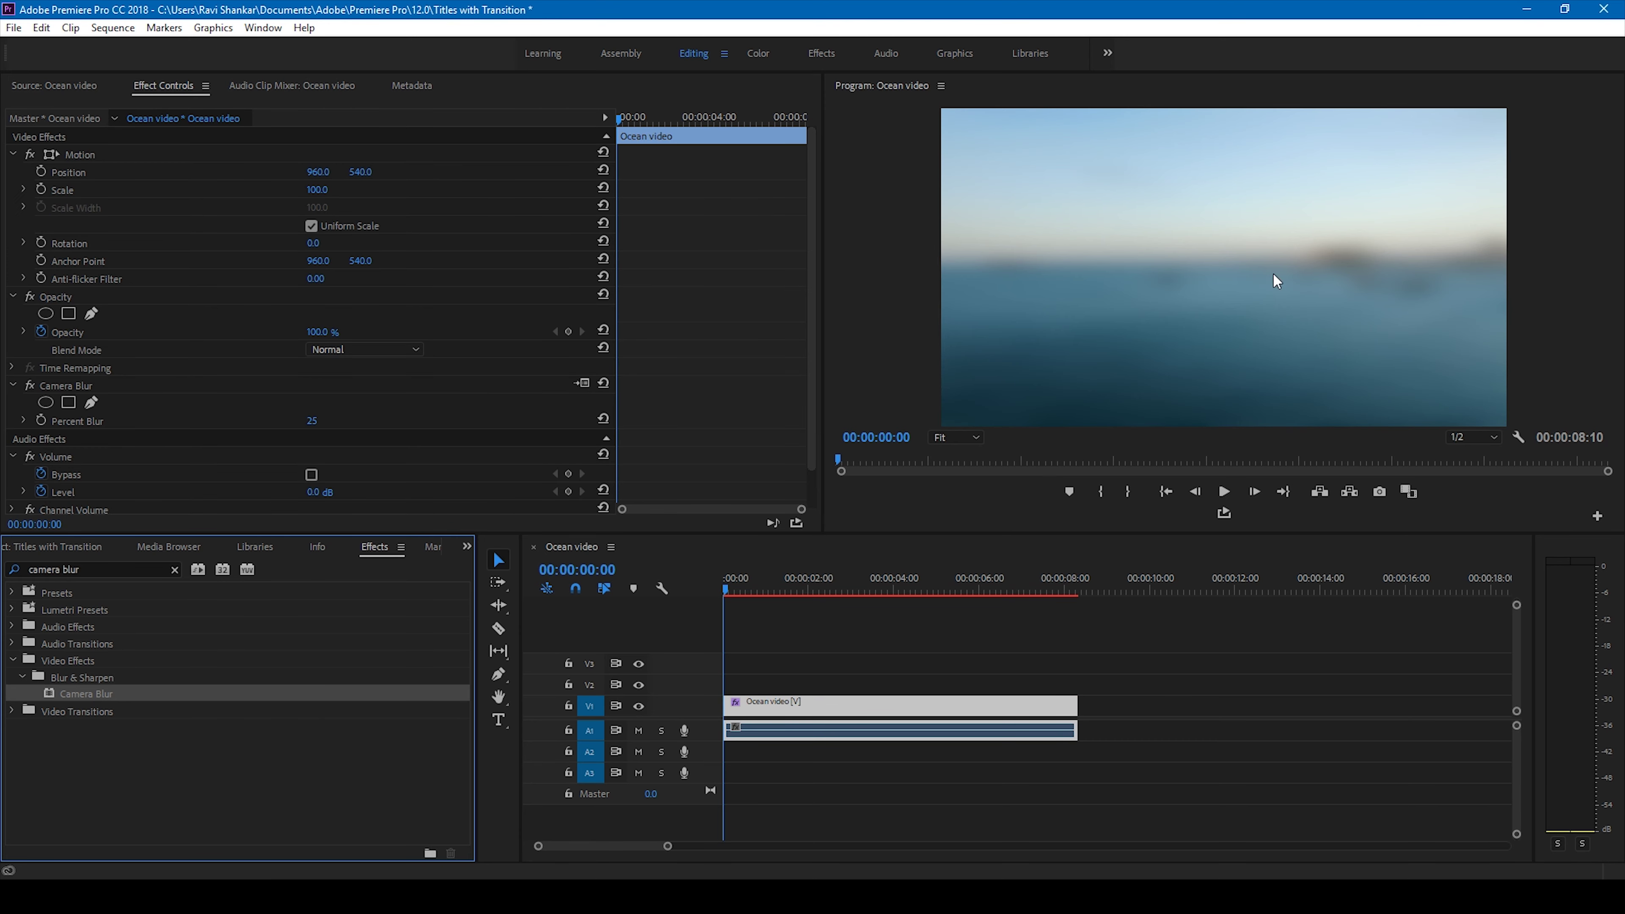
pyautogui.click(305, 423)
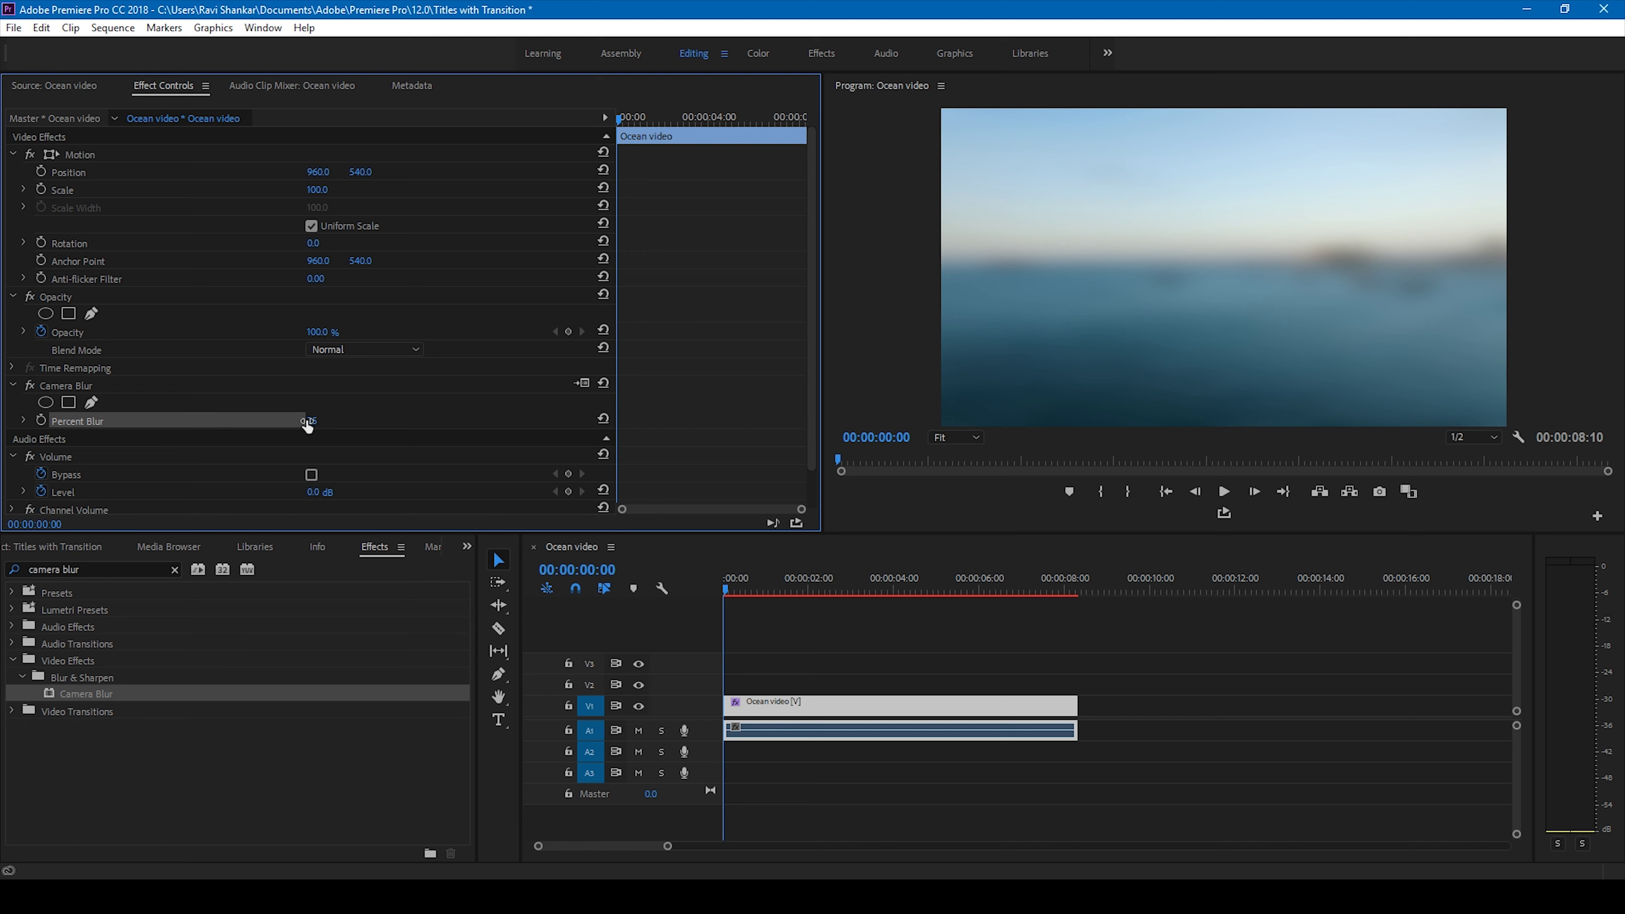
pyautogui.click(309, 423)
pyautogui.write('15')
pyautogui.press('Return')
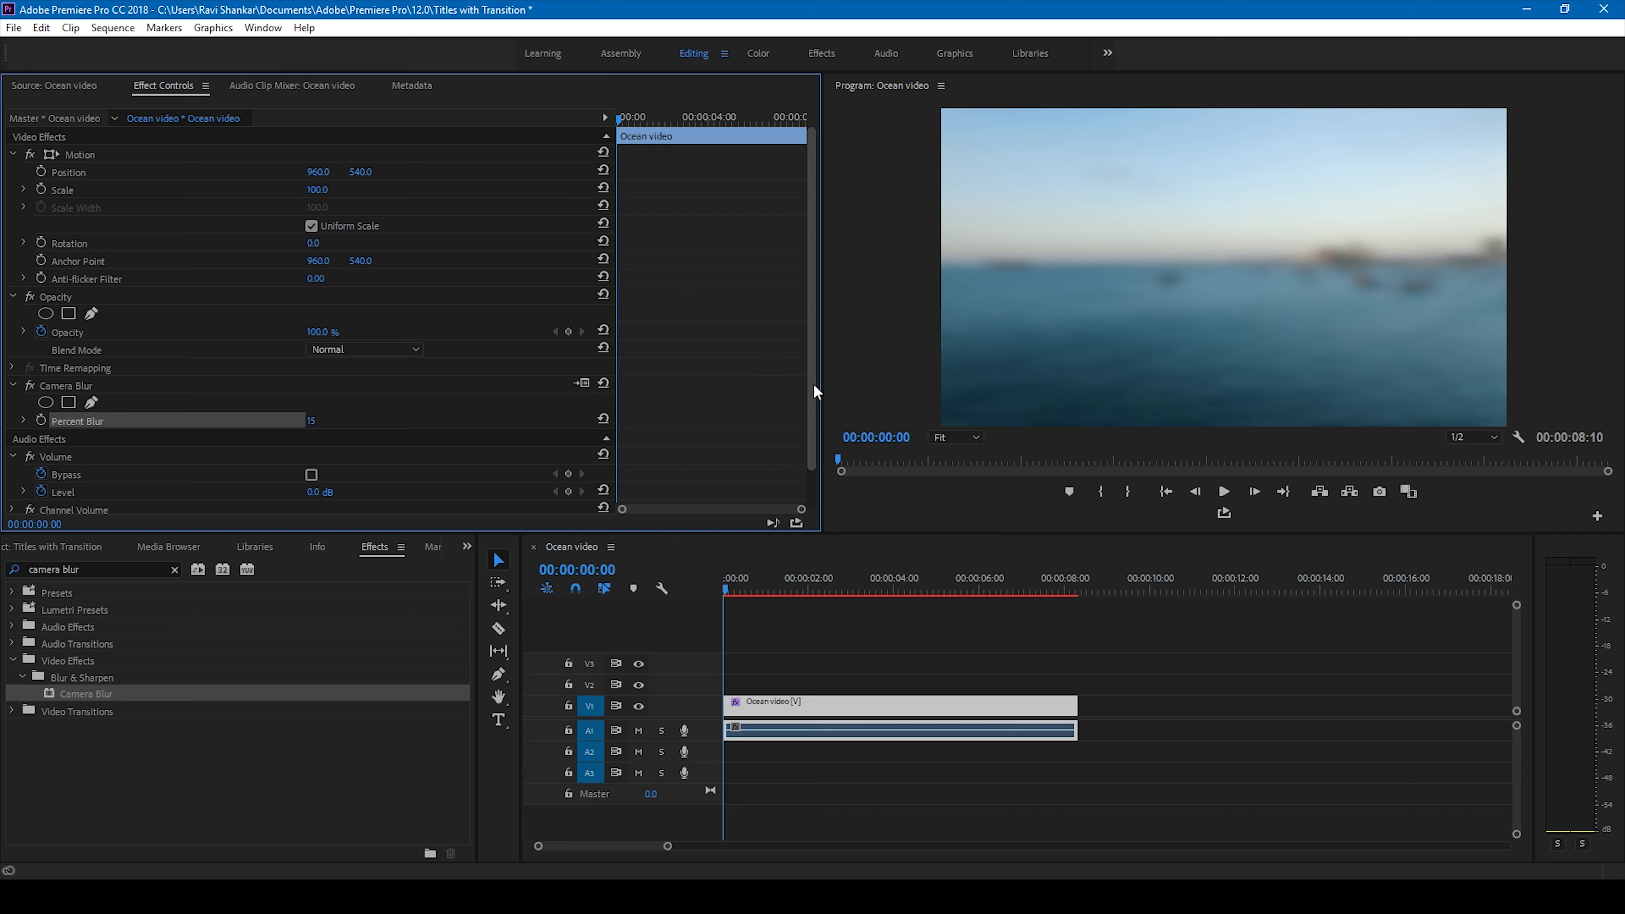
# Return to the Project panel's clips and clear the clip selection
pyautogui.scroll(-2, 813, 388)
pyautogui.click(44, 550)
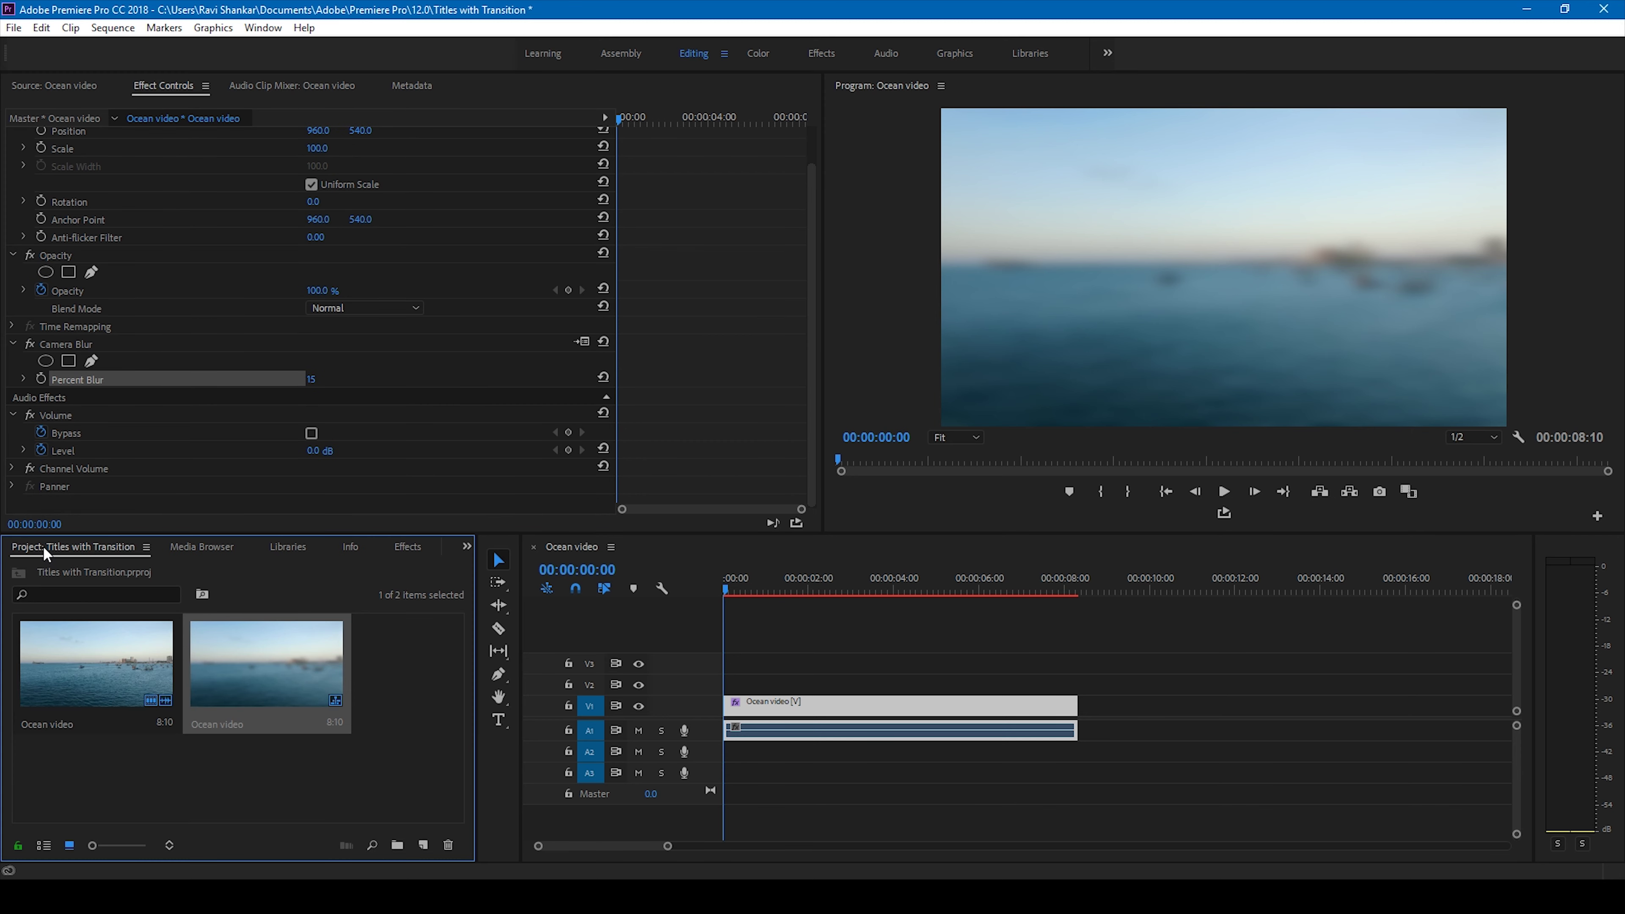
pyautogui.click(144, 781)
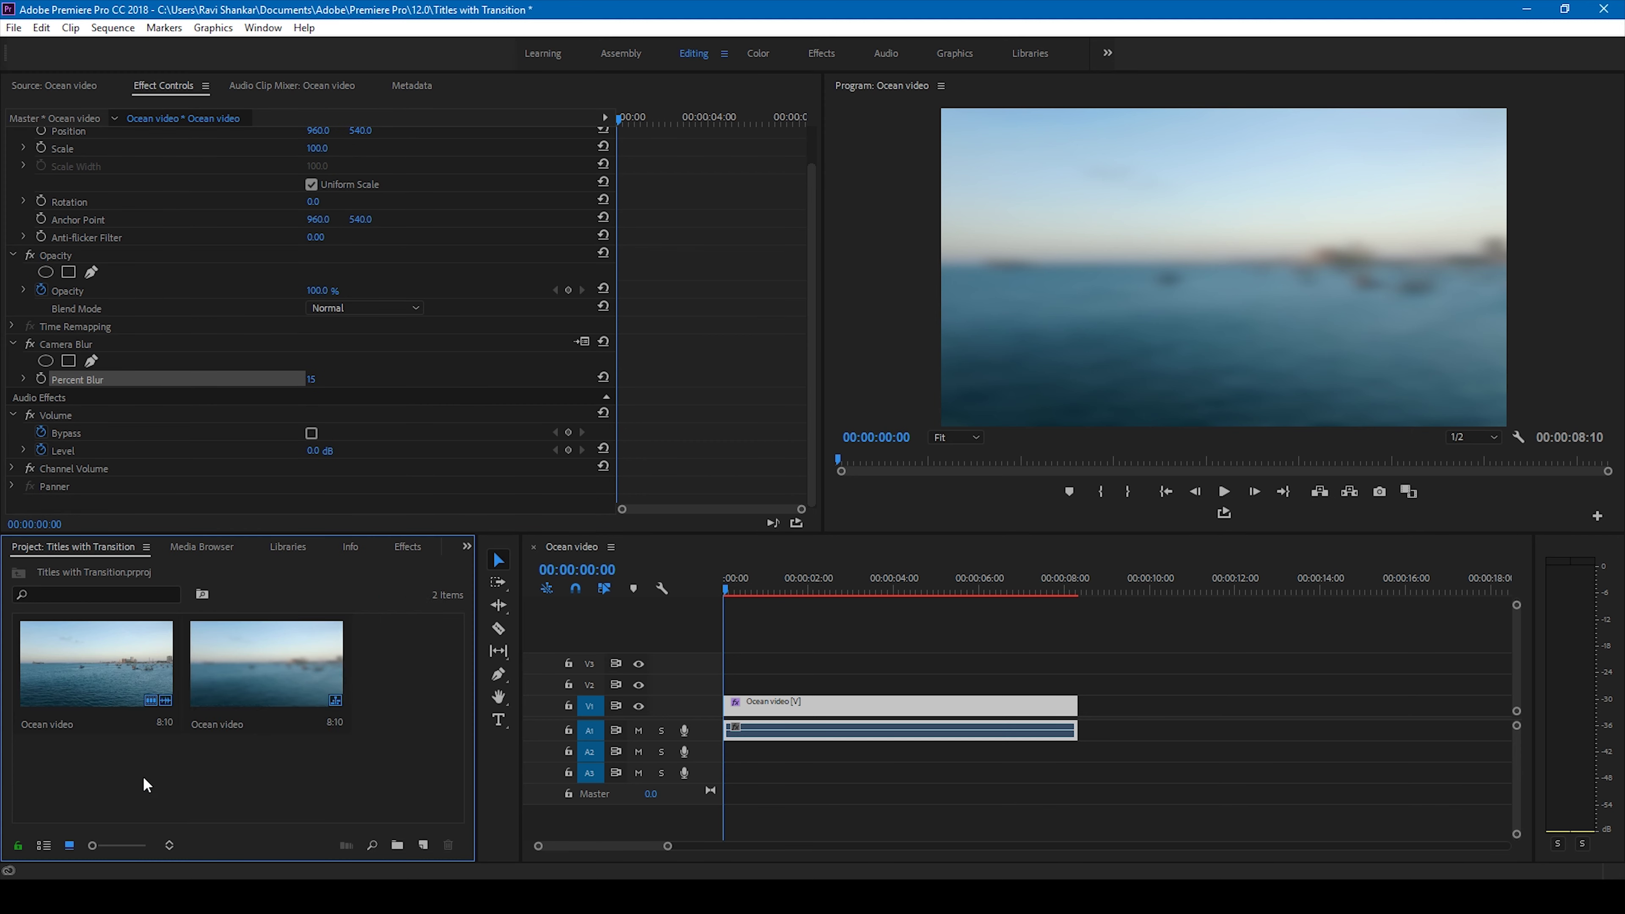
pyautogui.click(14, 28)
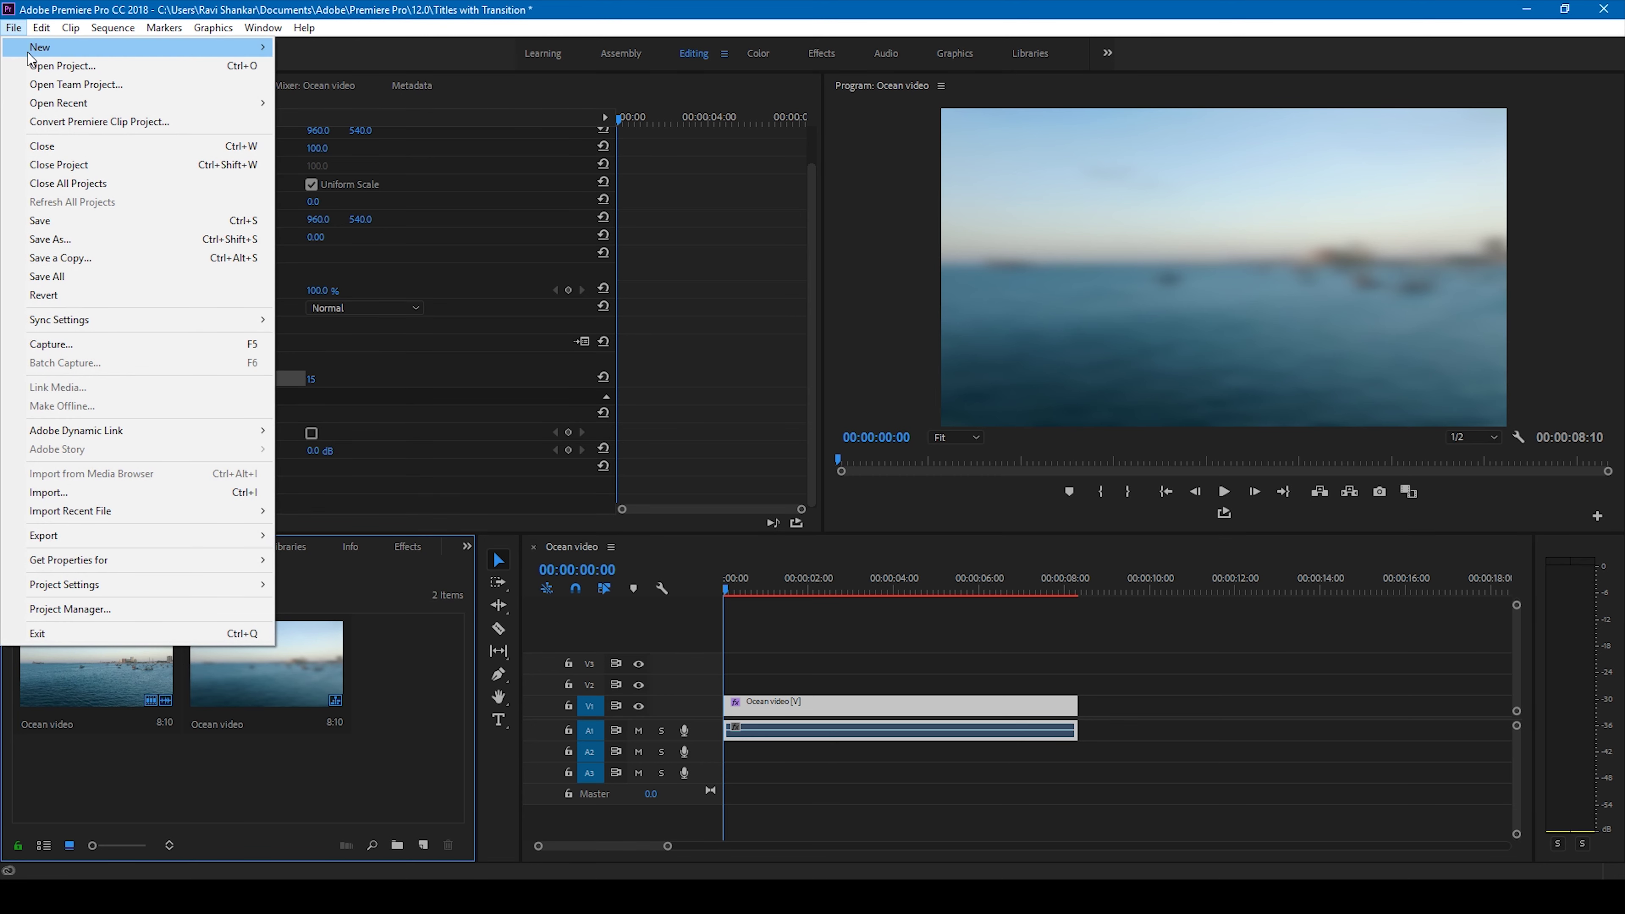
# Create legacy title 'Title 03' with default settings and enlarge the title editor window
pyautogui.moveTo(29, 57)
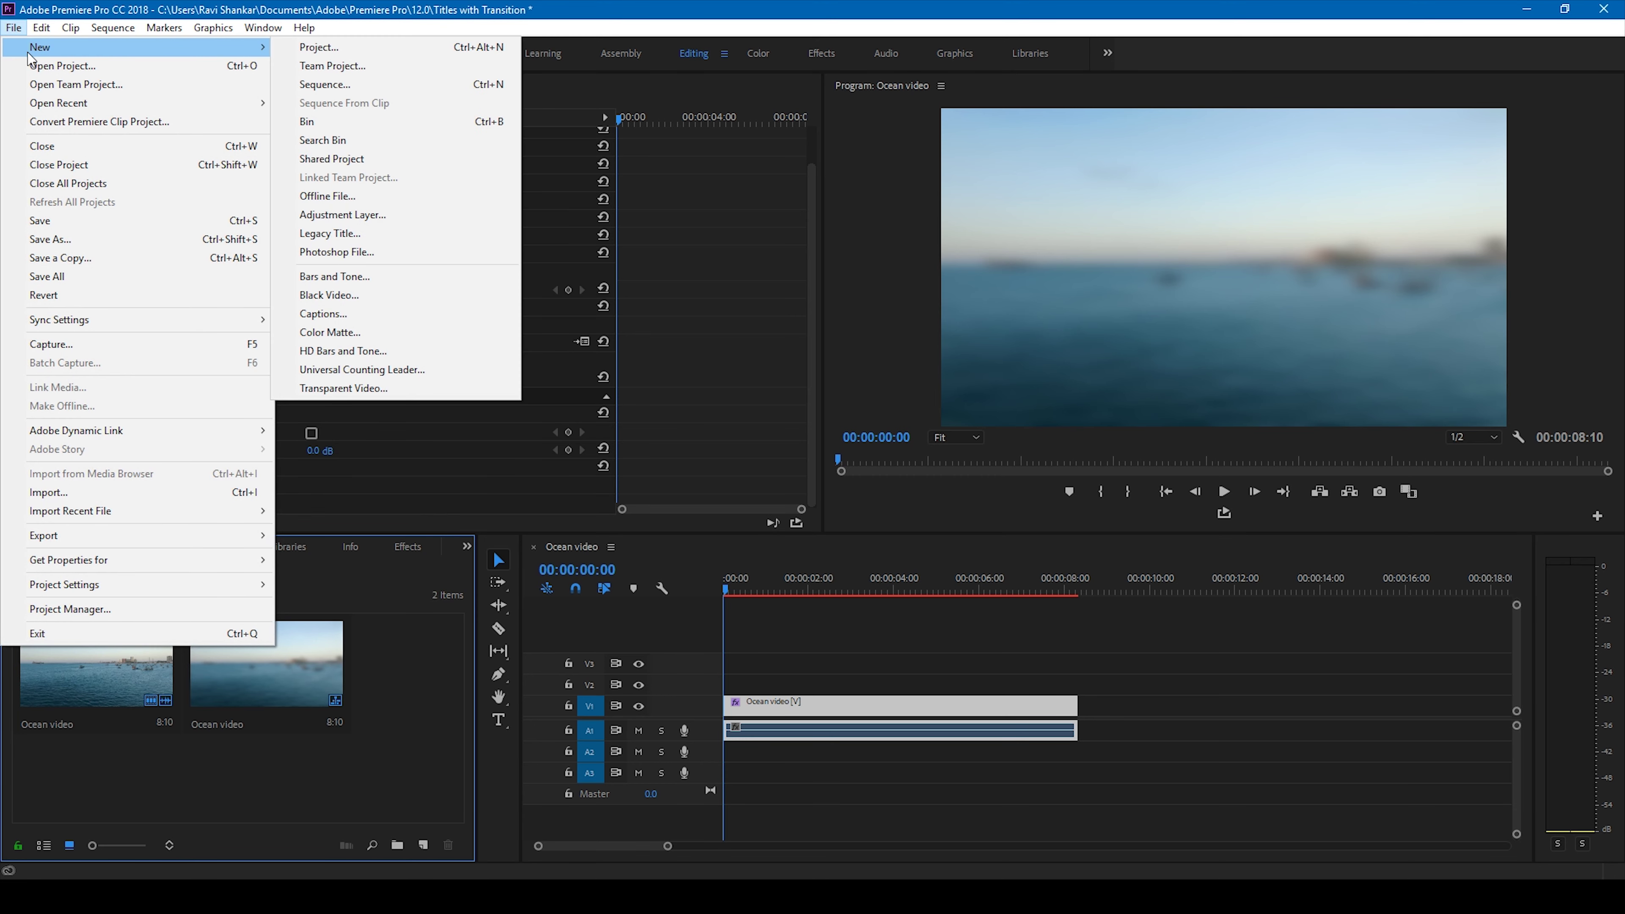
pyautogui.click(329, 234)
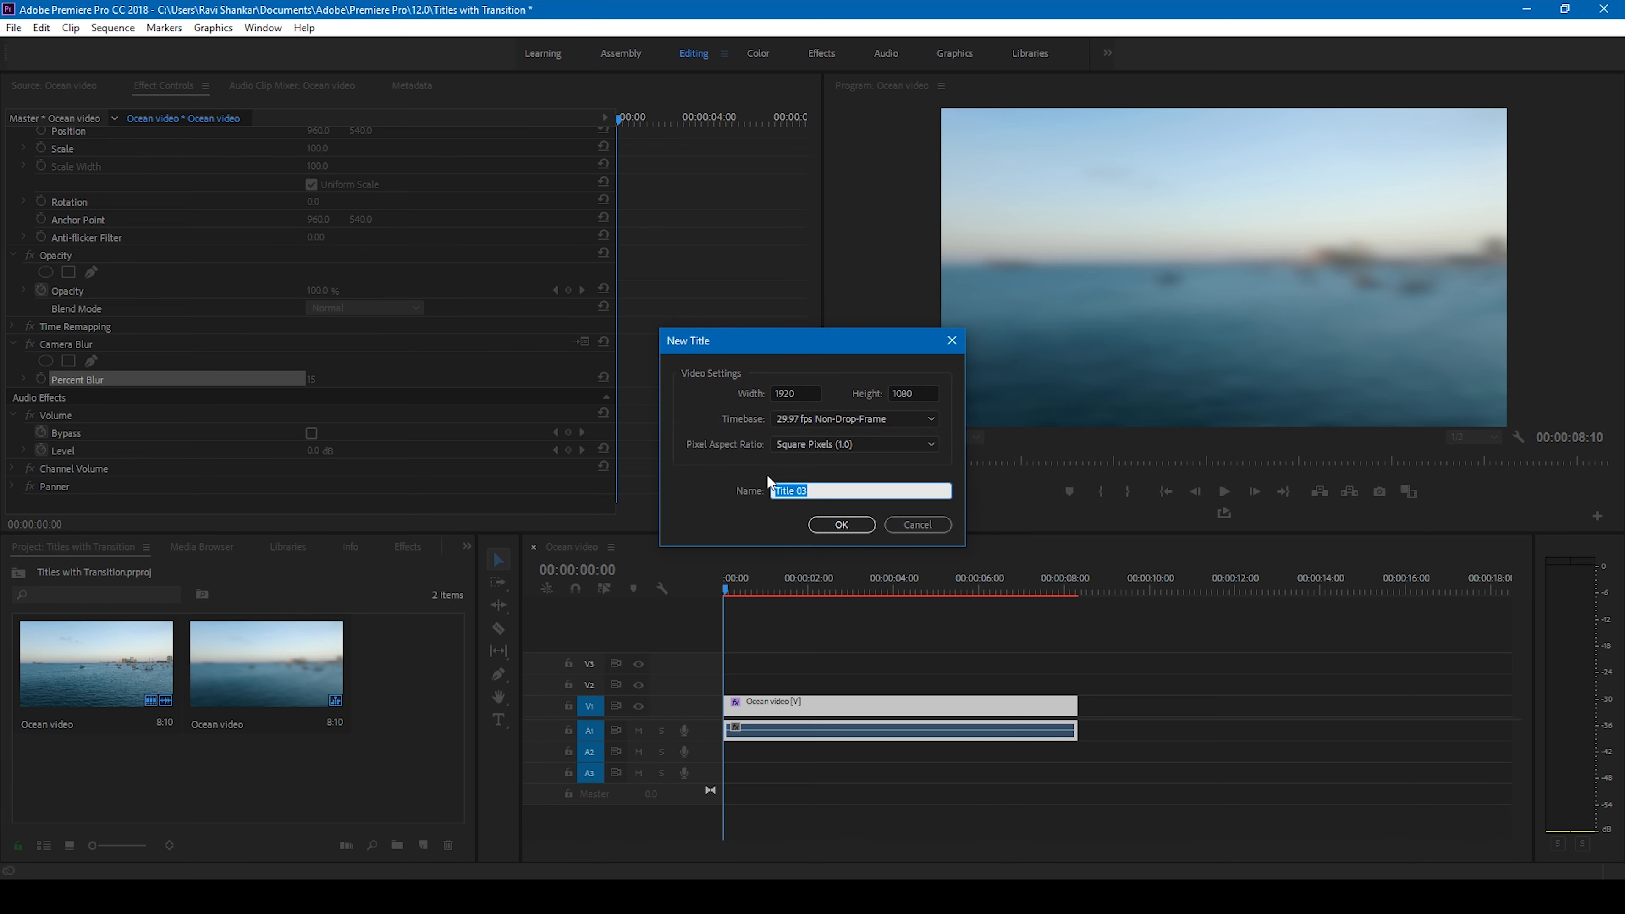
pyautogui.click(832, 528)
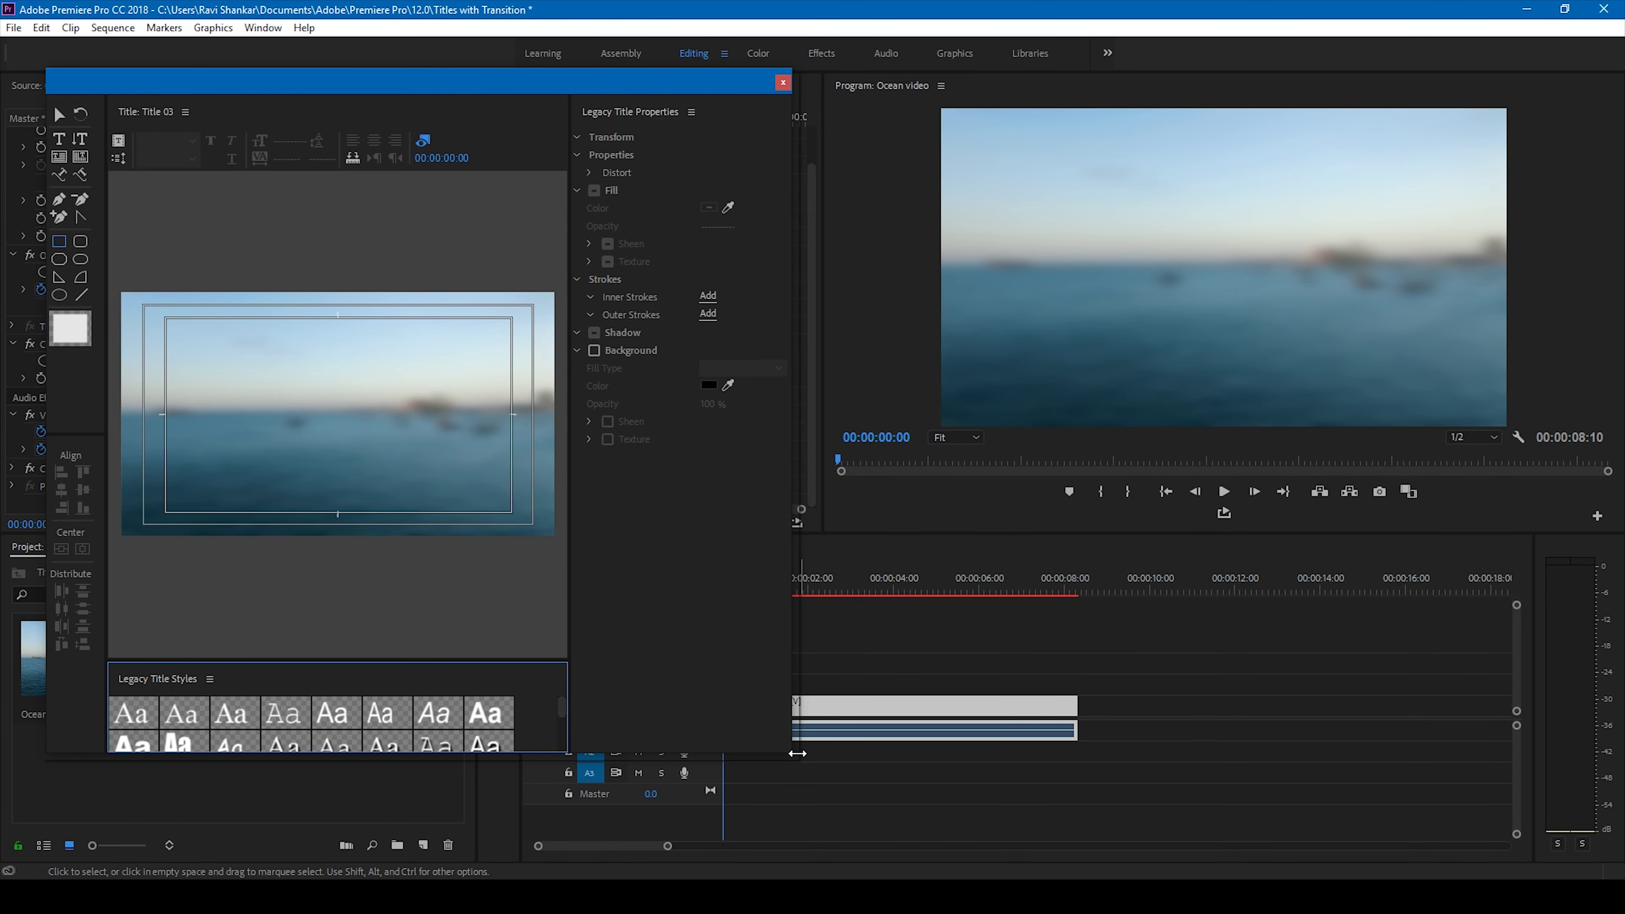
pyautogui.moveTo(797, 754); pyautogui.dragTo(1067, 755)
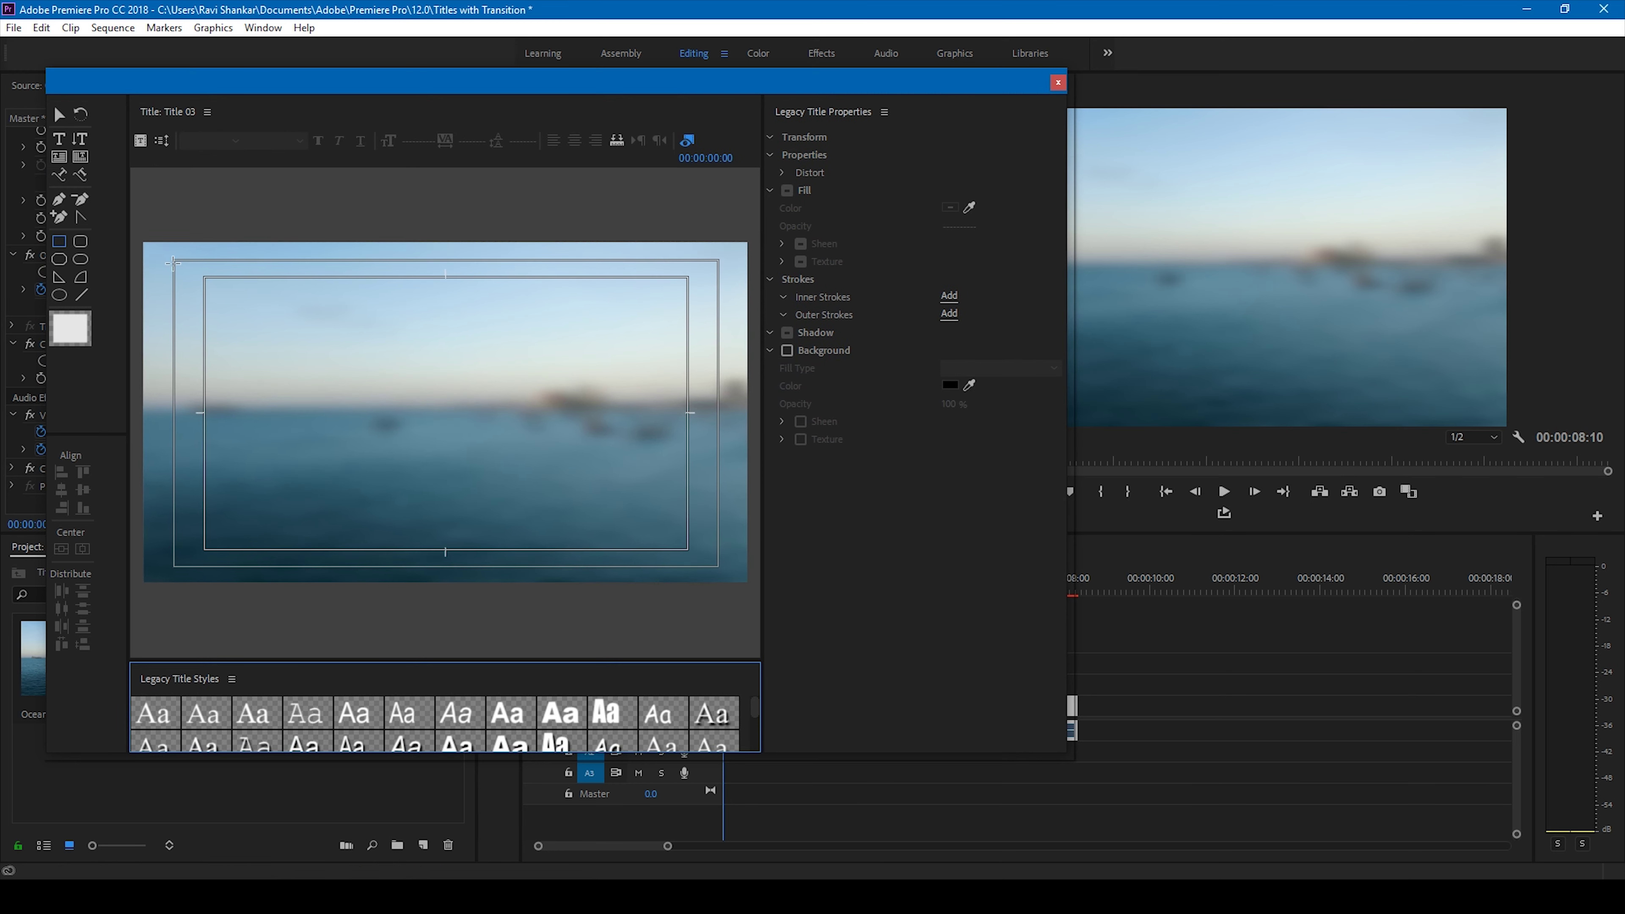
# Draw a text box and enter 'TITLE' and 'REVEAL' on two lines, then select all the text
pyautogui.click(59, 138)
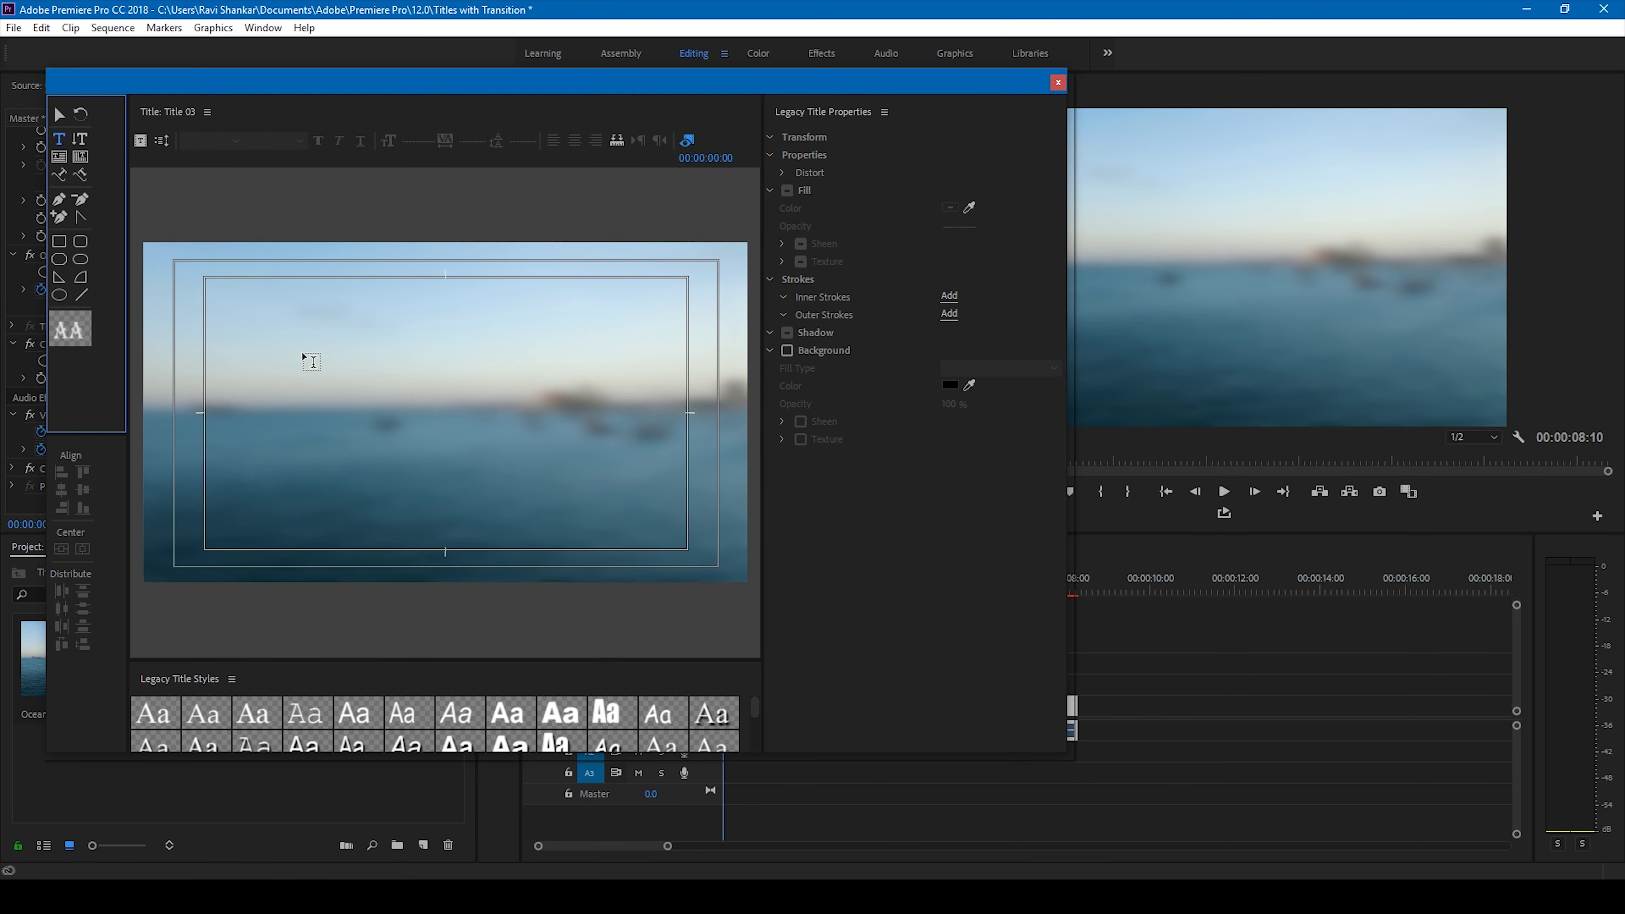
pyautogui.moveTo(301, 352); pyautogui.dragTo(611, 459)
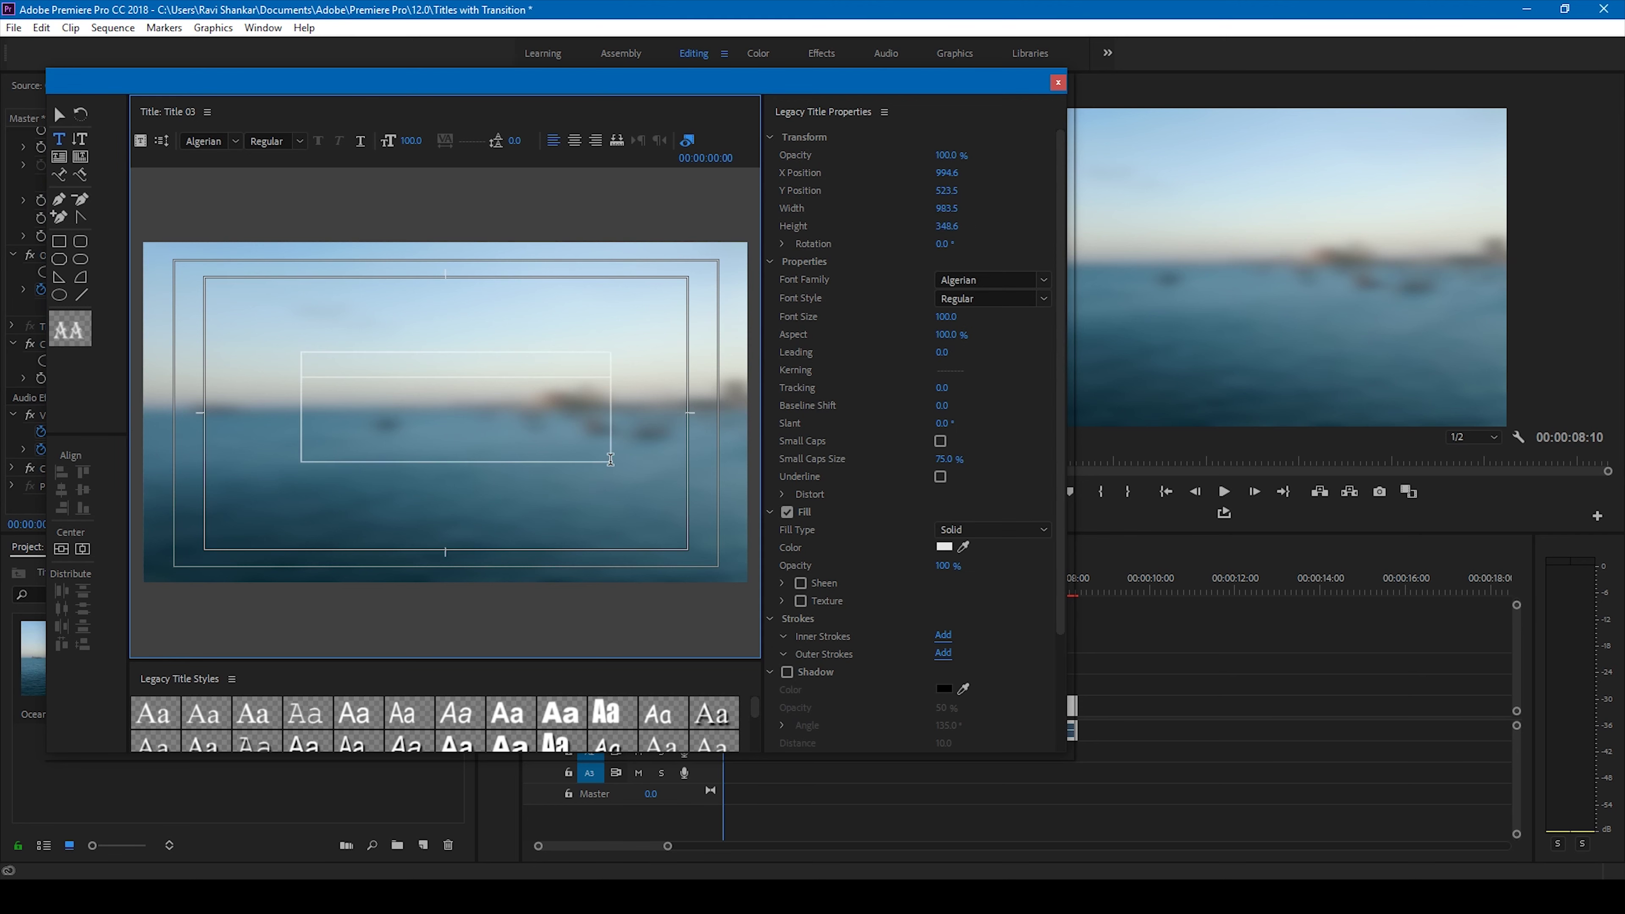
pyautogui.write('TITE')
pyautogui.write('LE')
pyautogui.press('Left')
pyautogui.press('Left')
pyautogui.press('BackSpace')
pyautogui.press('Return')
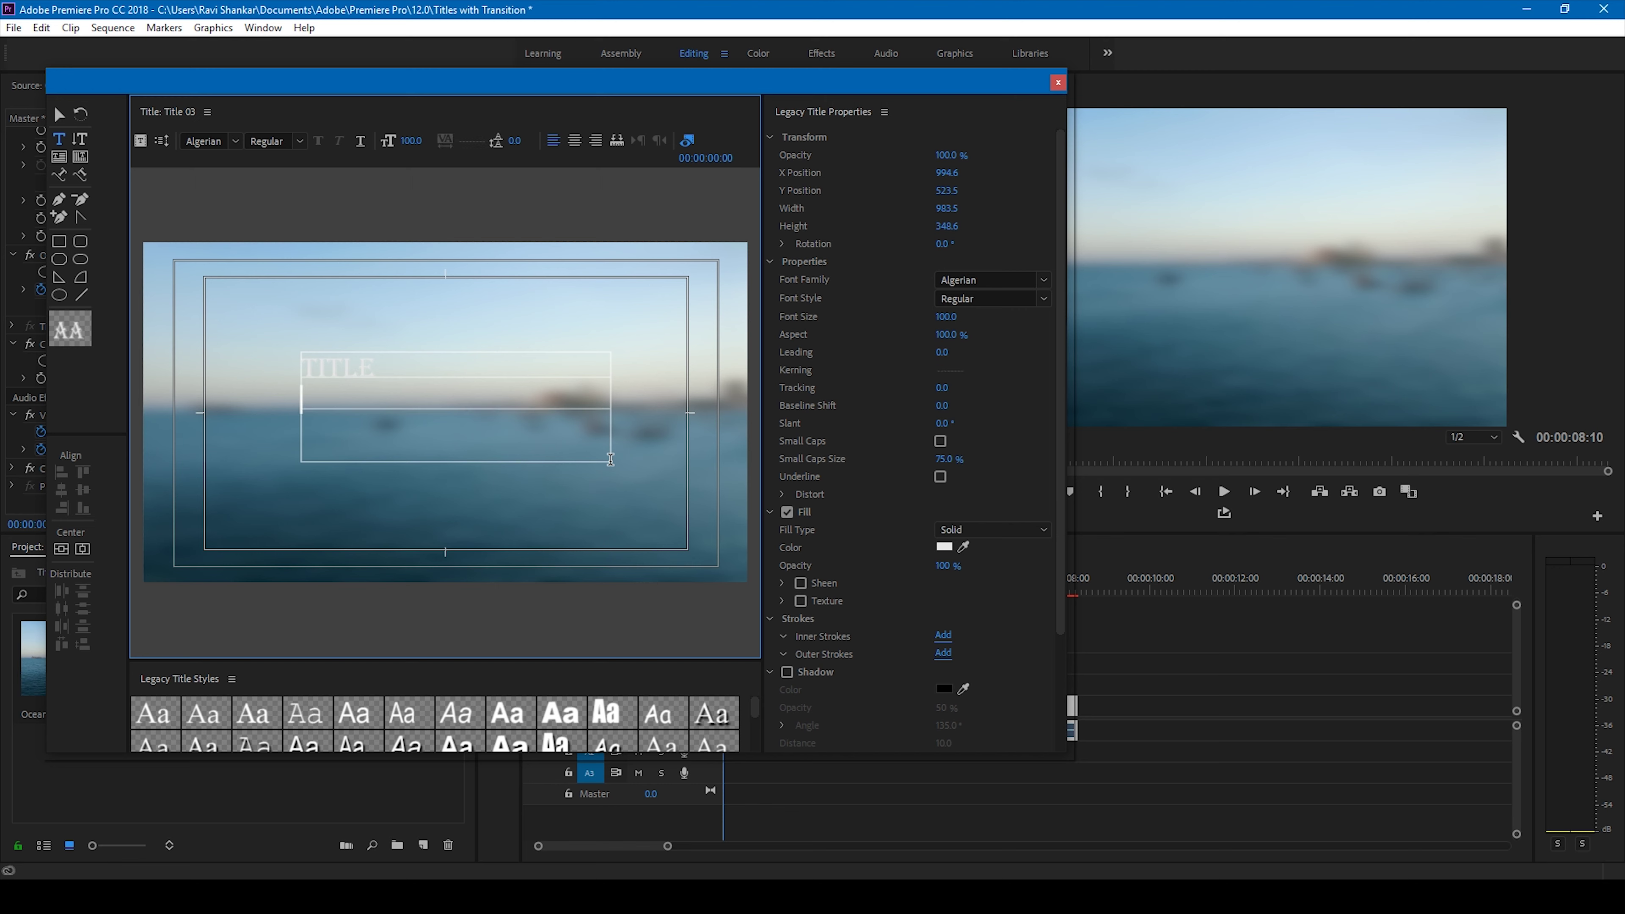
pyautogui.write('REVEAK')
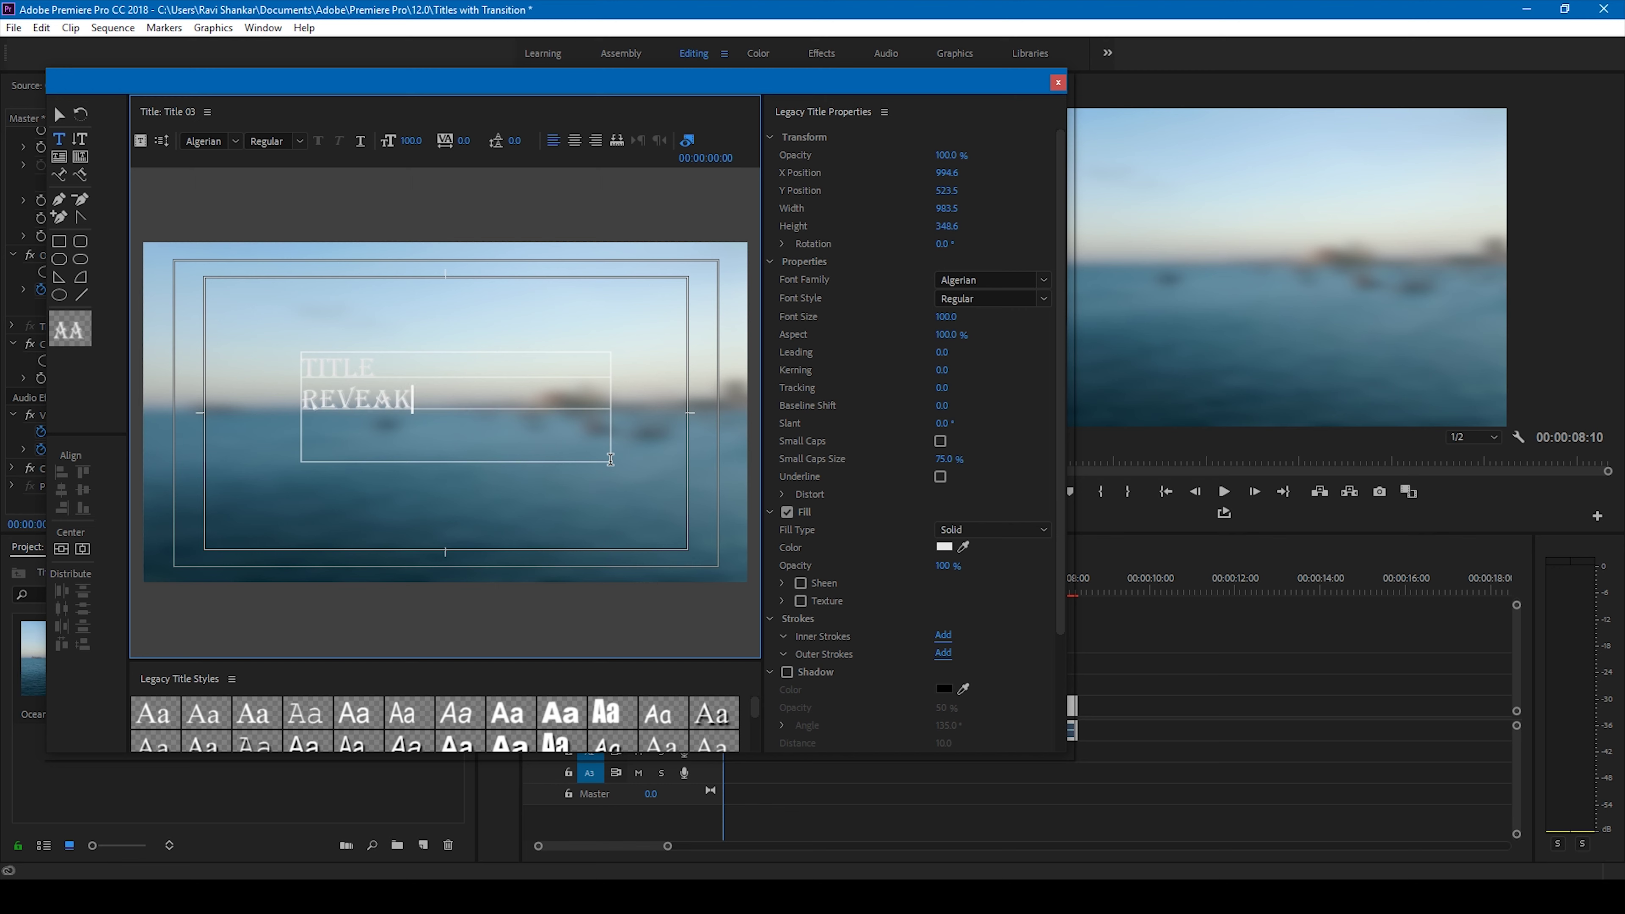
pyautogui.press('BackSpace')
pyautogui.write('L')
pyautogui.hotkey('ctrl', 'a')
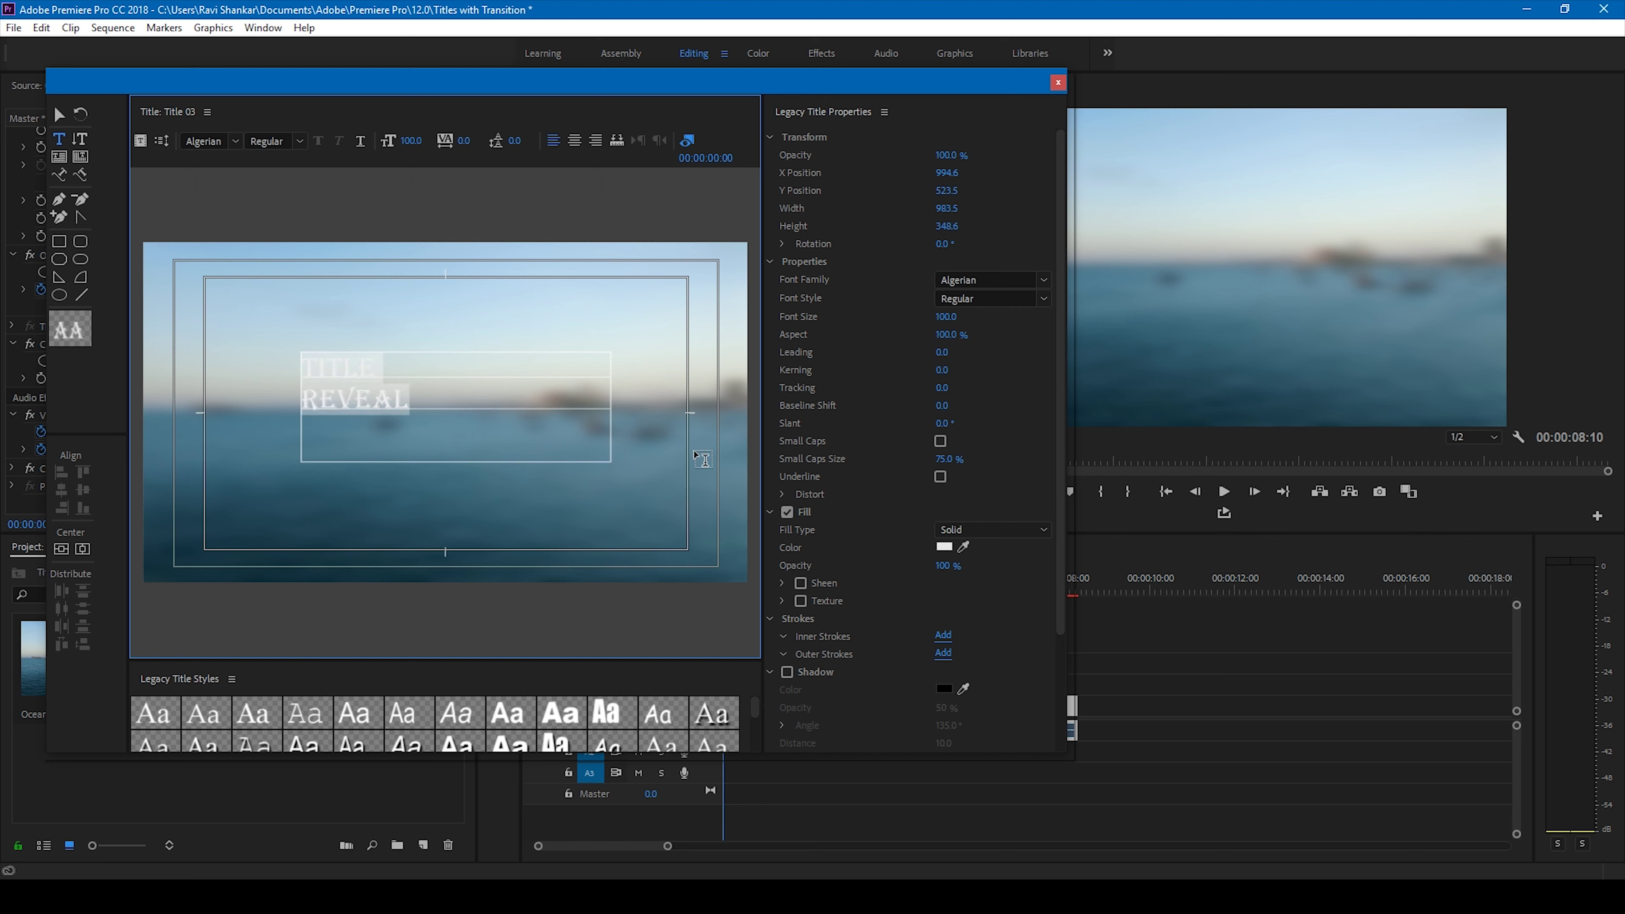
pyautogui.moveTo(752, 704); pyautogui.dragTo(751, 740)
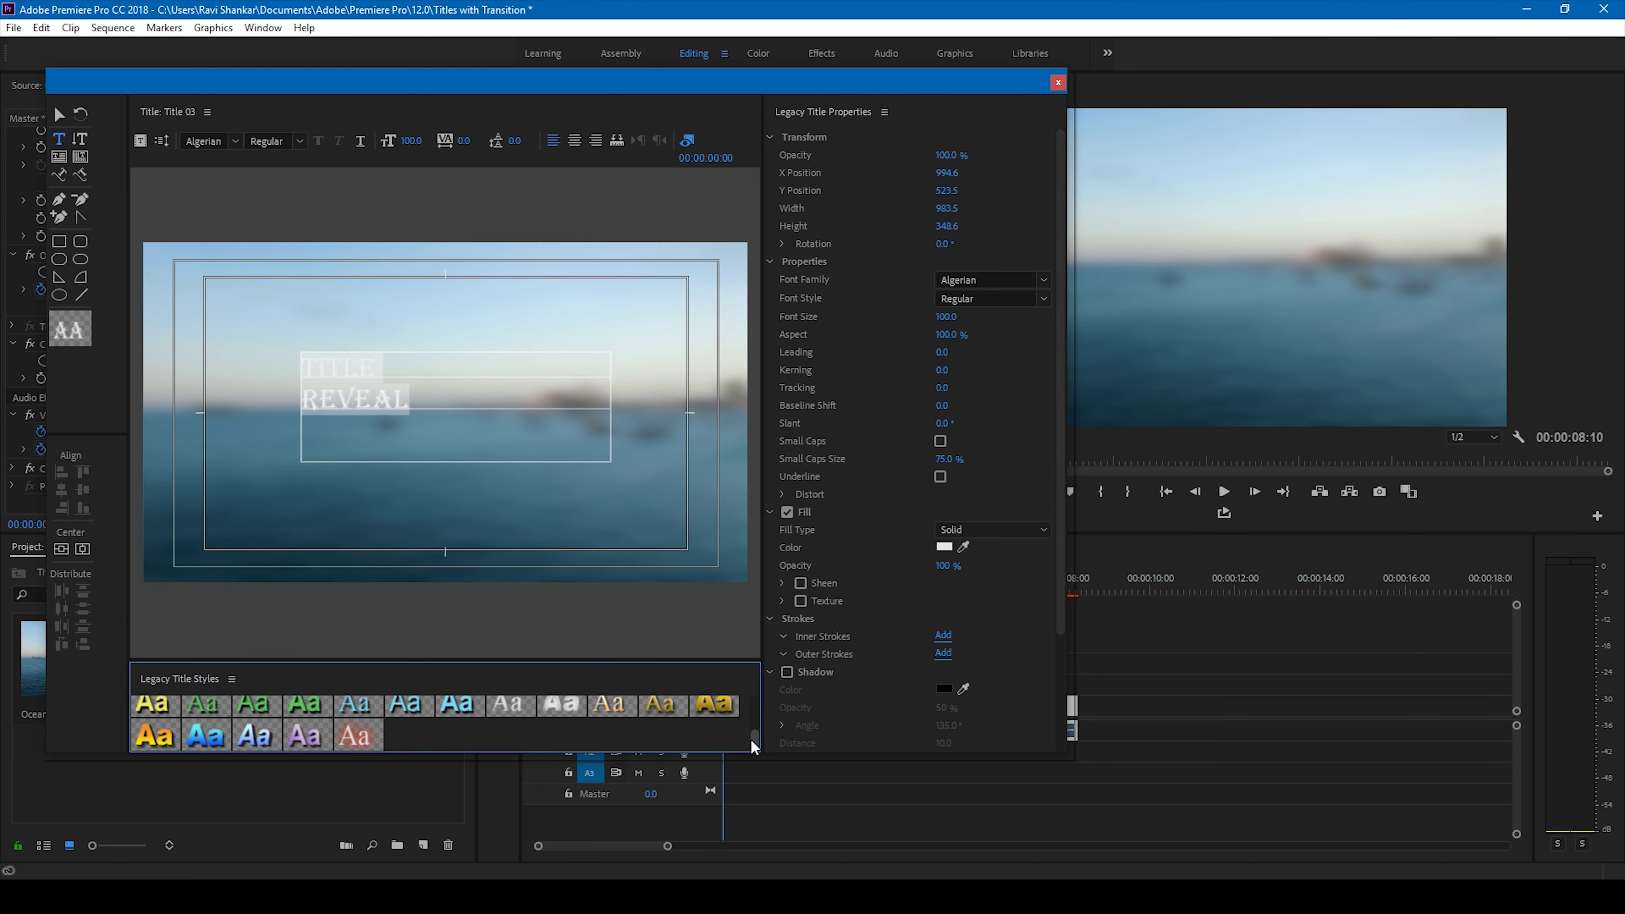
# Apply the orange gradient style, centre-align the text lines, and set font size to 130
pyautogui.click(161, 730)
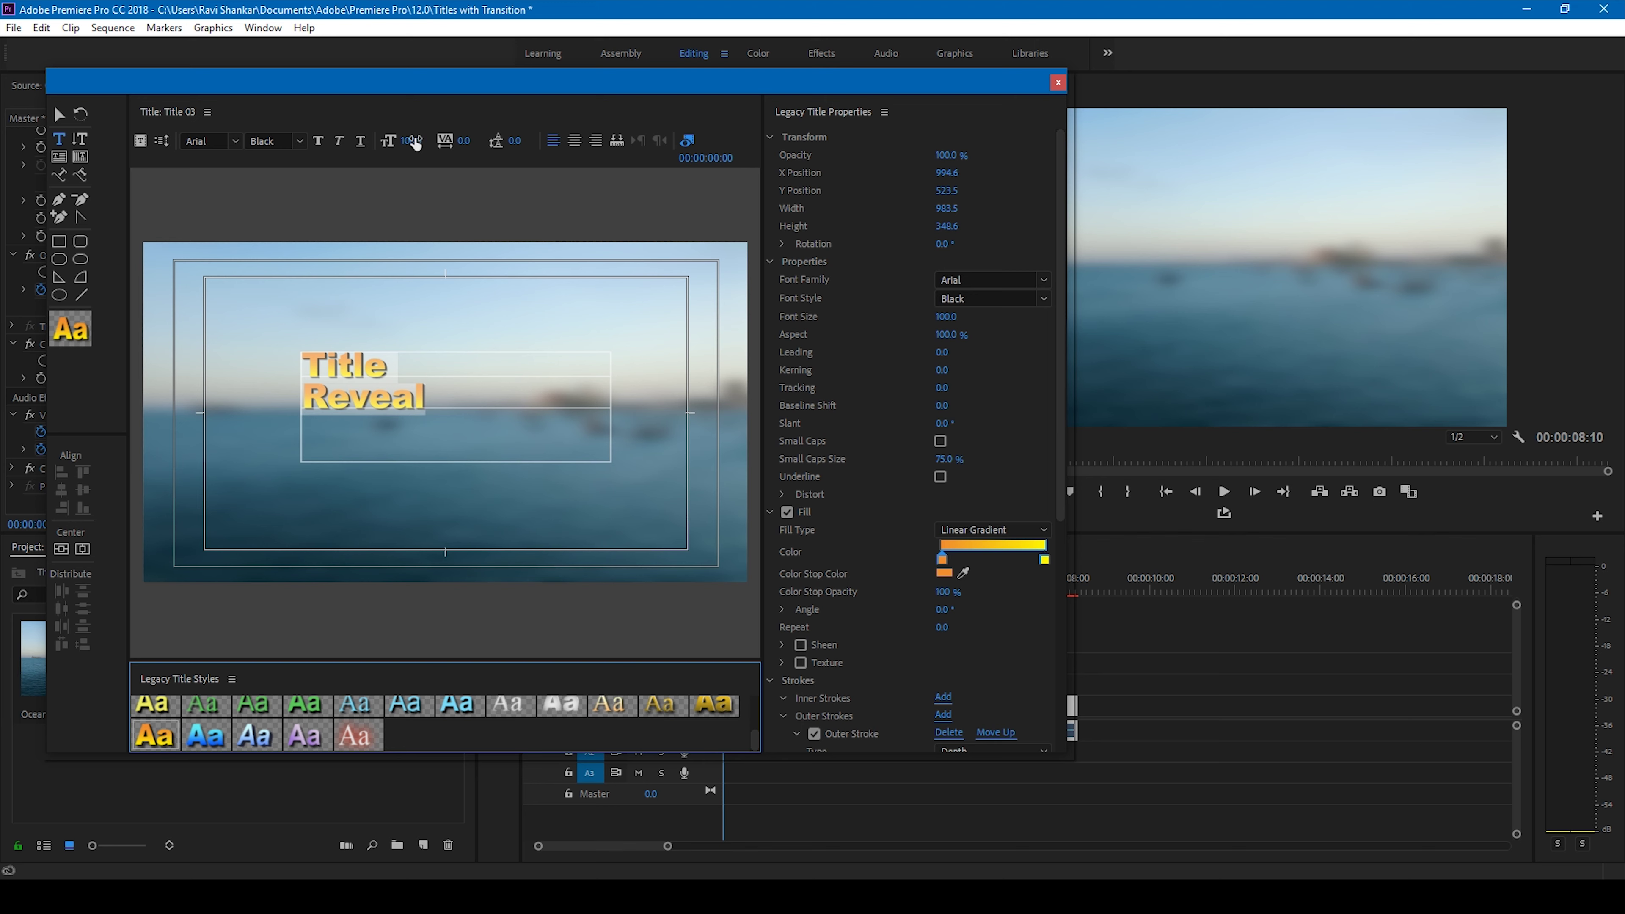
pyautogui.click(576, 143)
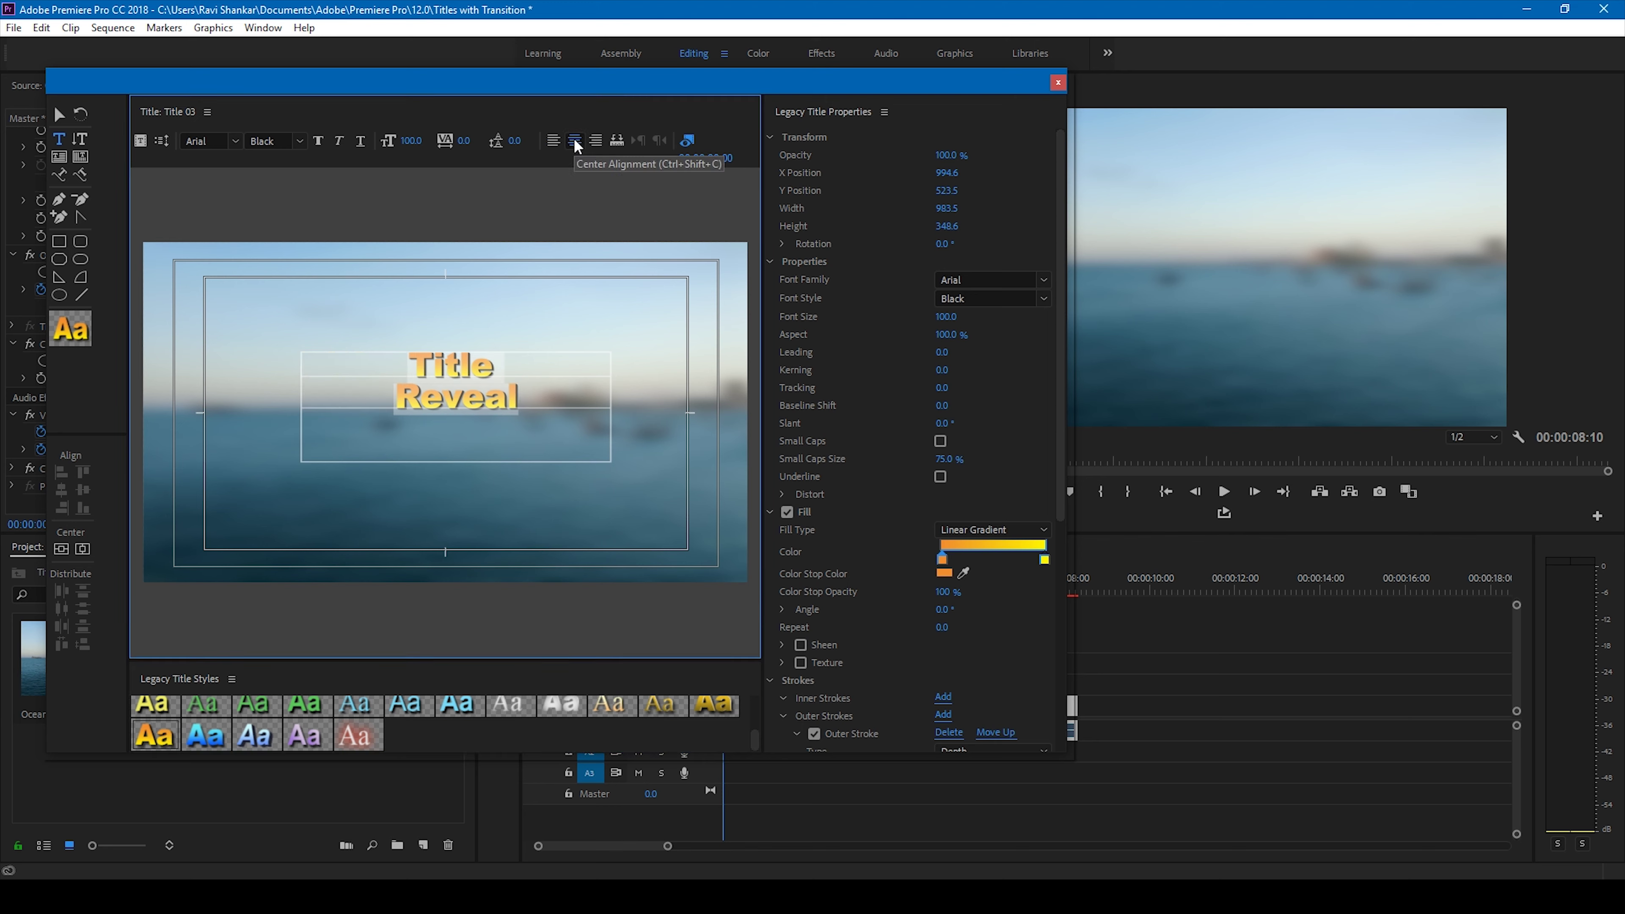
pyautogui.click(416, 139)
pyautogui.write('150')
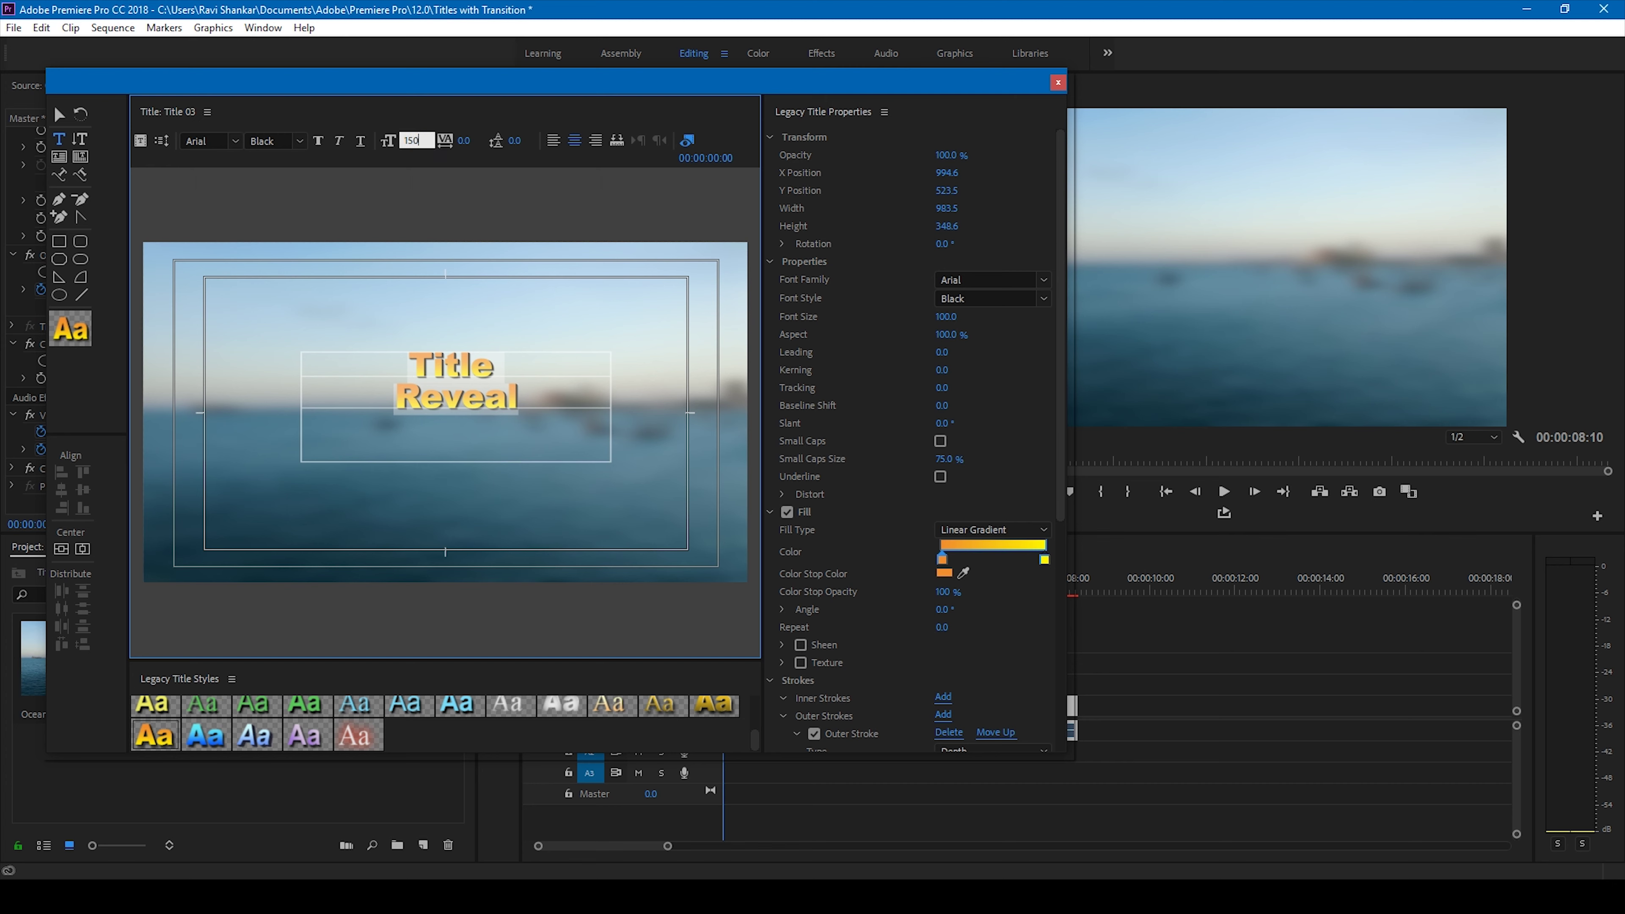
pyautogui.press('Return')
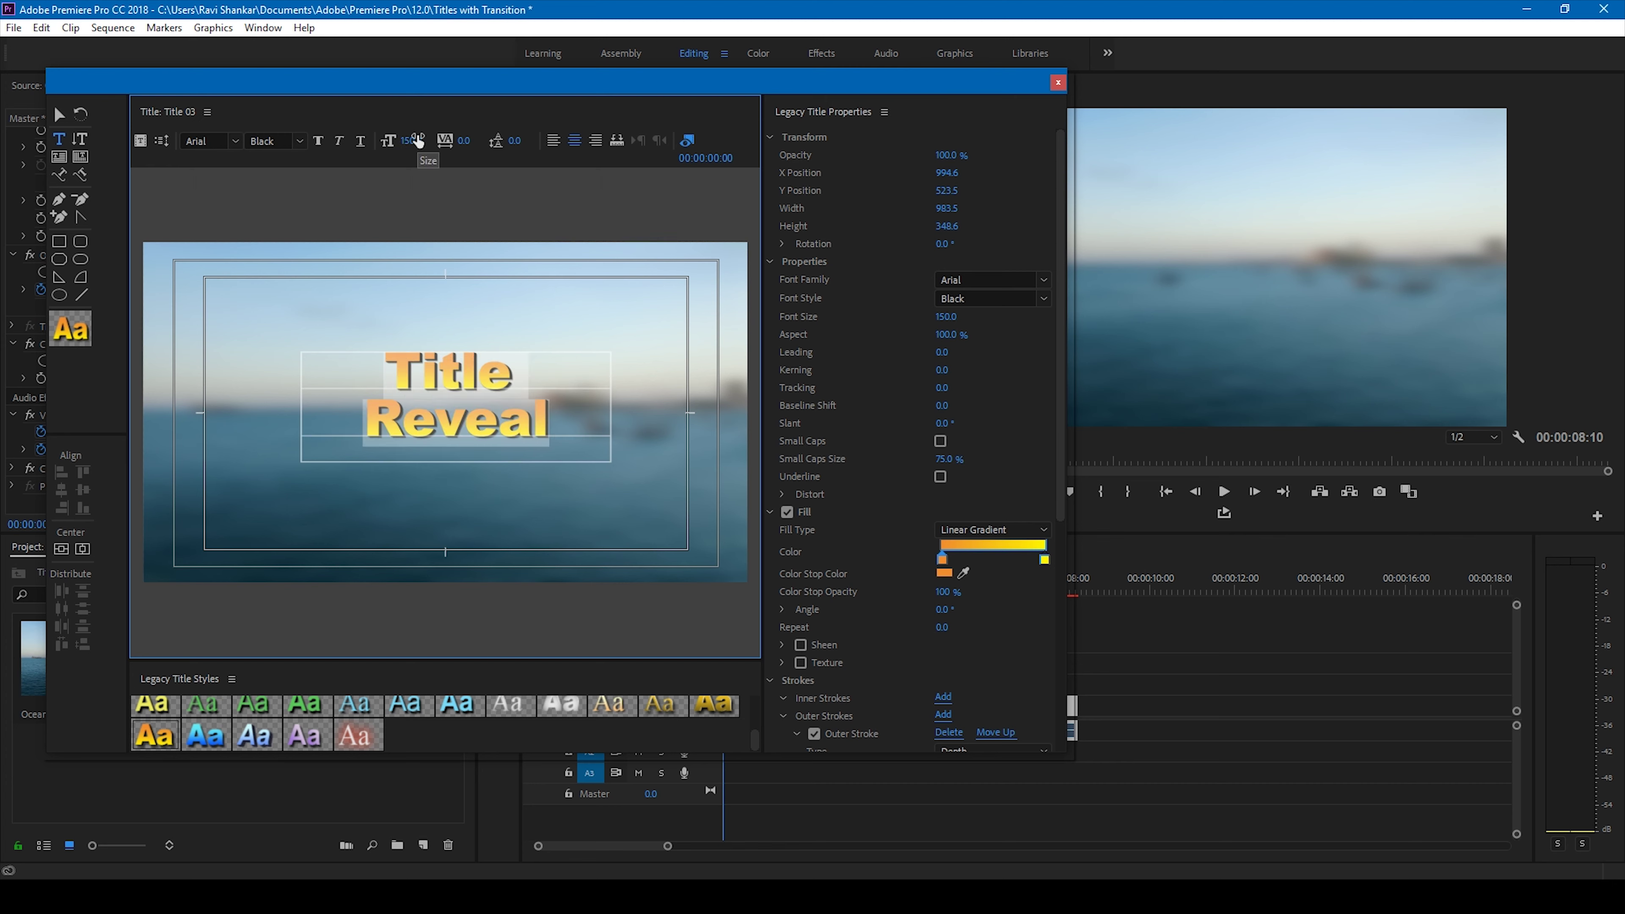
pyautogui.click(417, 141)
pyautogui.write('130')
pyautogui.press('Return')
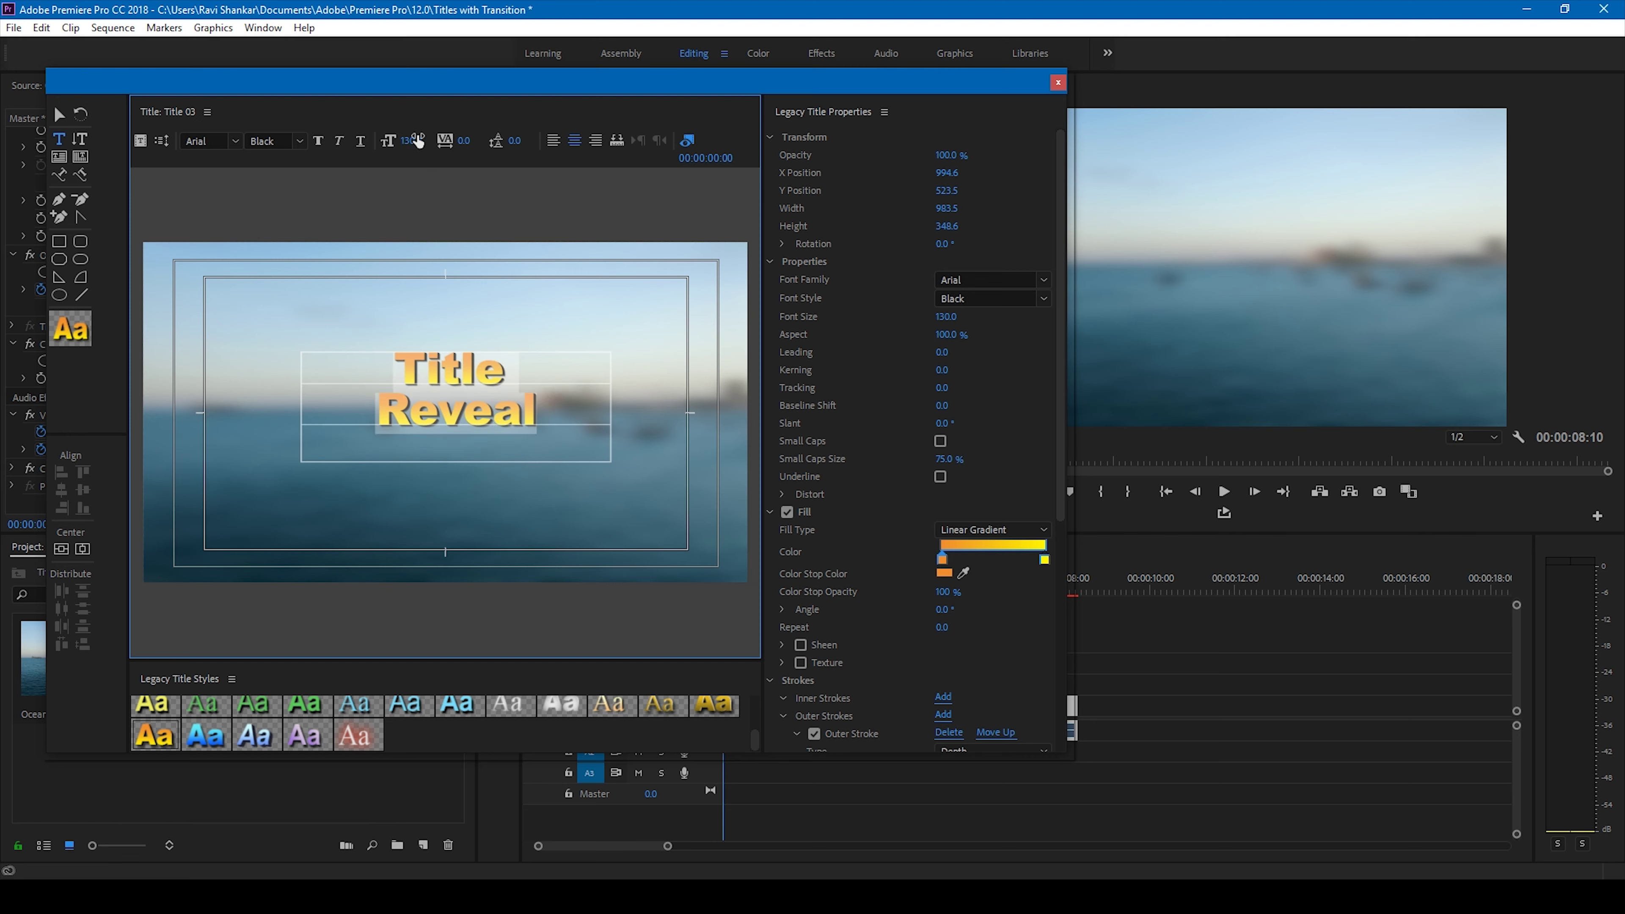
# Centre the title horizontally and vertically in the frame, then close the title editor
pyautogui.click(61, 548)
pyautogui.click(82, 549)
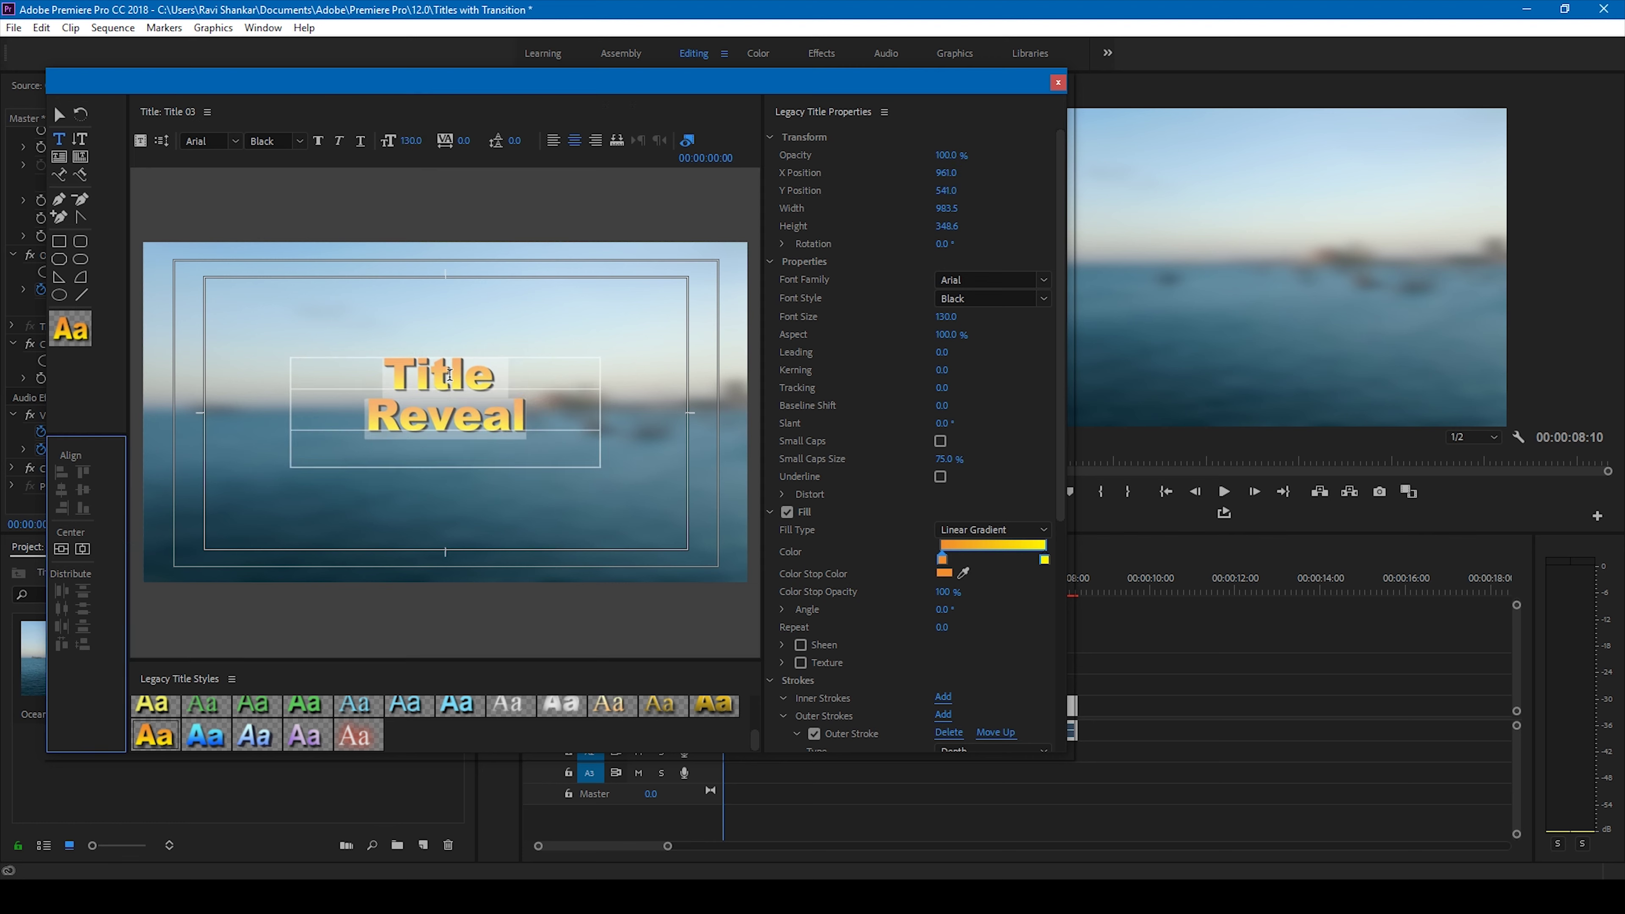
pyautogui.click(1061, 83)
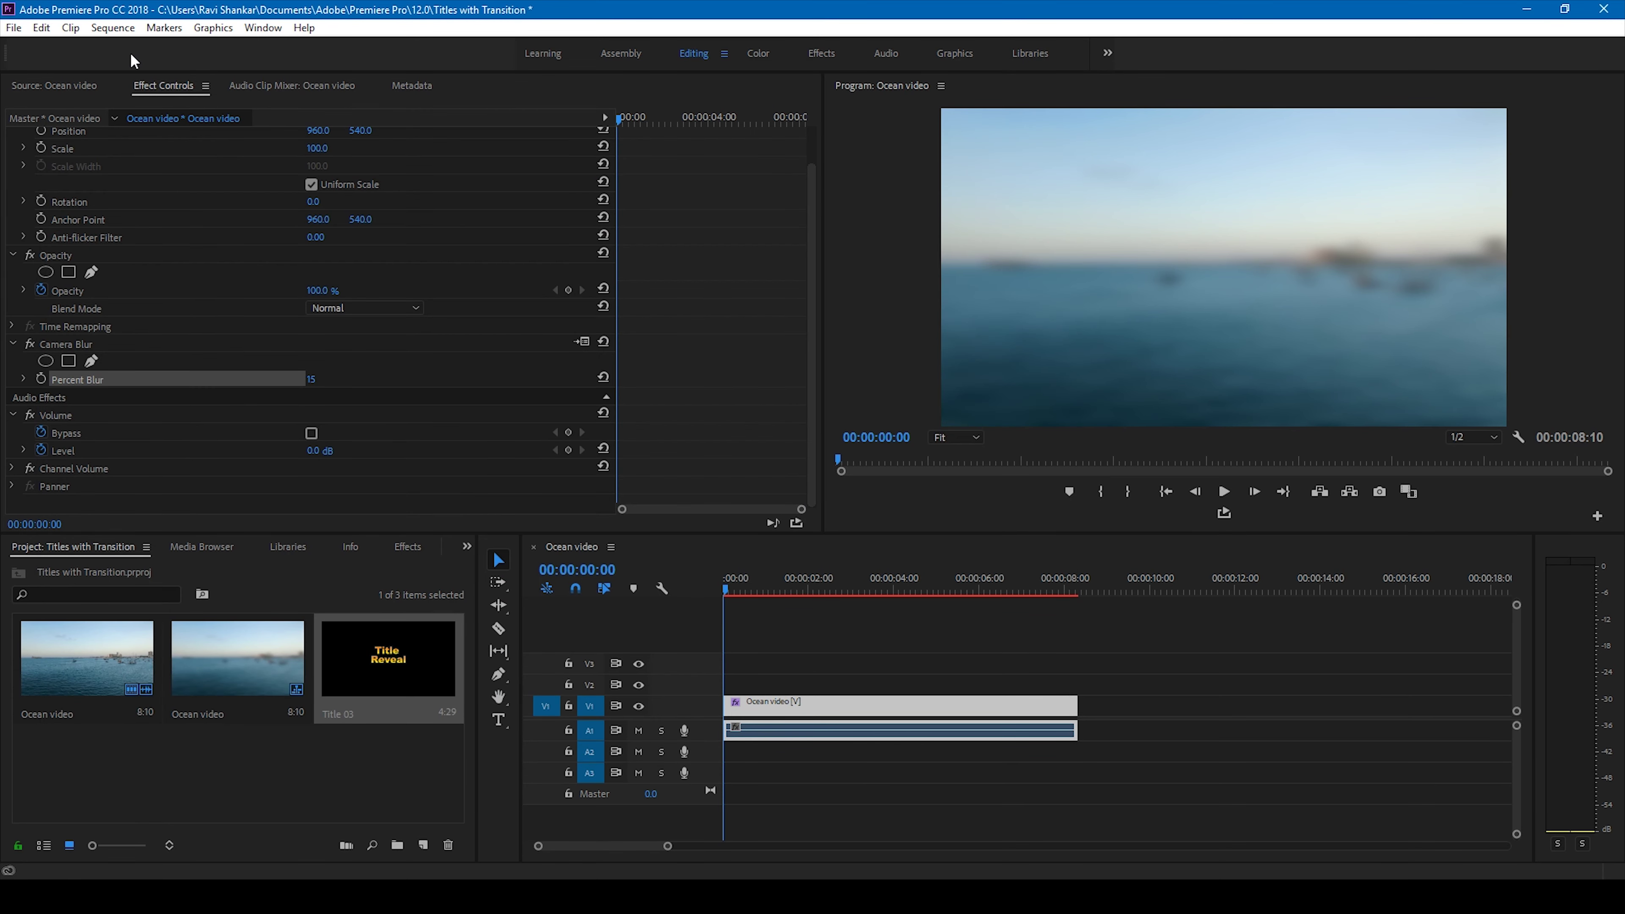
# Create a new legacy title, Title 04, with default settings and choose the Rectangle tool
pyautogui.click(13, 28)
pyautogui.moveTo(66, 55)
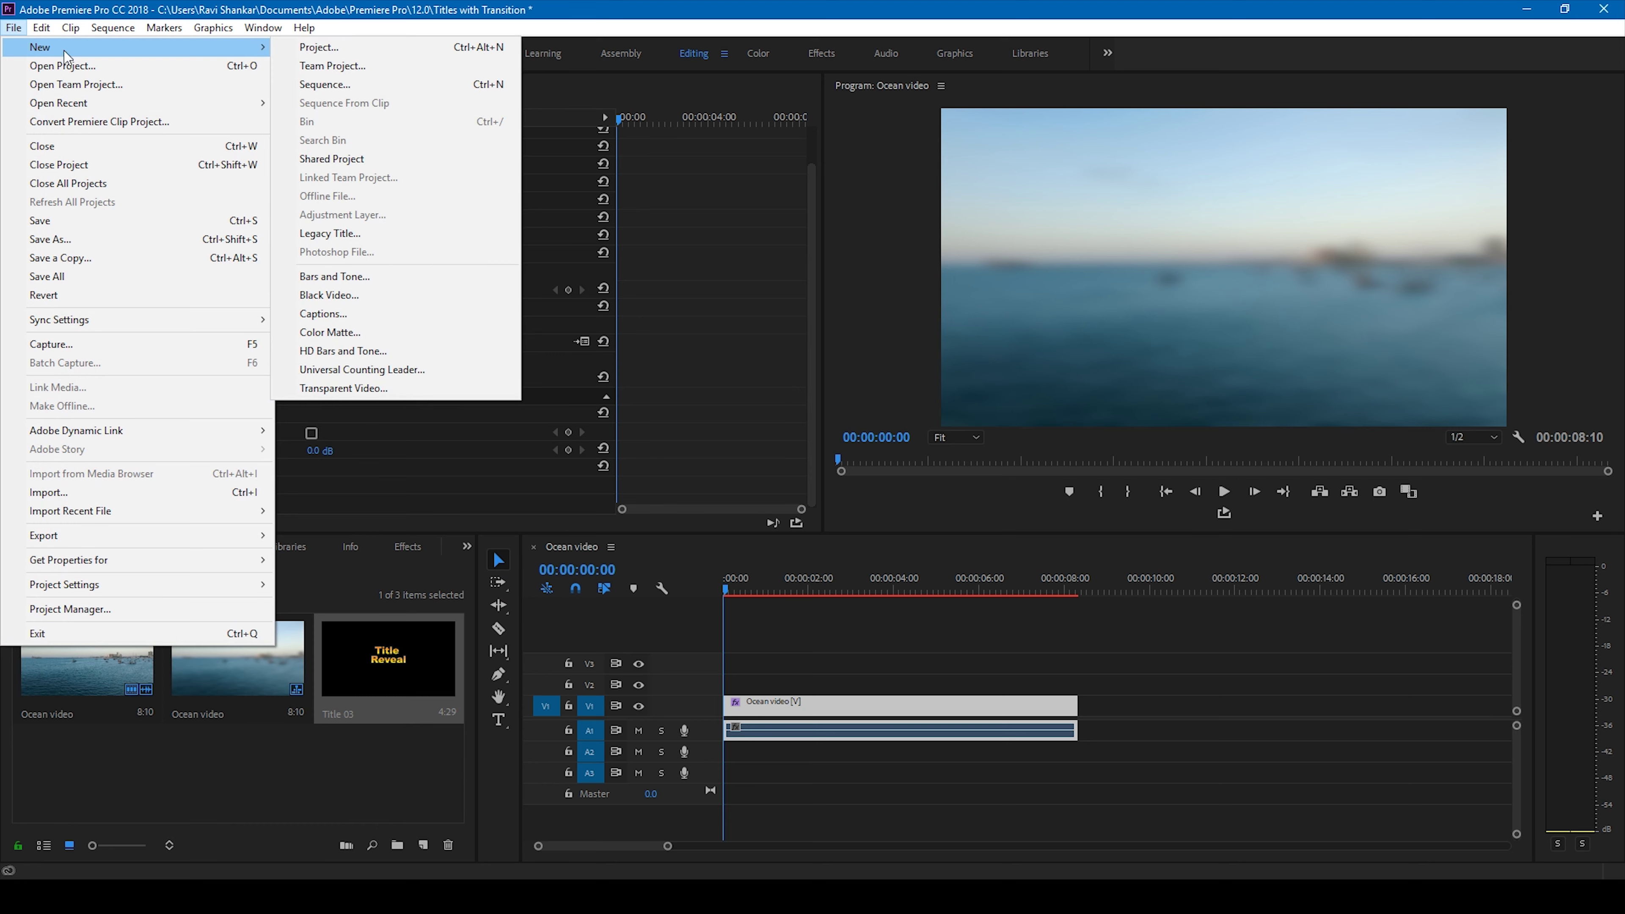
pyautogui.click(326, 233)
pyautogui.click(842, 524)
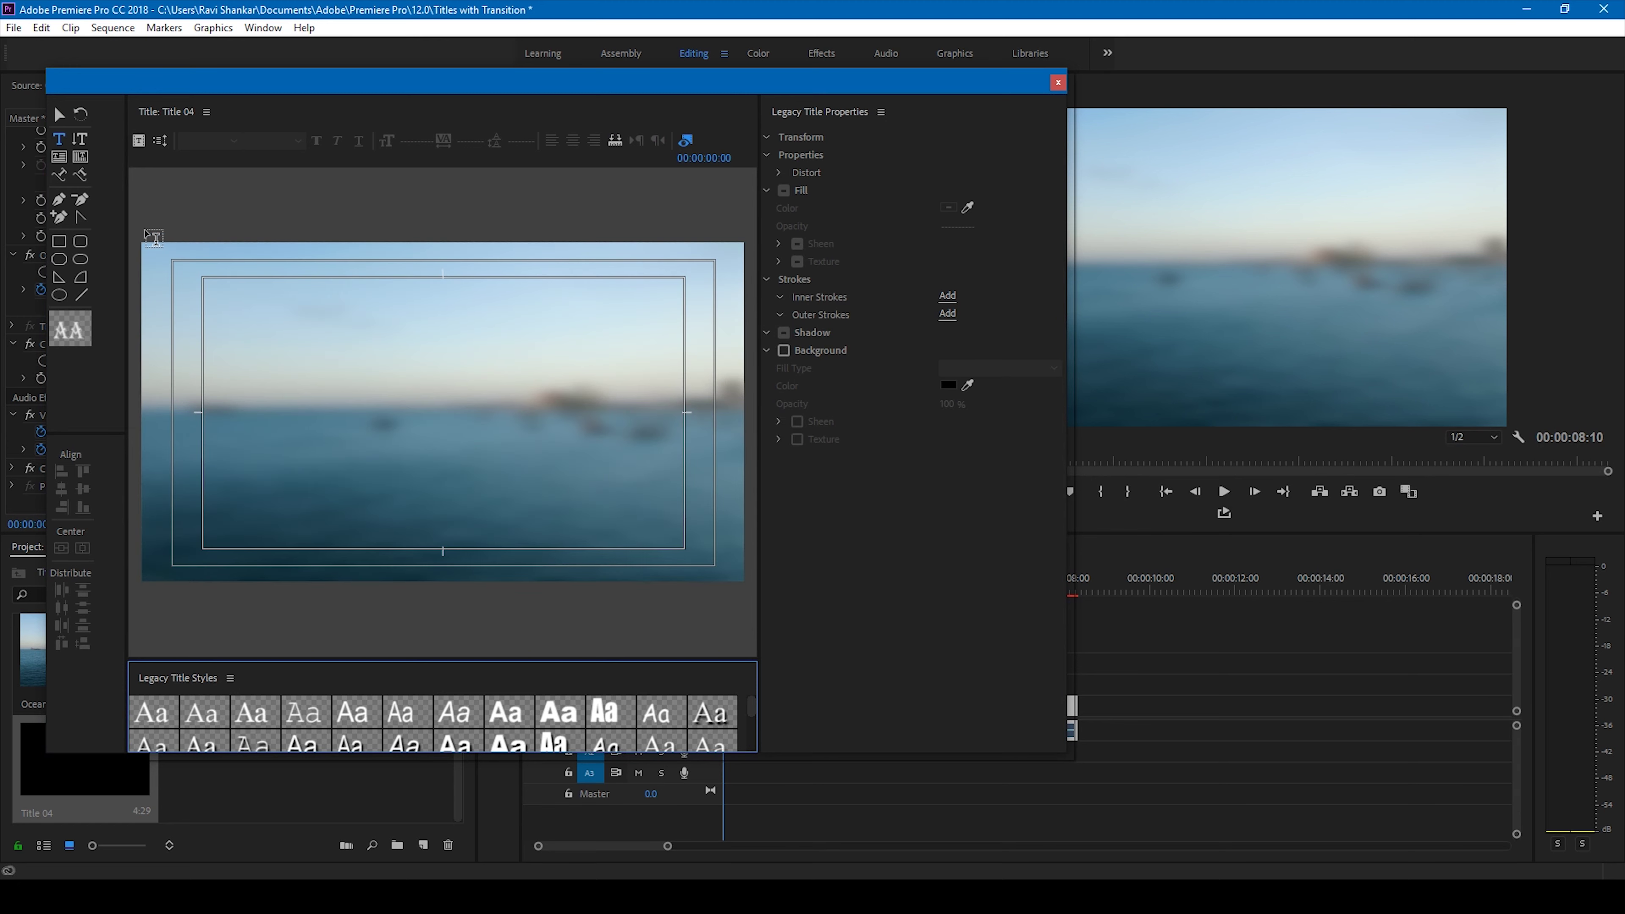
pyautogui.click(59, 253)
pyautogui.click(58, 244)
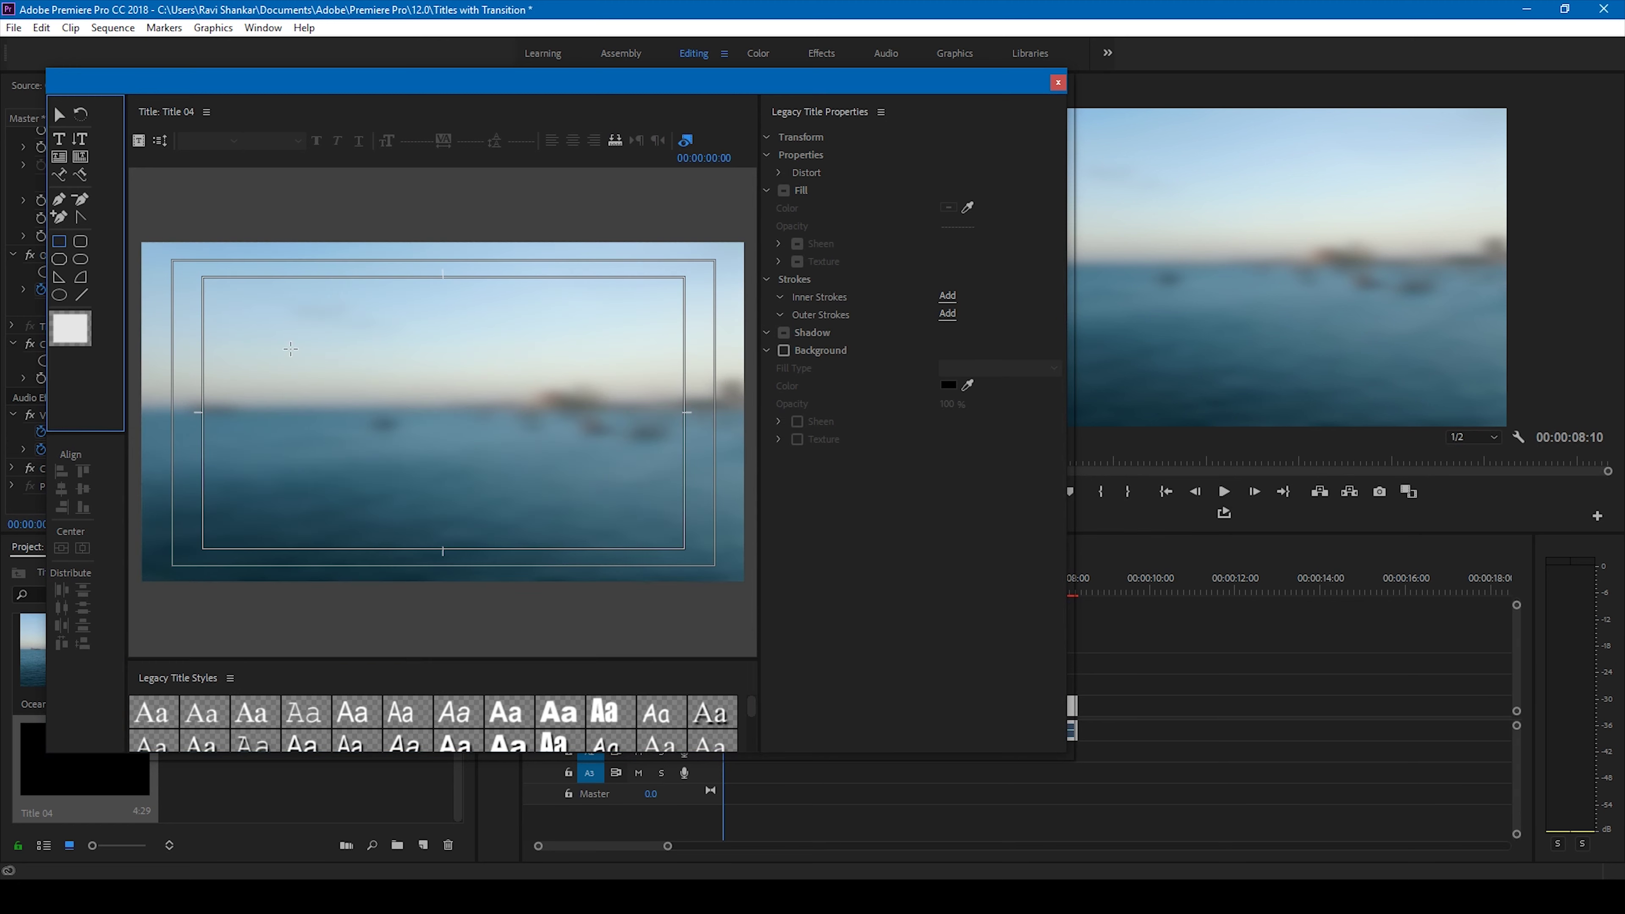
# Draw a rectangle across the middle of the frame and give it the red style
pyautogui.moveTo(298, 329)
pyautogui.mouseDown()
pyautogui.moveTo(409, 404)
pyautogui.moveTo(519, 452)
pyautogui.moveTo(612, 467)
pyautogui.moveTo(611, 489)
pyautogui.mouseUp()
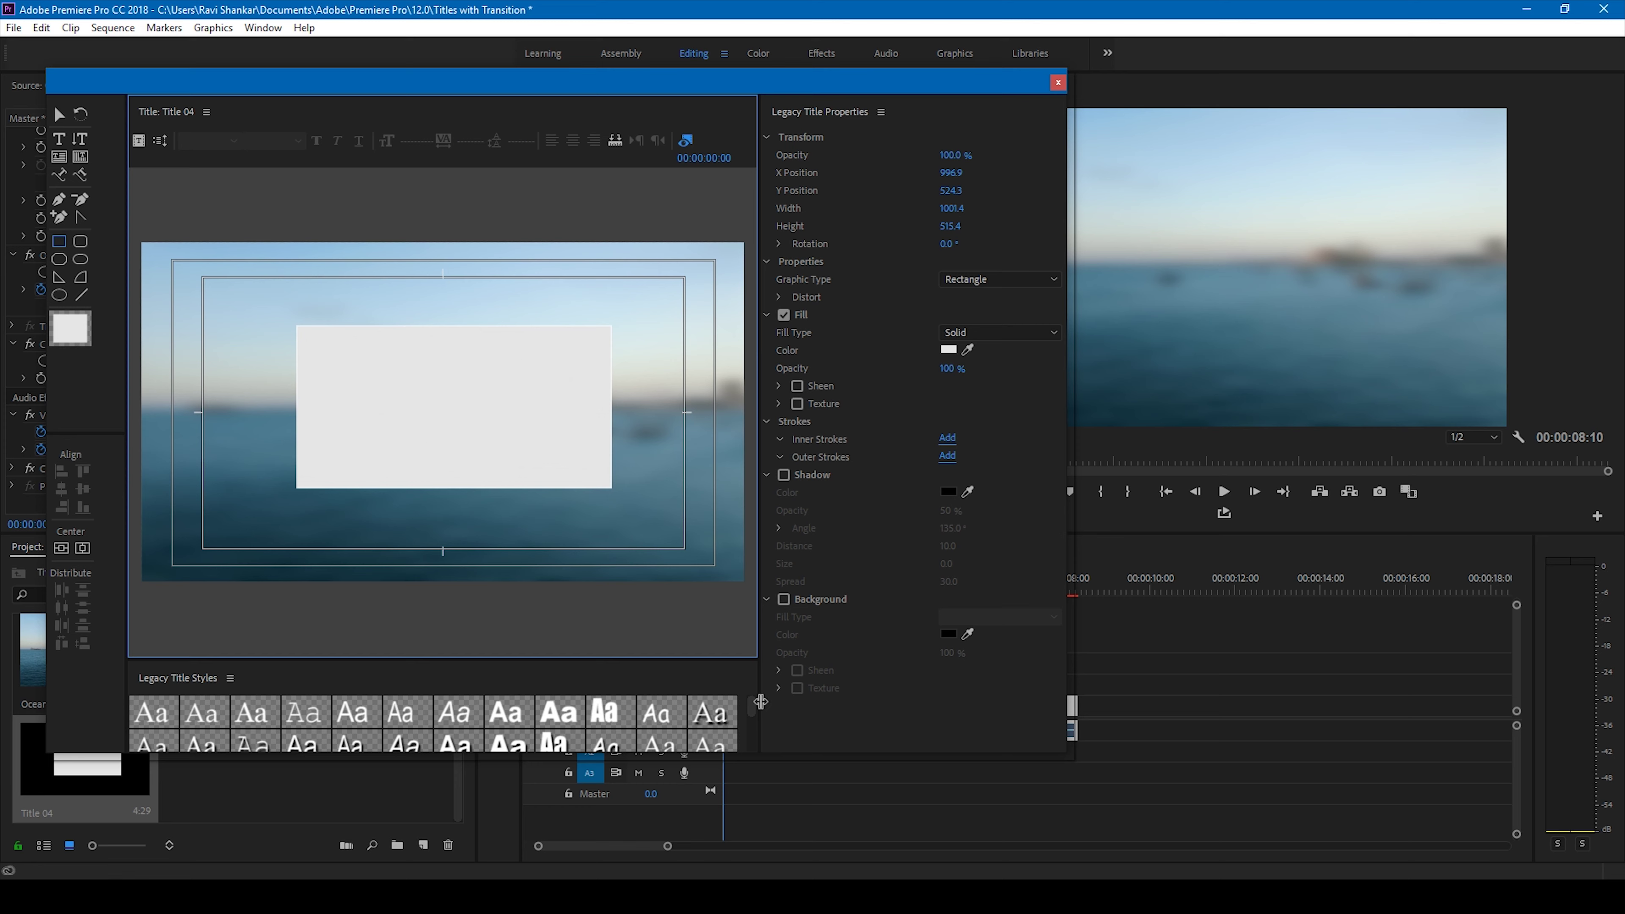
pyautogui.moveTo(751, 707); pyautogui.dragTo(753, 733)
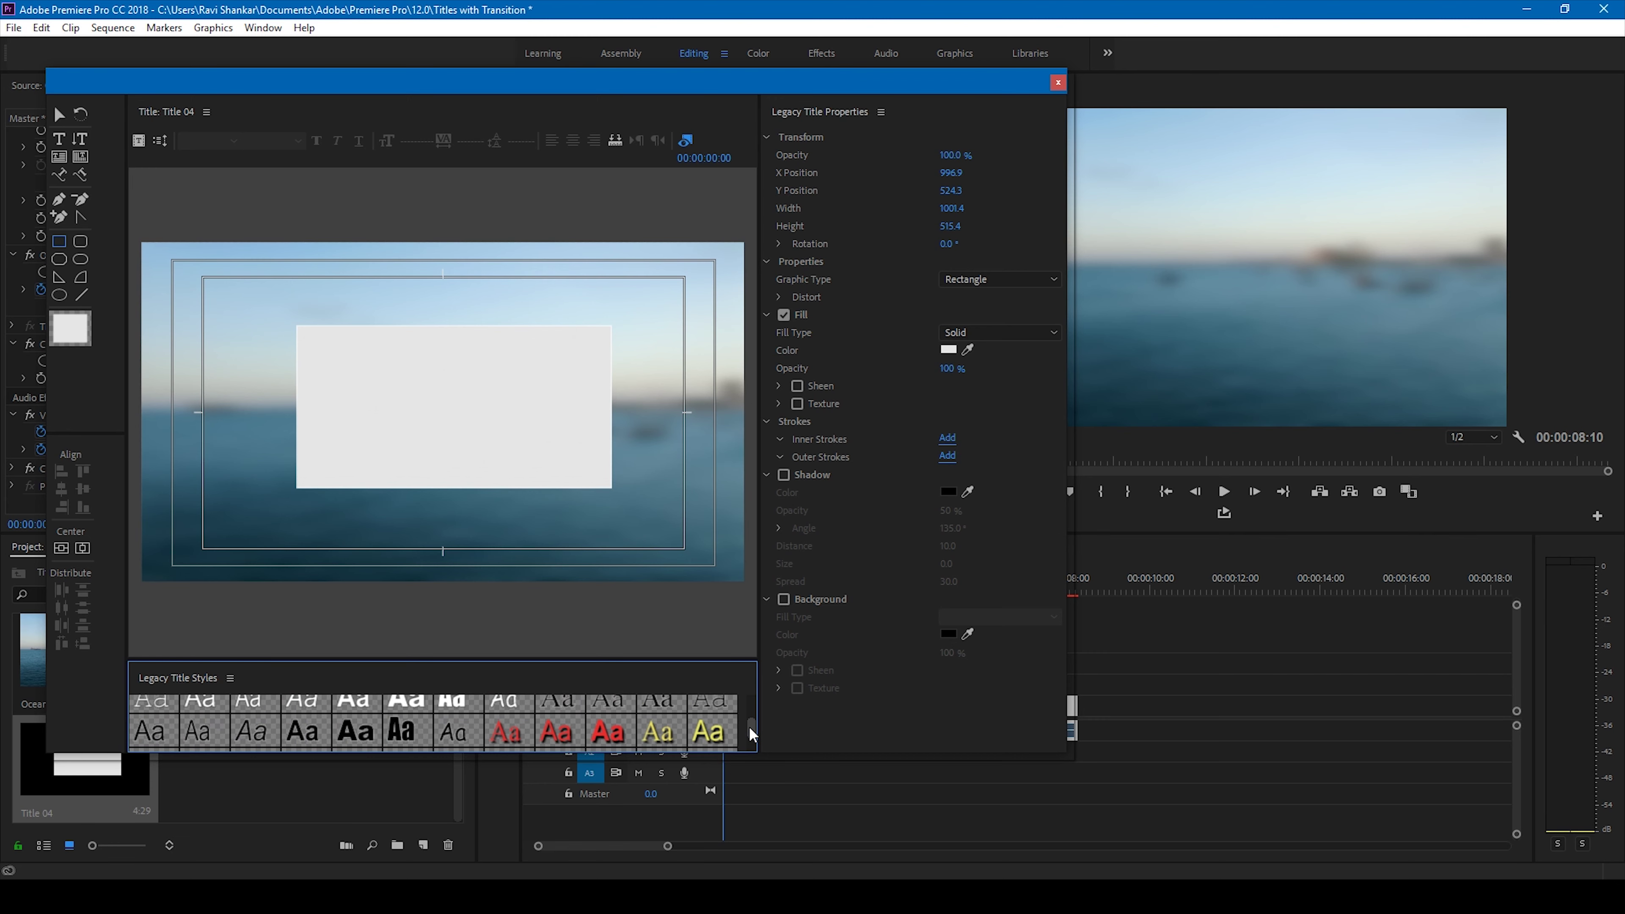
pyautogui.click(608, 735)
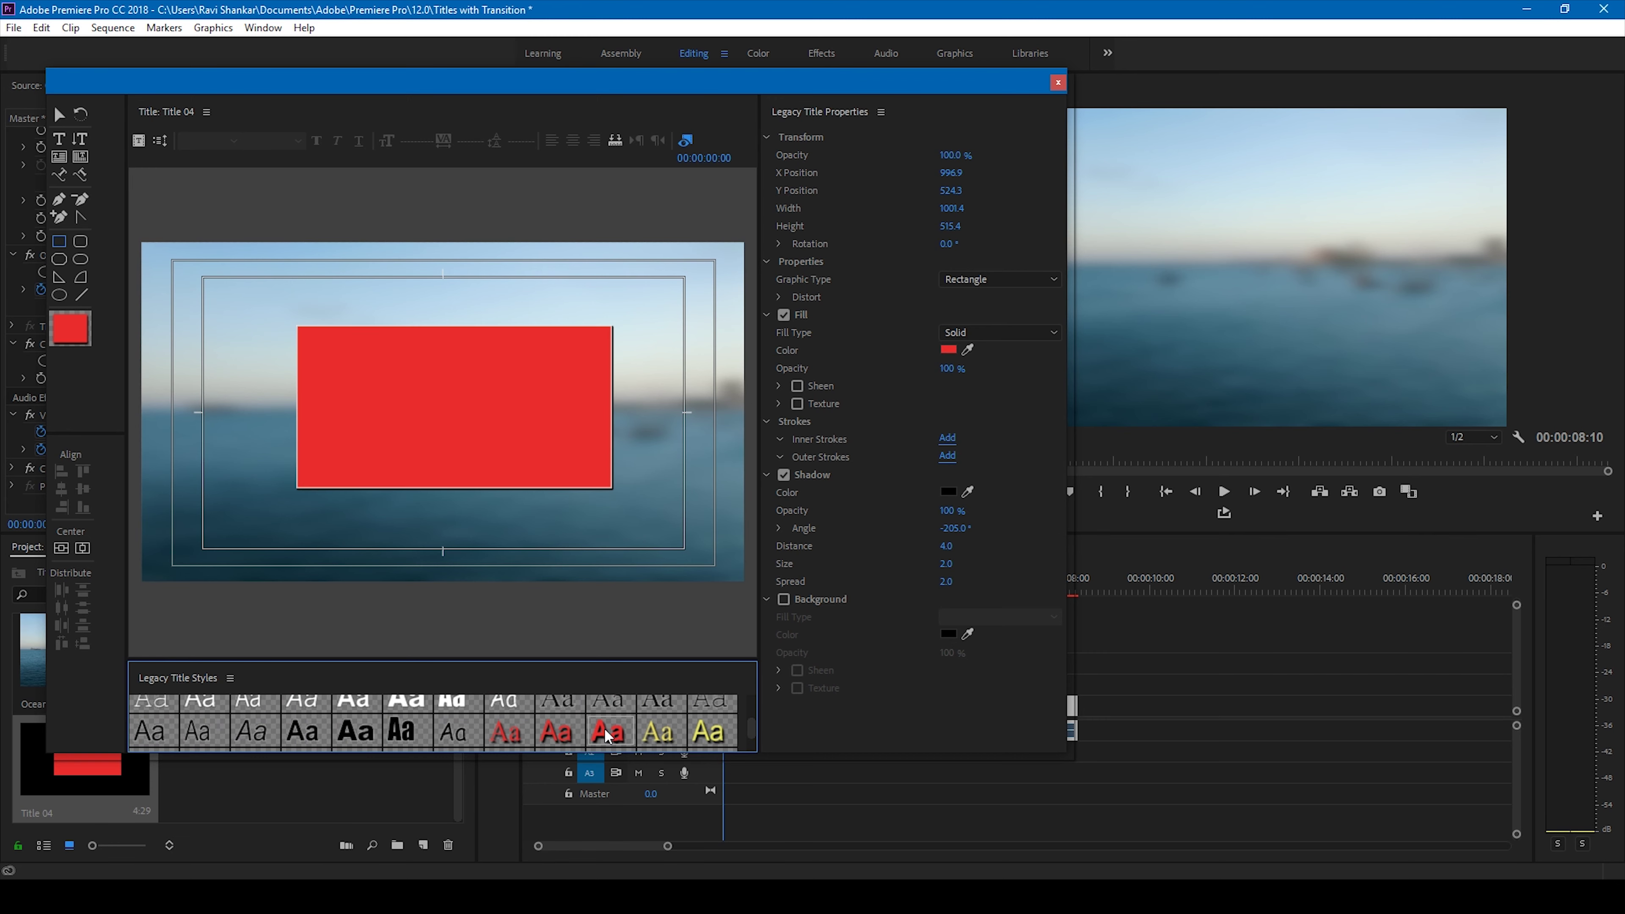
pyautogui.click(602, 346)
pyautogui.click(646, 342)
# Make the rectangle a Closed Bezier outline with an inner stroke and line width 28, then close the editor
pyautogui.click(958, 282)
pyautogui.click(982, 462)
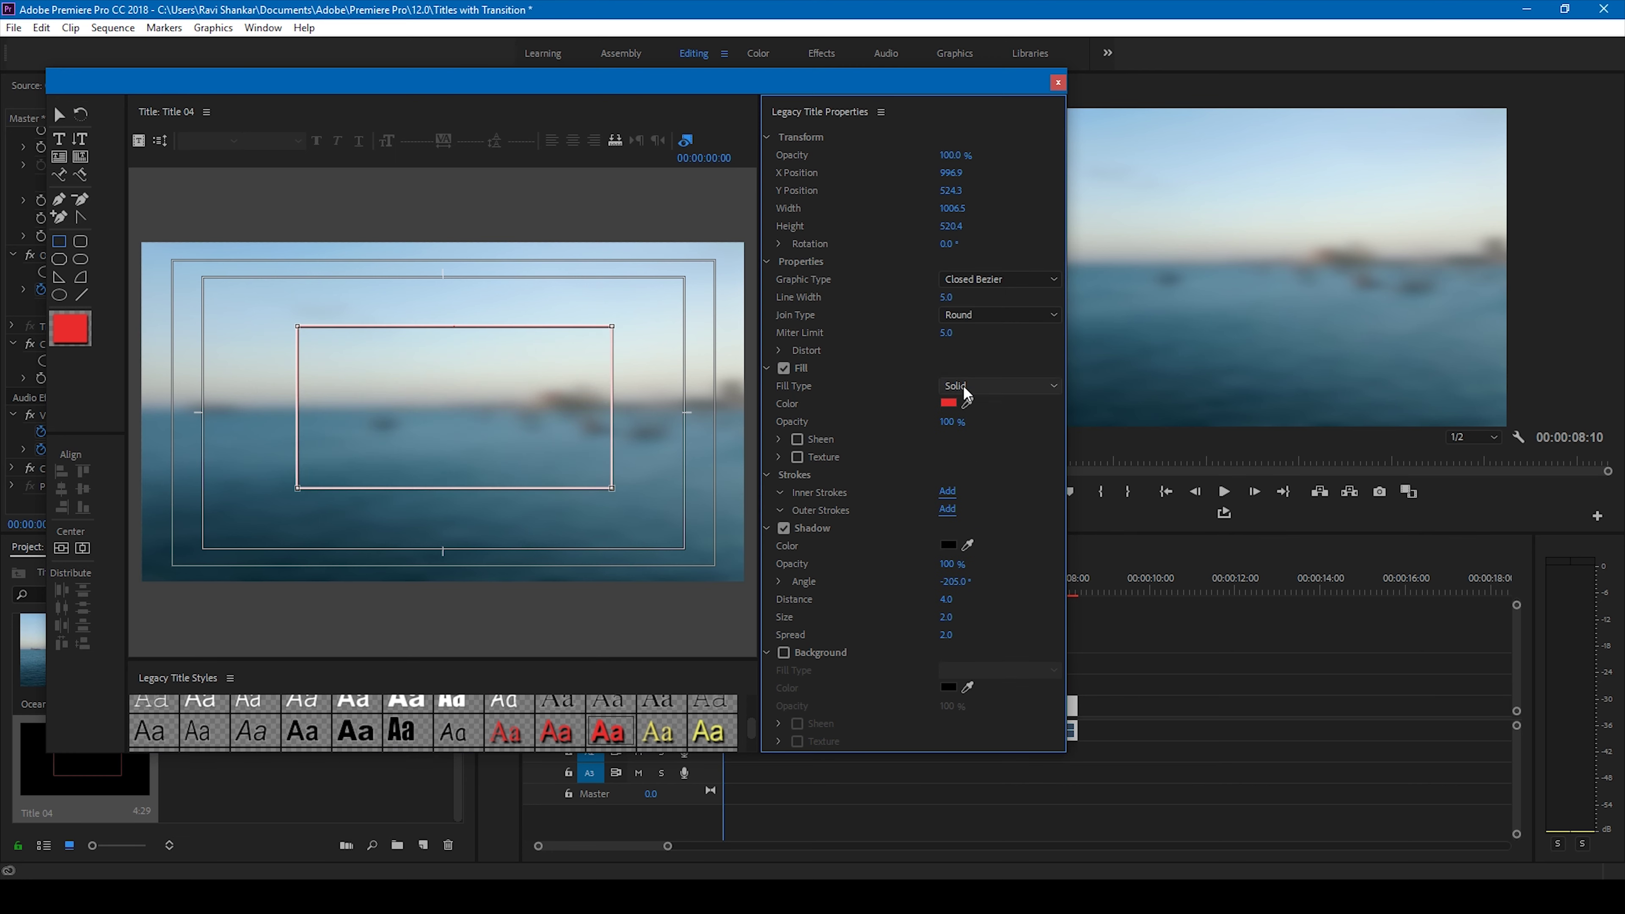
pyautogui.click(947, 491)
pyautogui.moveTo(946, 297); pyautogui.dragTo(983, 297)
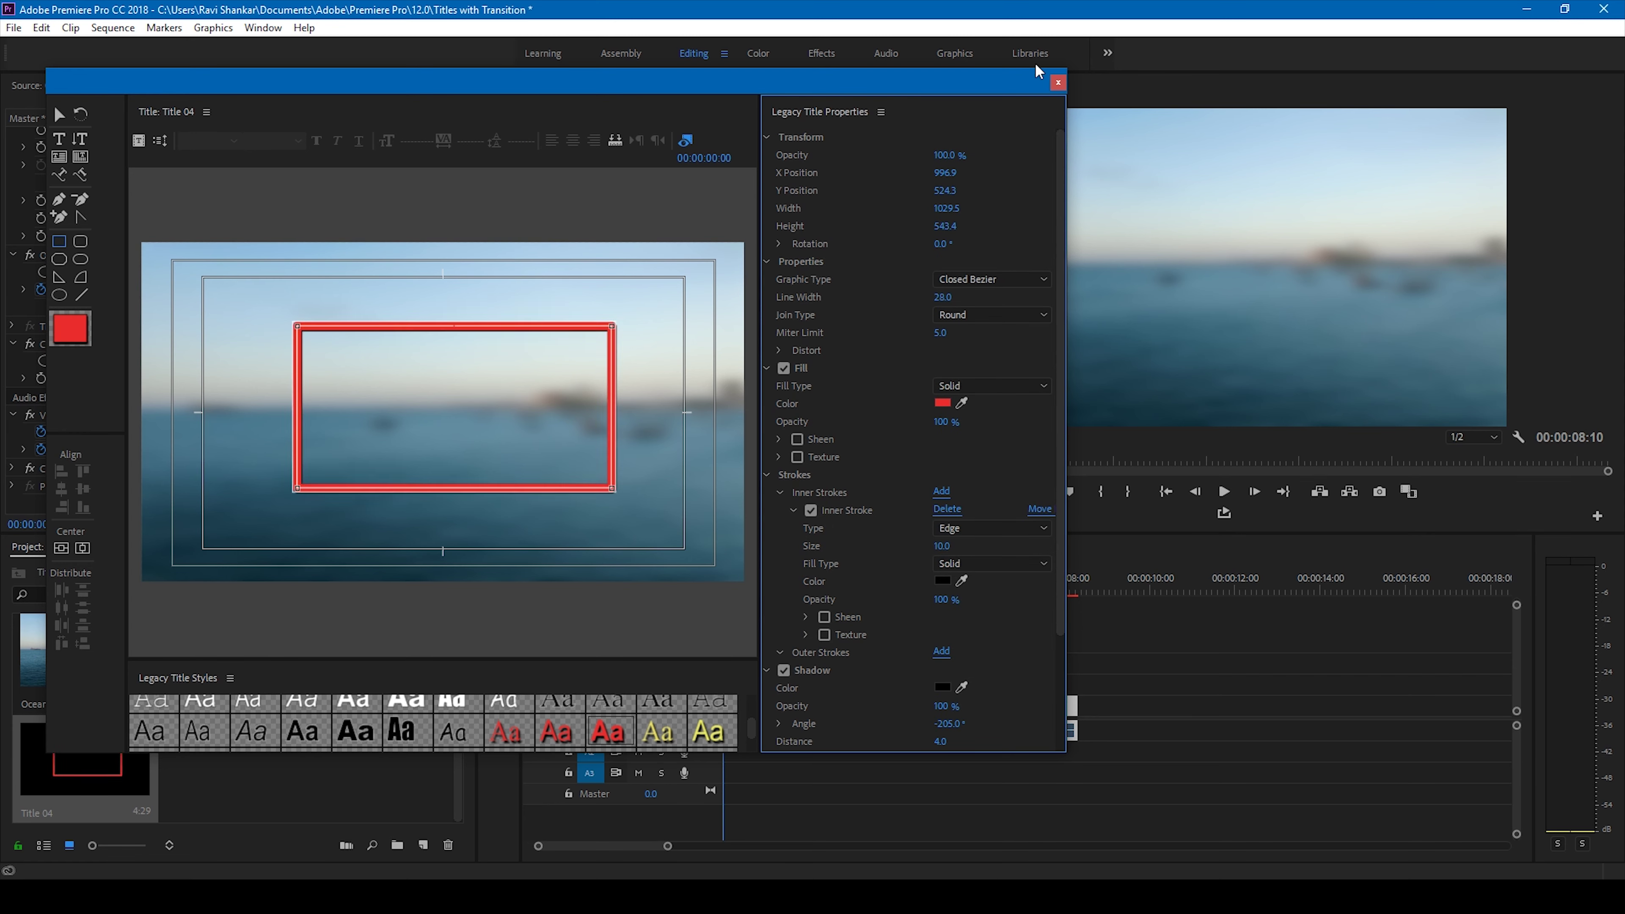
pyautogui.click(1059, 84)
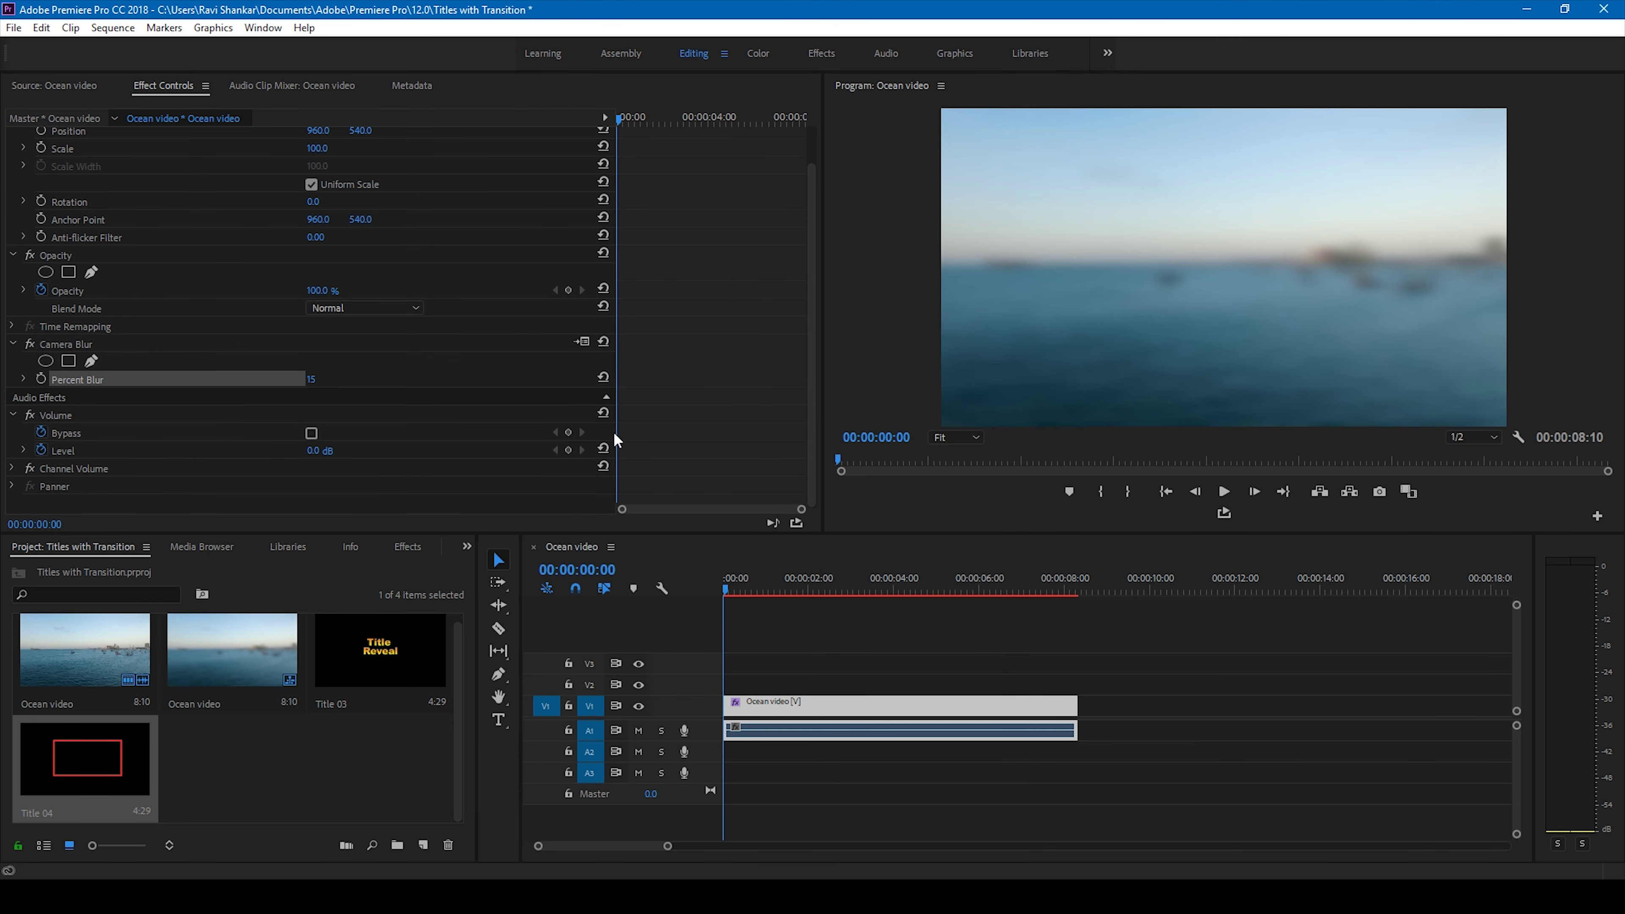
# Place Title 03 on track V2 and Title 04 on V3 at the start of the timeline
pyautogui.moveTo(380, 647); pyautogui.dragTo(717, 688)
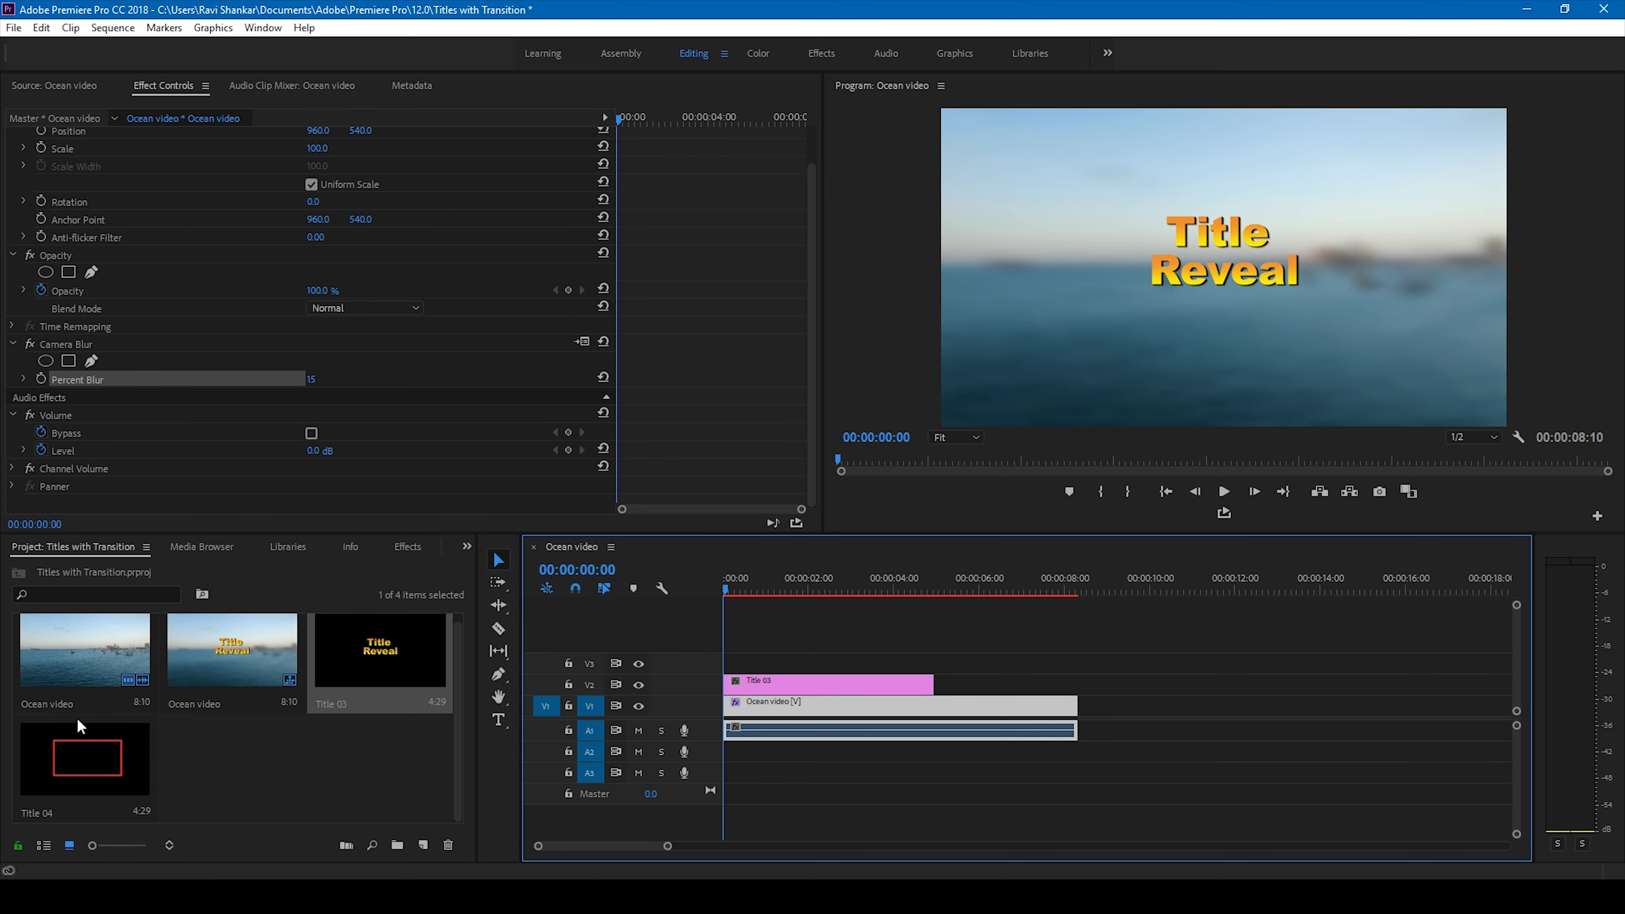
pyautogui.moveTo(77, 762); pyautogui.dragTo(666, 663)
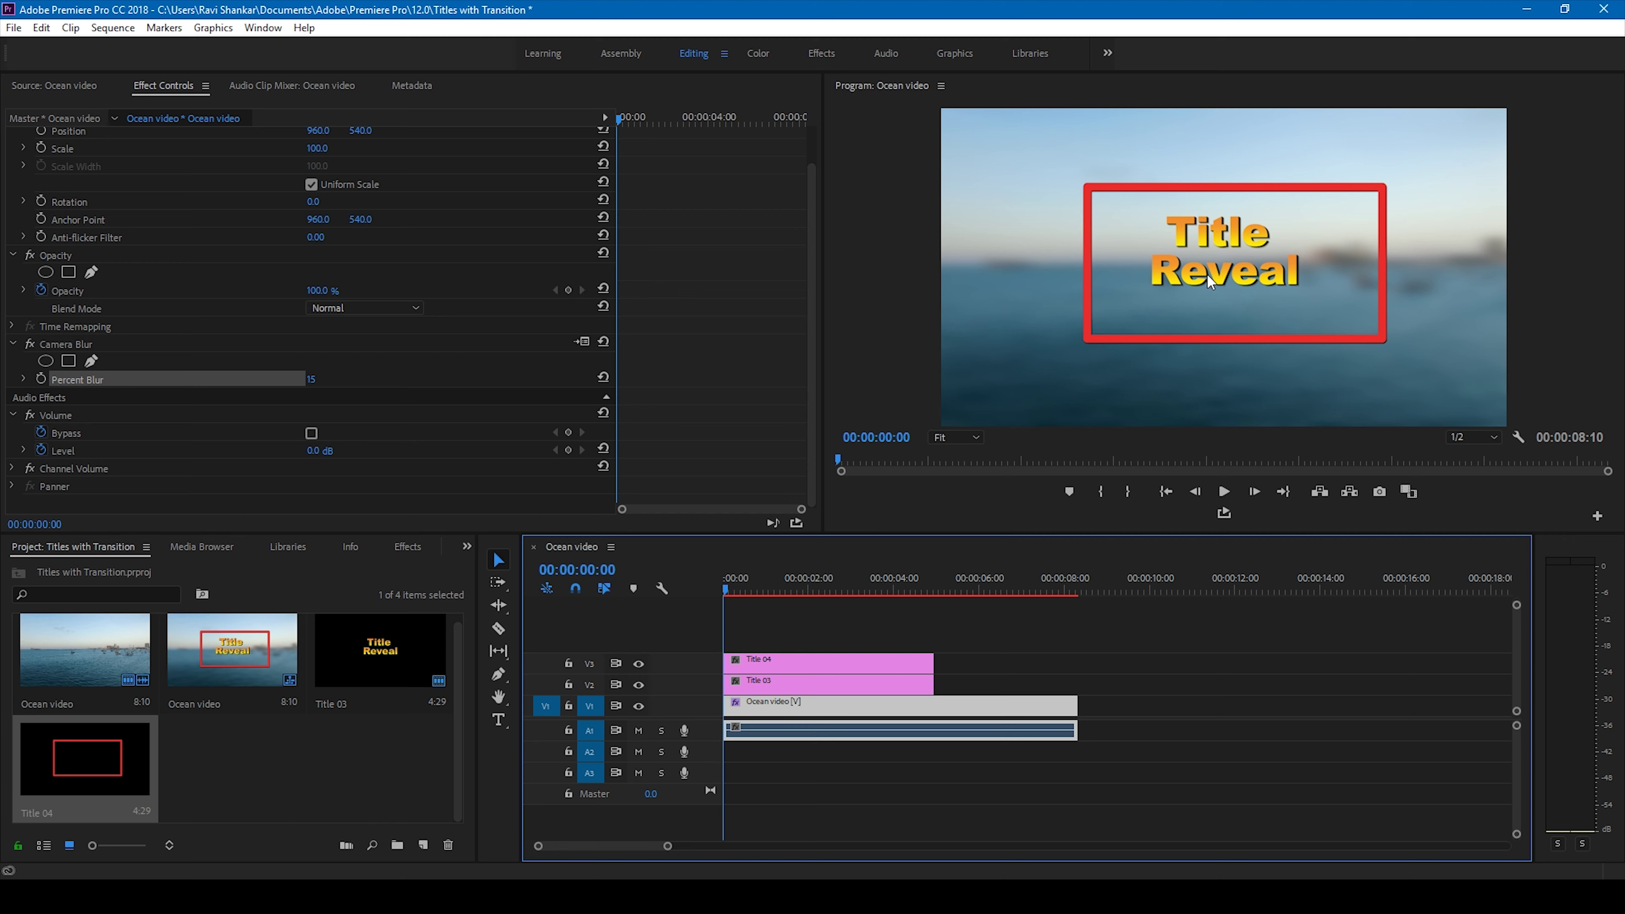
pyautogui.click(1342, 310)
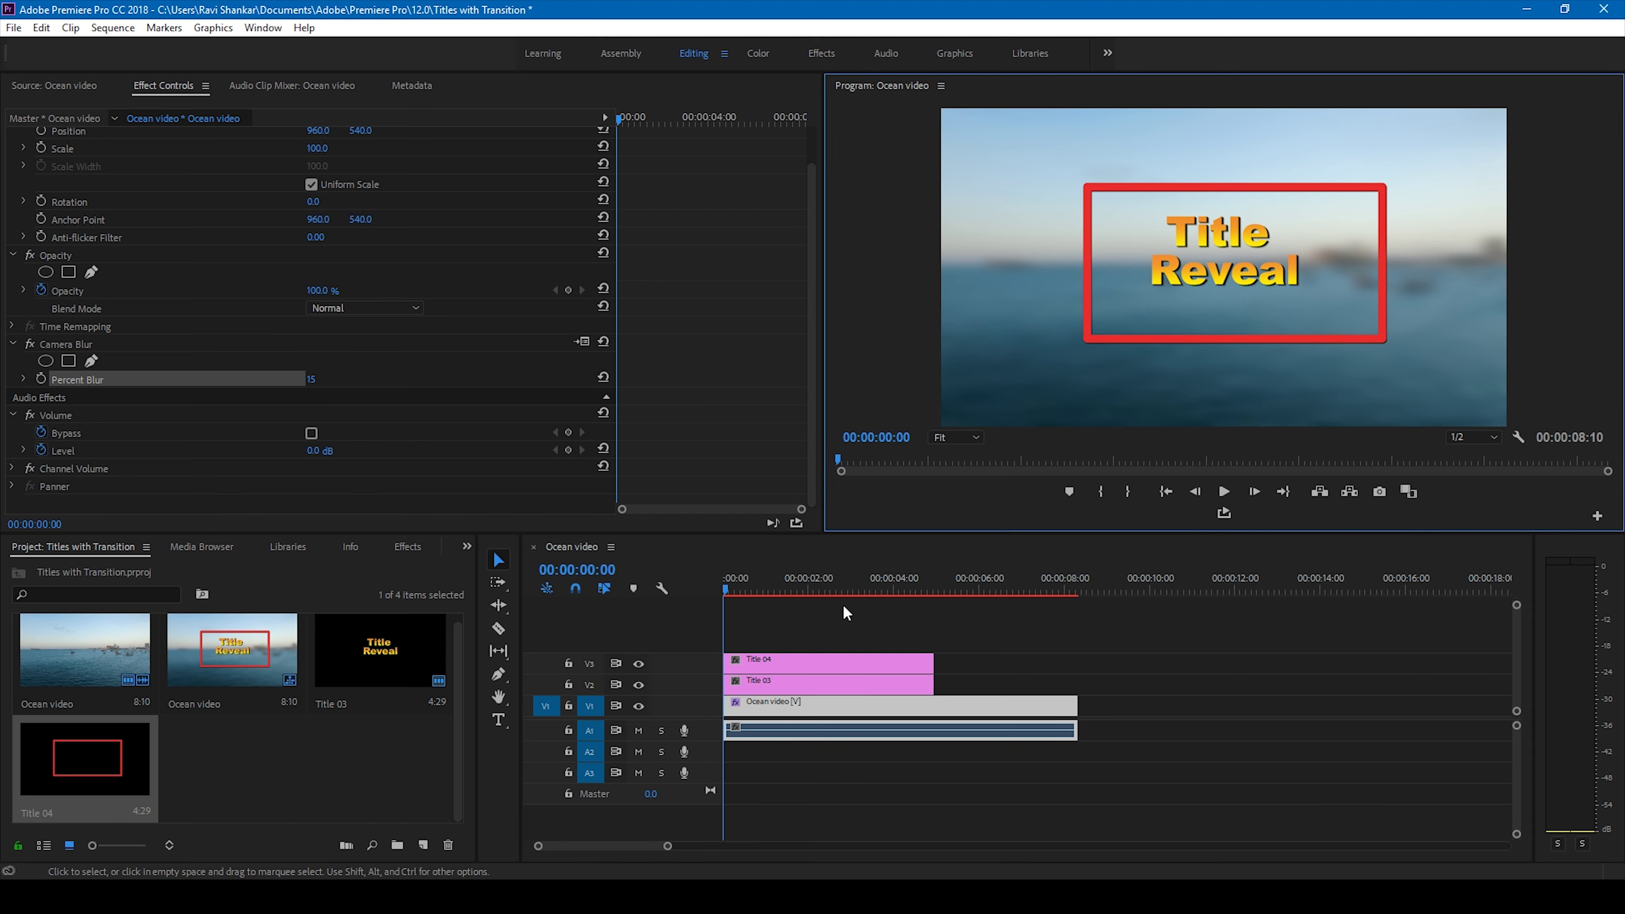
pyautogui.scroll(2, 356, 227)
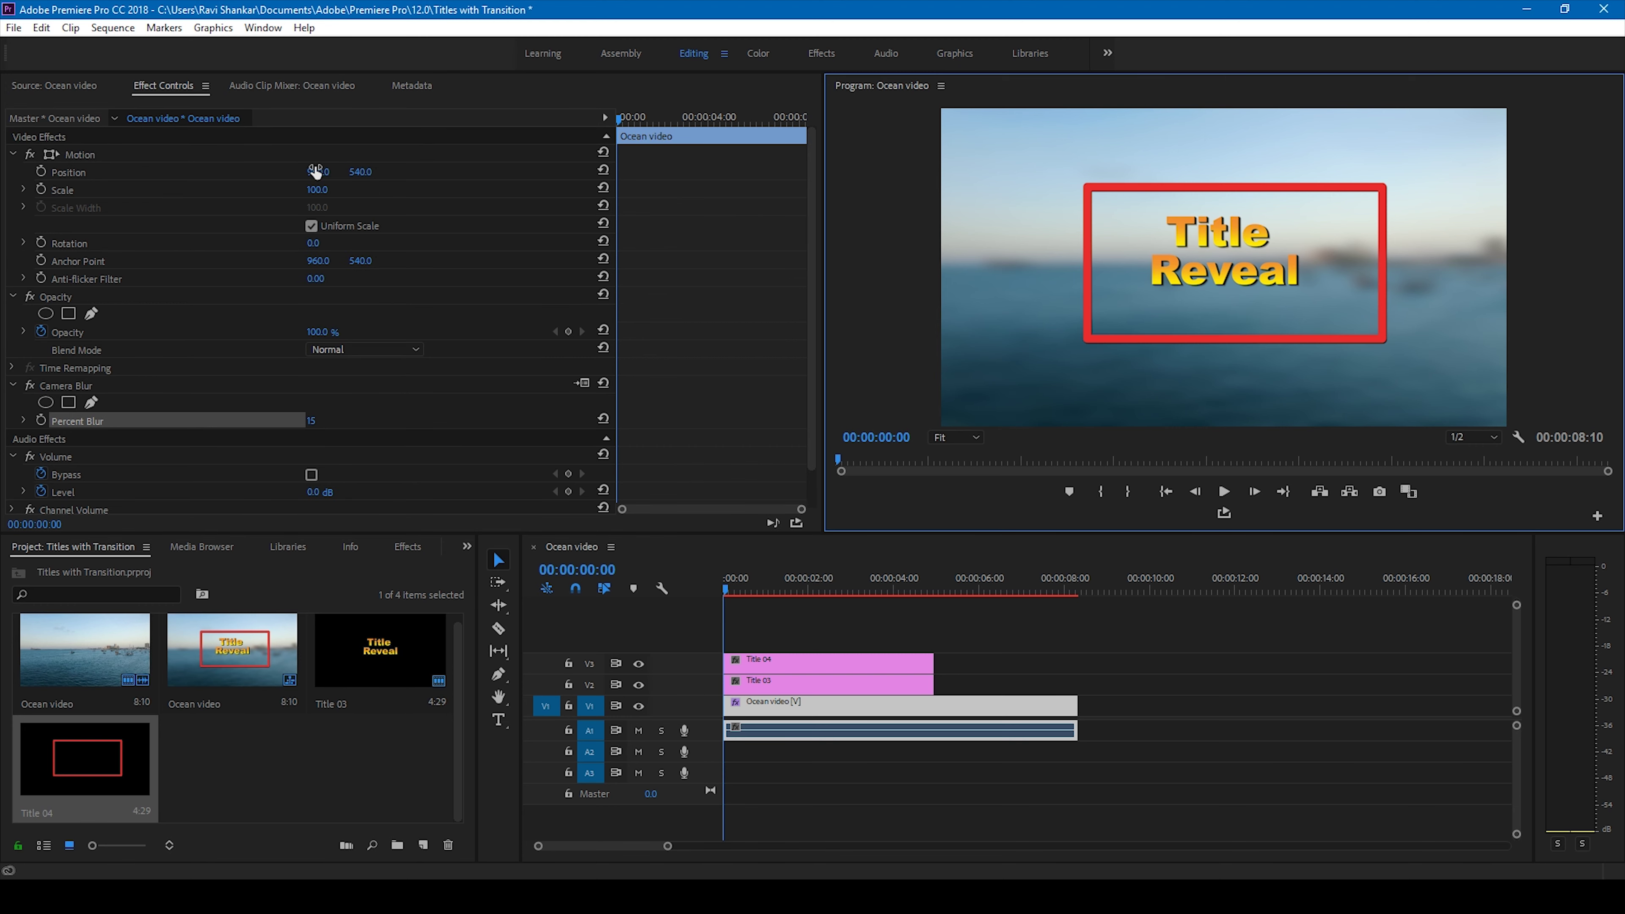
# Move the Title 04 red box to position 925.0, 517.0, slightly left and up
pyautogui.click(315, 171)
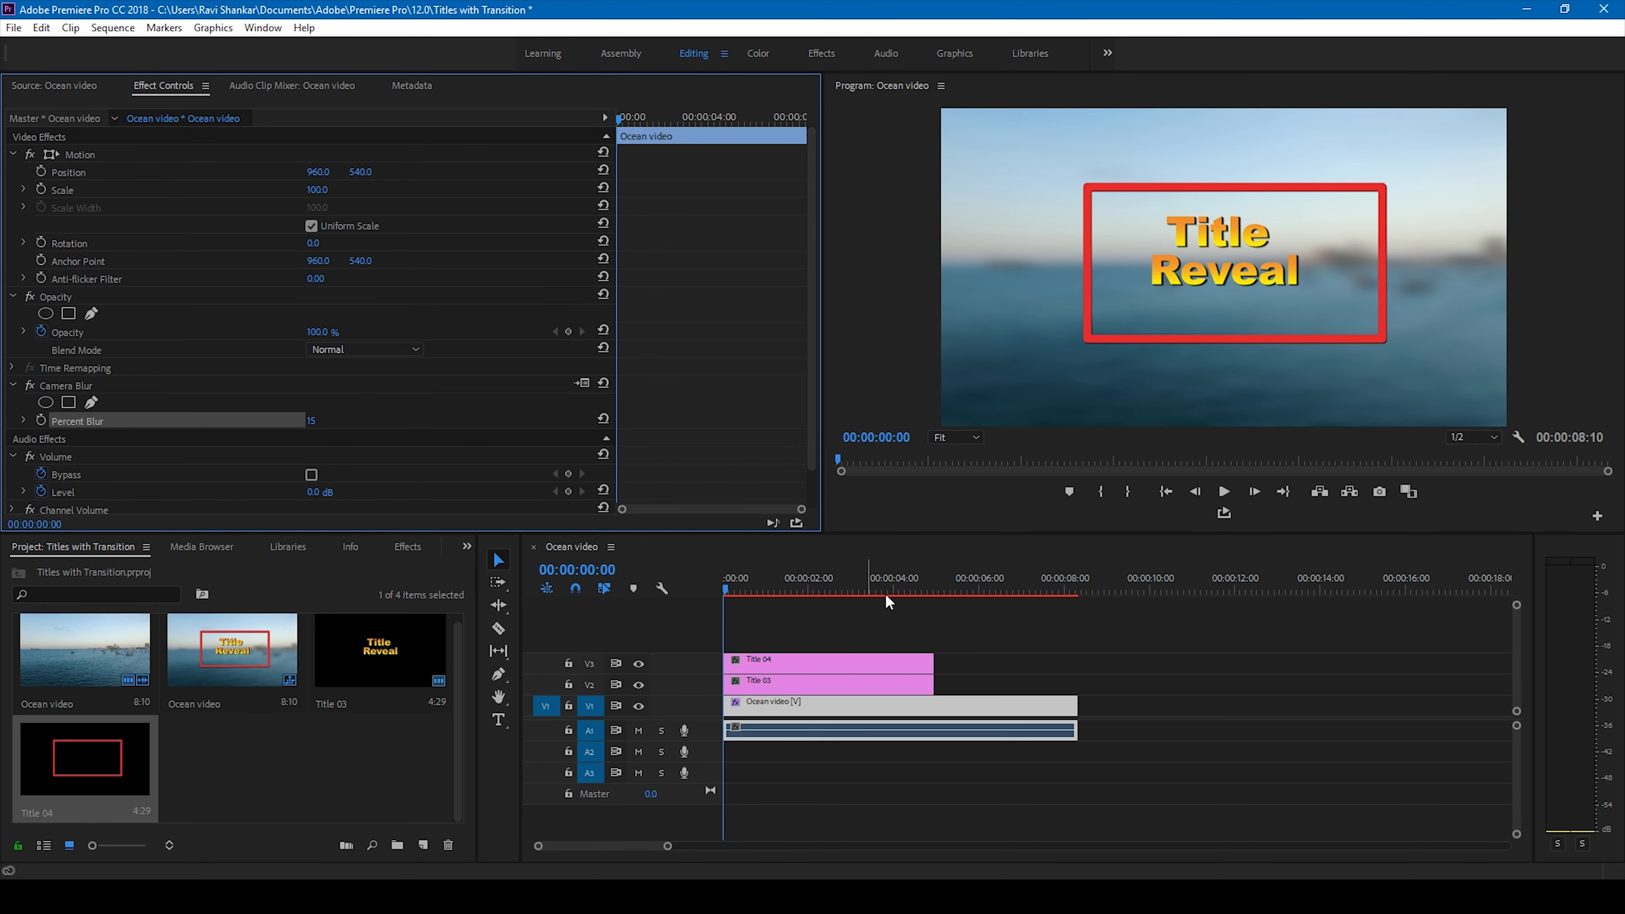
pyautogui.click(814, 665)
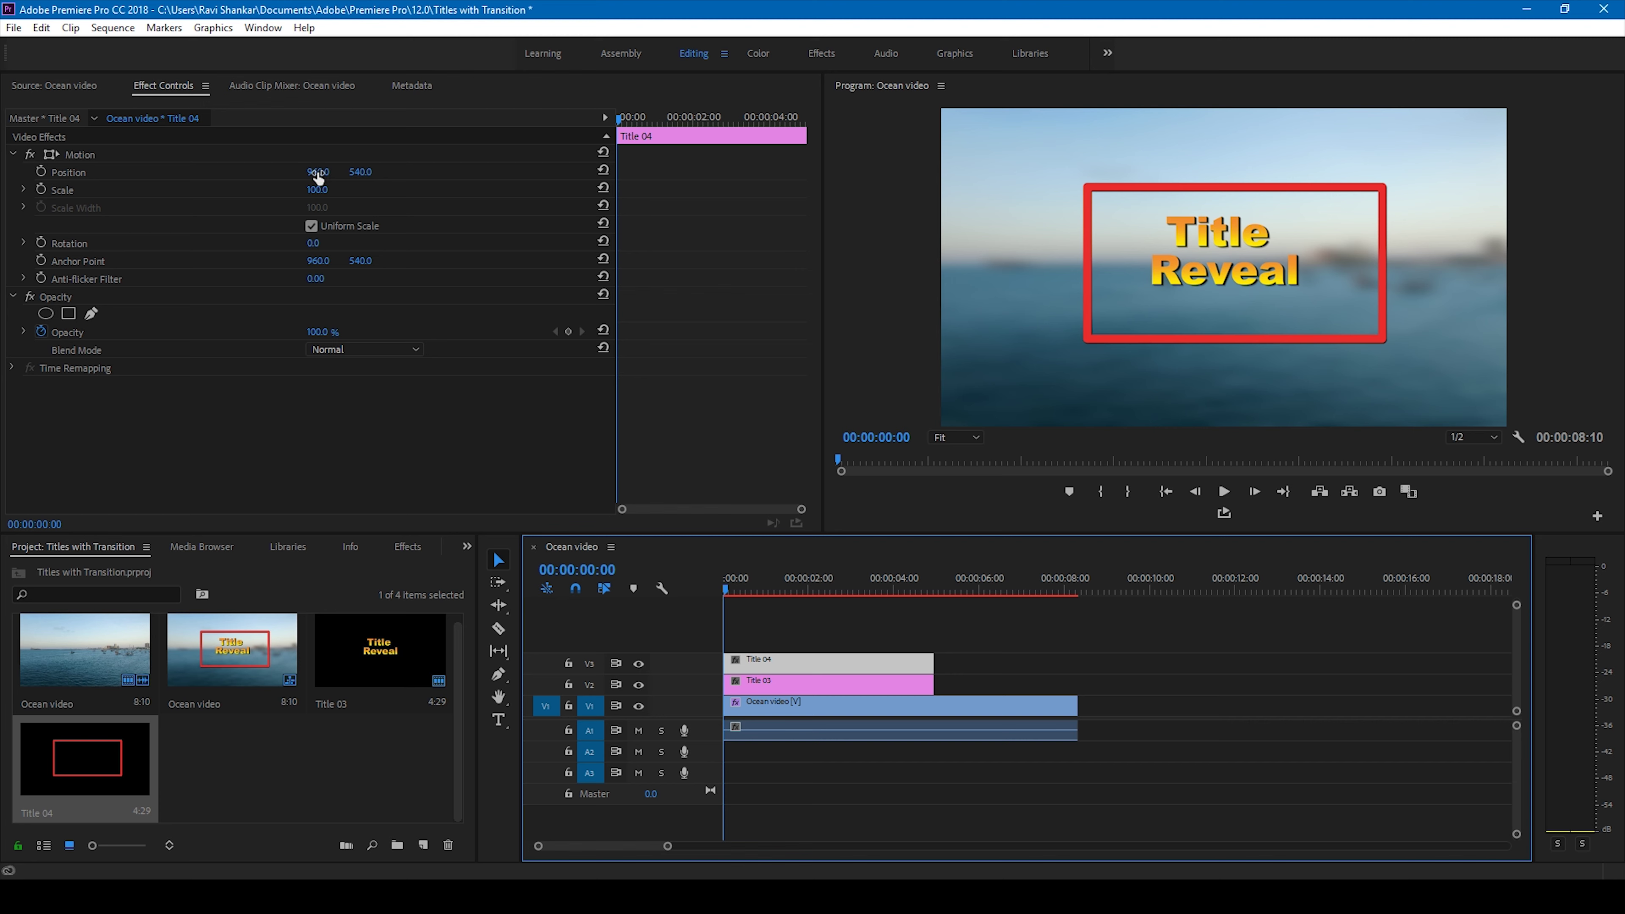
pyautogui.moveTo(318, 177); pyautogui.dragTo(351, 179)
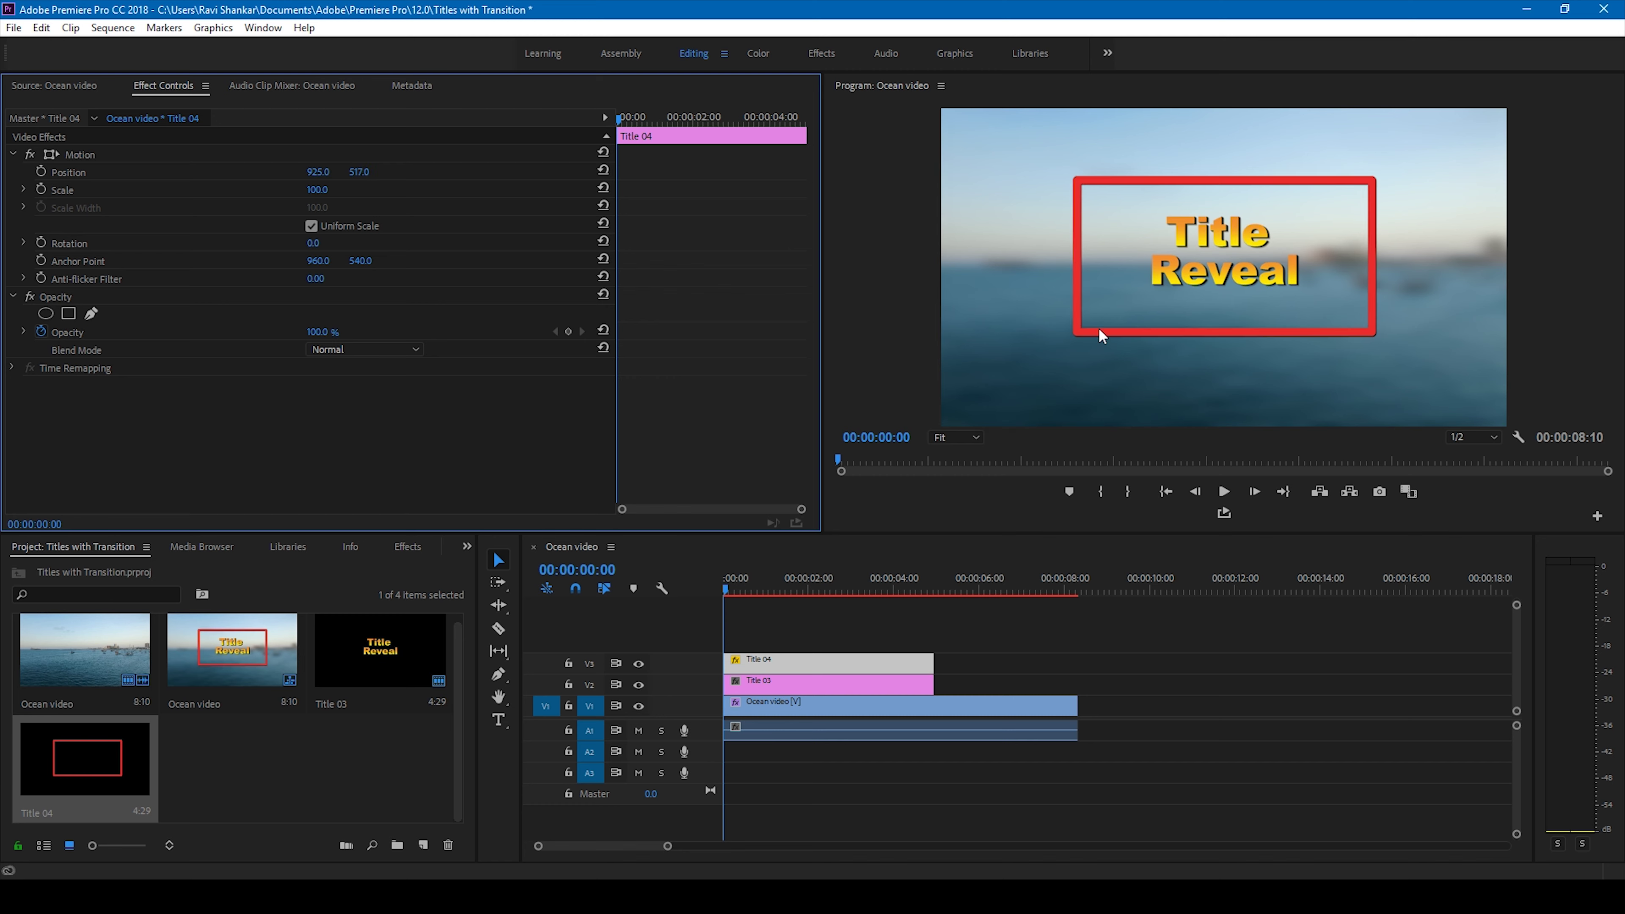
# Clear the camera blur search and apply the Clock Wipe transition to the start of Title 04
pyautogui.click(408, 550)
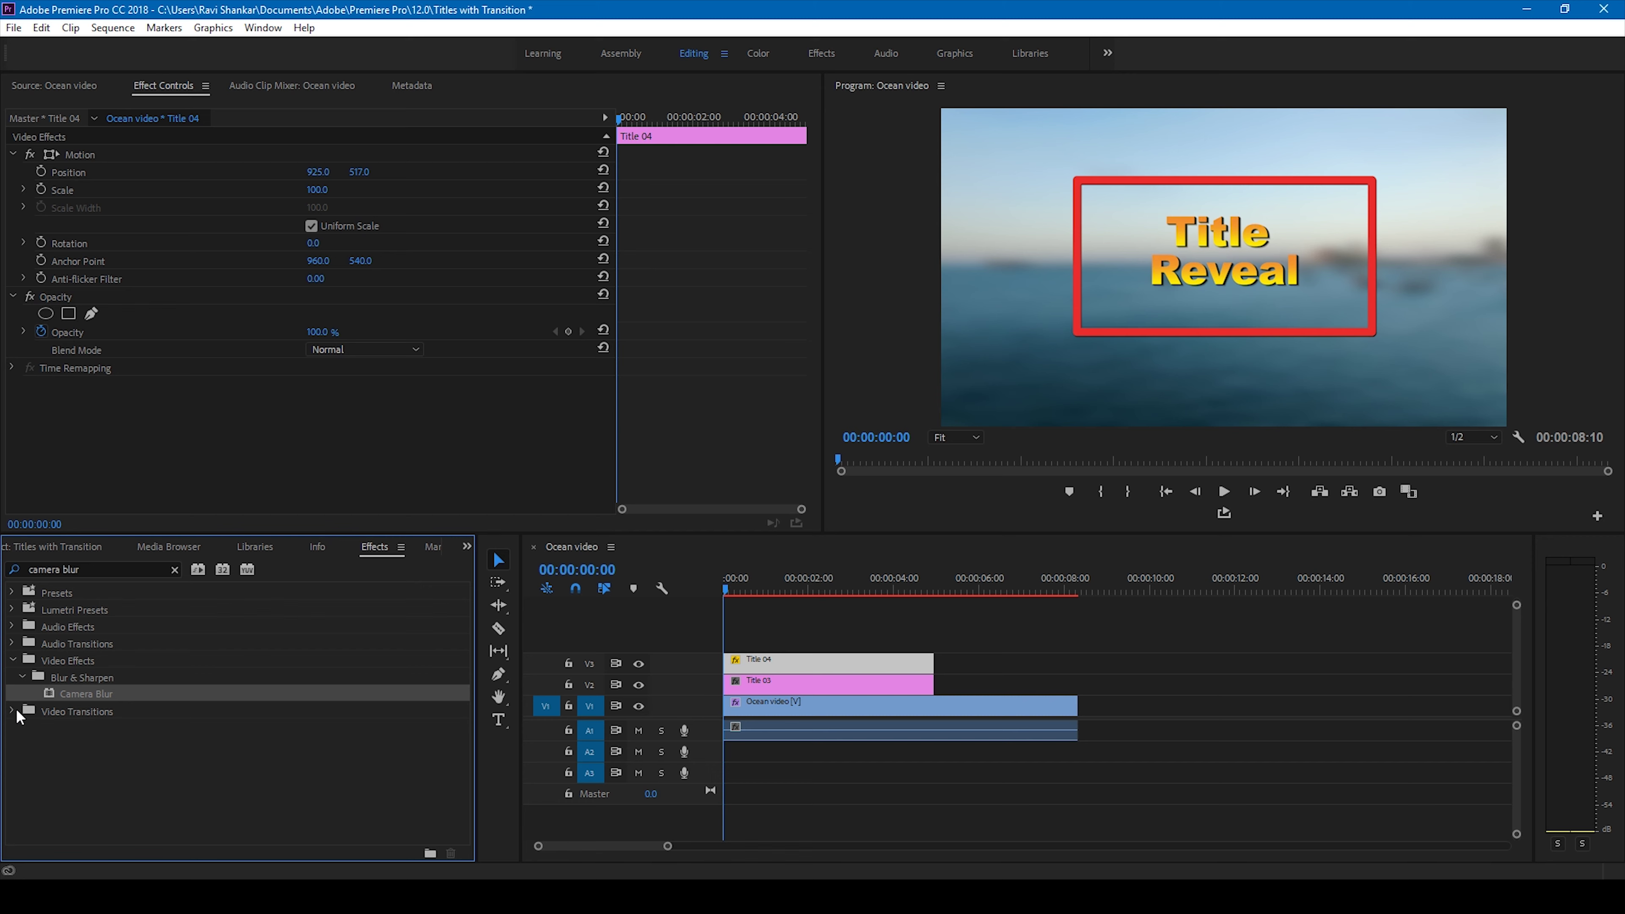
pyautogui.click(174, 569)
pyautogui.click(13, 679)
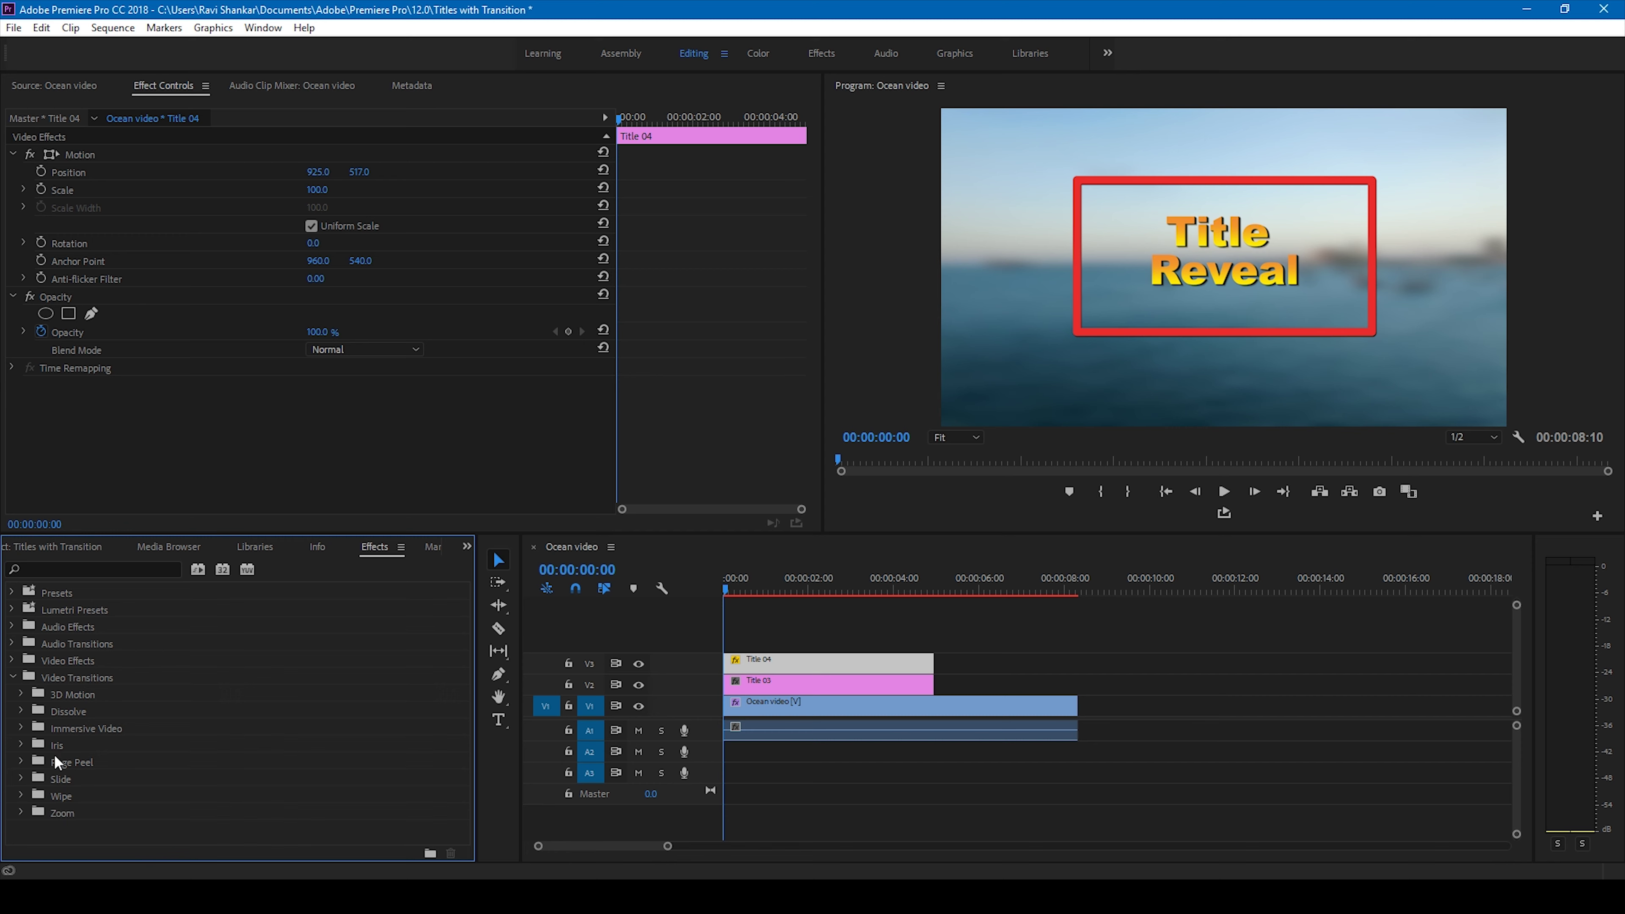
pyautogui.click(22, 796)
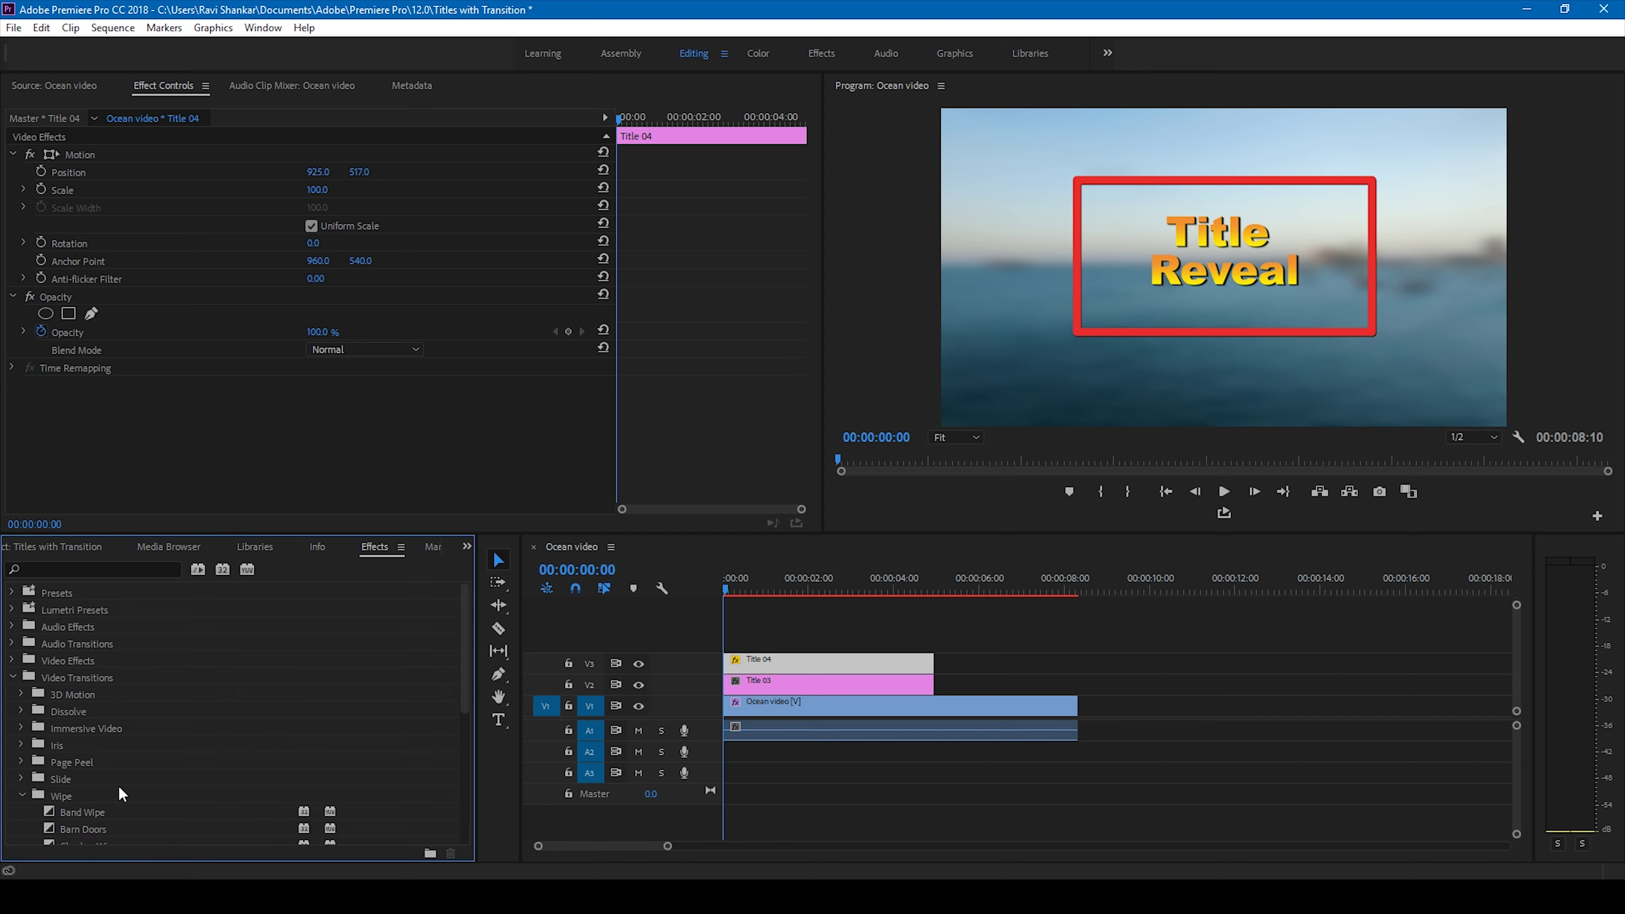
pyautogui.scroll(-4, 119, 786)
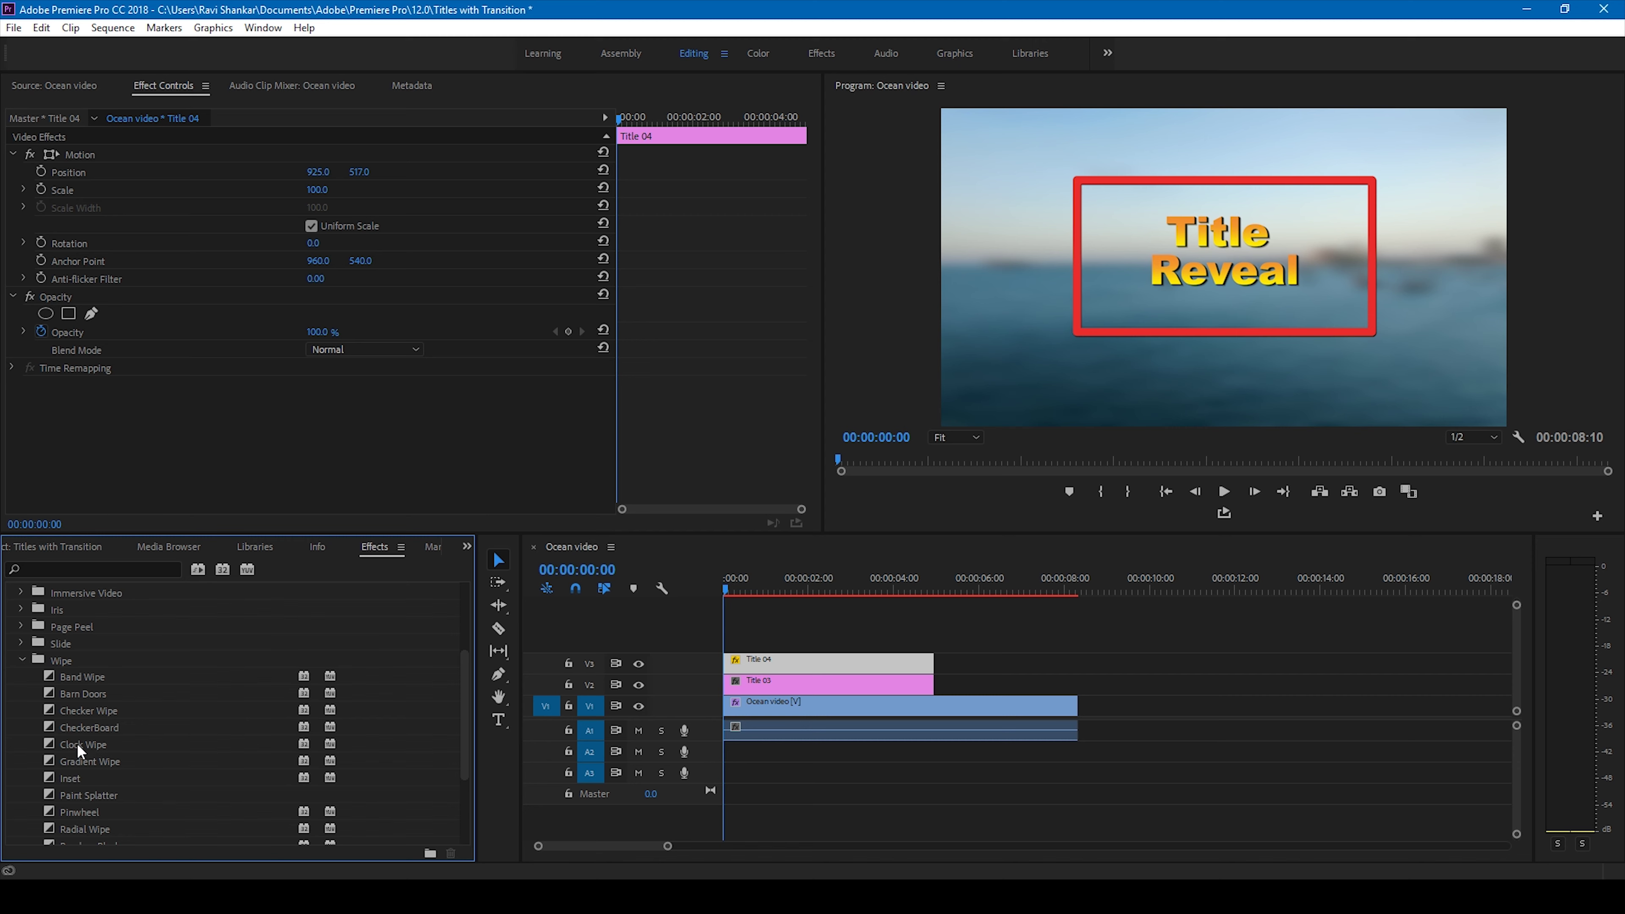
pyautogui.click(77, 744)
pyautogui.moveTo(77, 743); pyautogui.dragTo(739, 663)
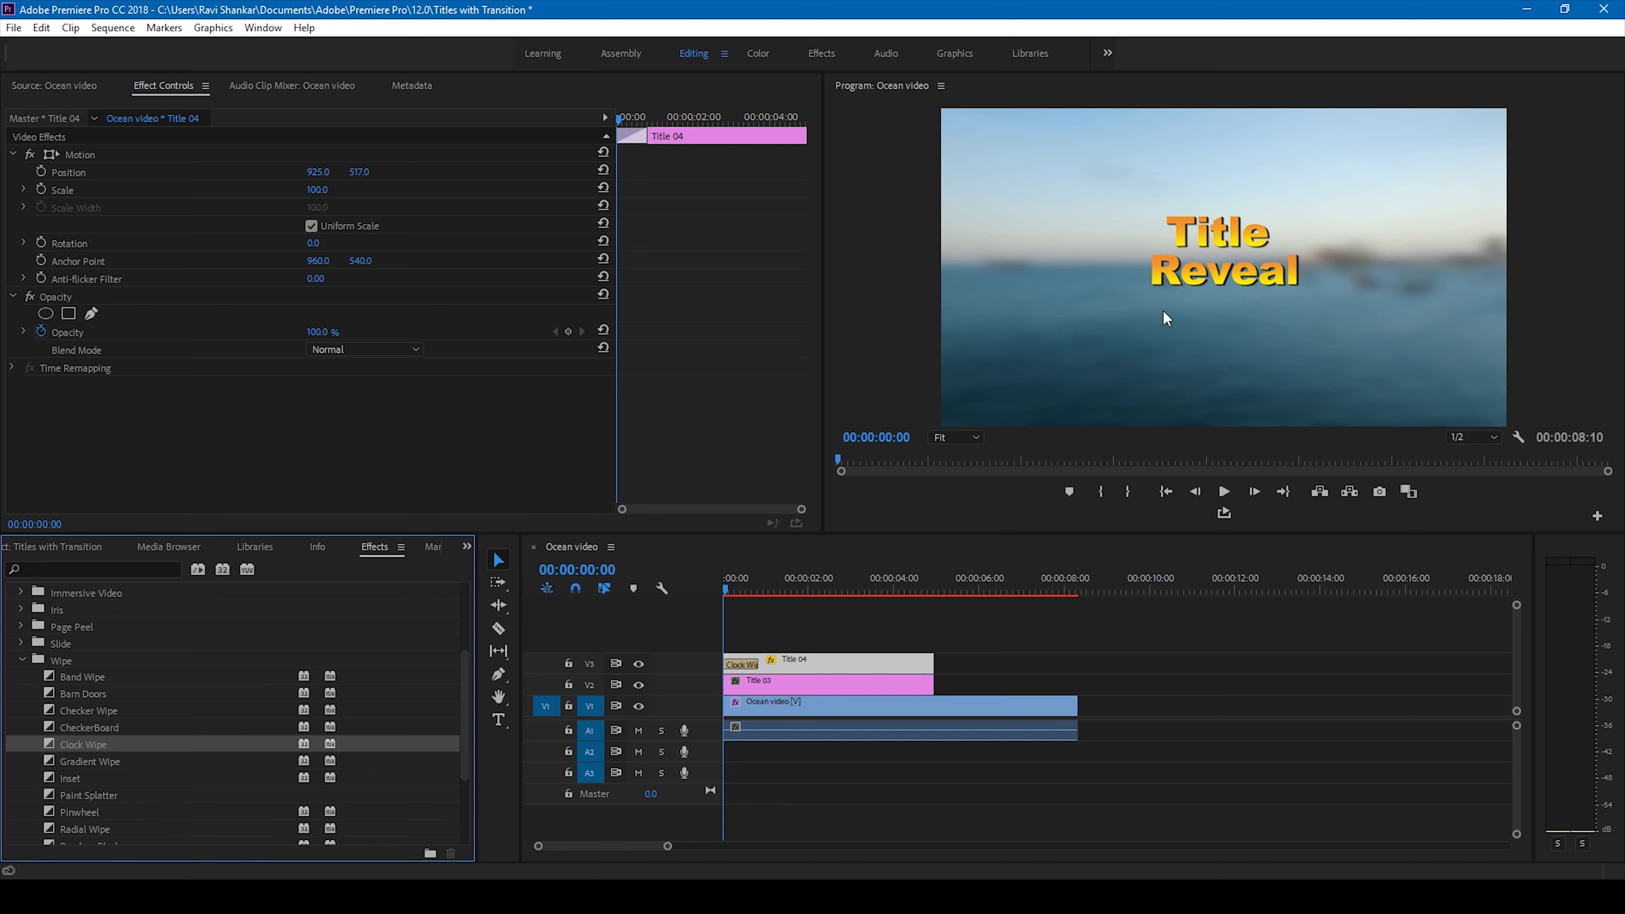
# Preview the red box's Clock Wipe, then lengthen it to 00:00:02:07
pyautogui.click(743, 664)
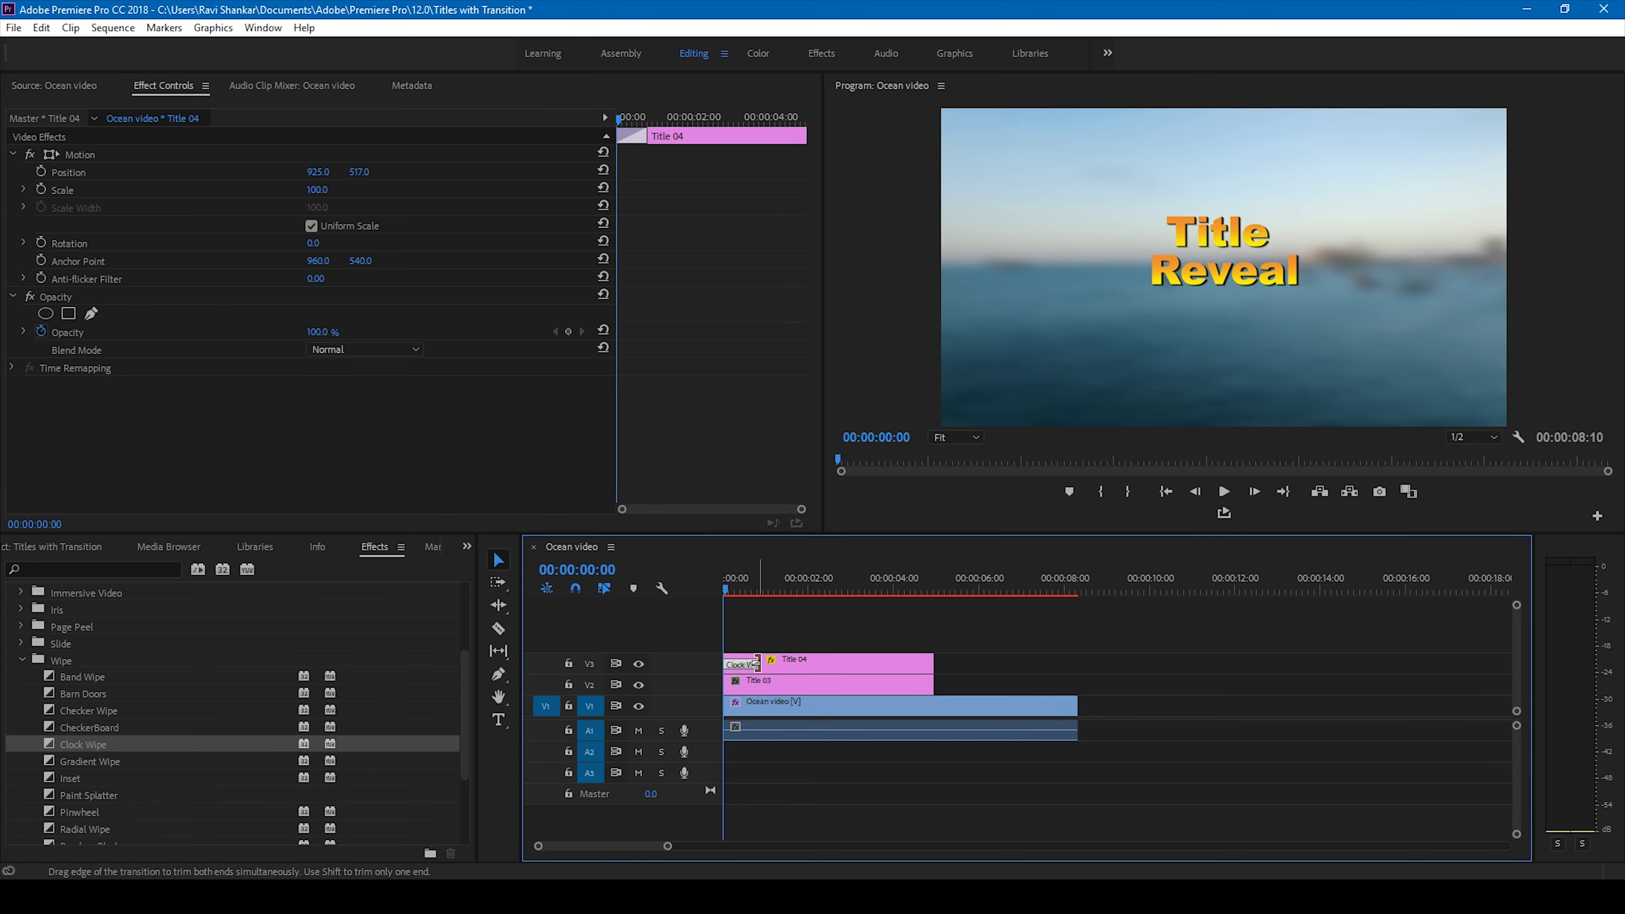
pyautogui.press('space')
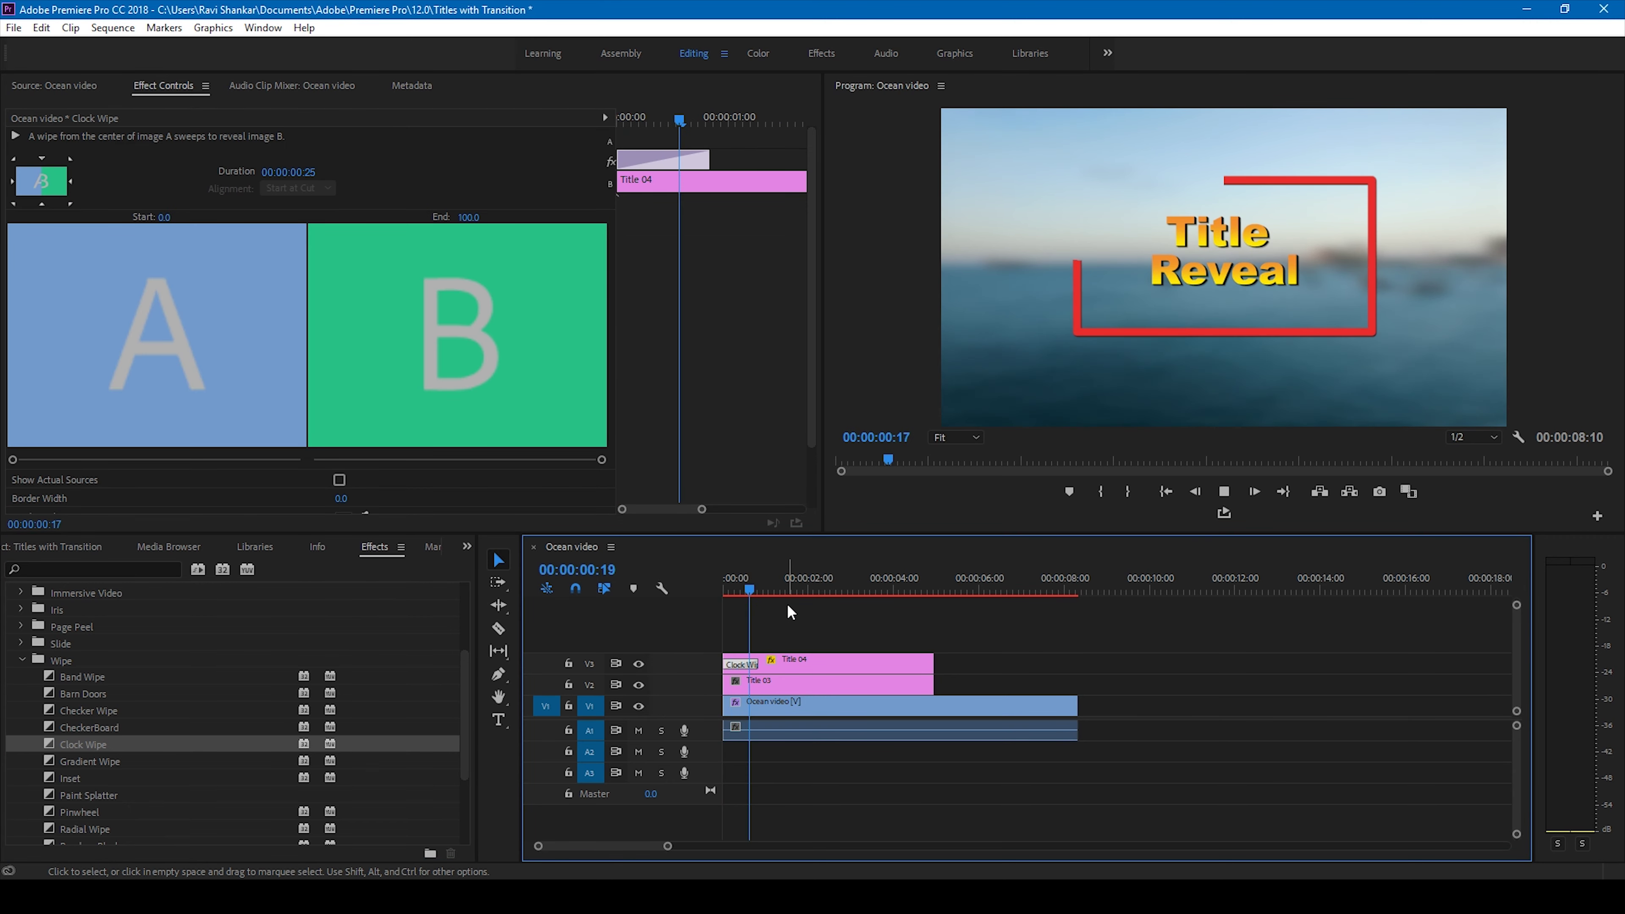
pyautogui.press('space')
pyautogui.moveTo(759, 666); pyautogui.dragTo(811, 668)
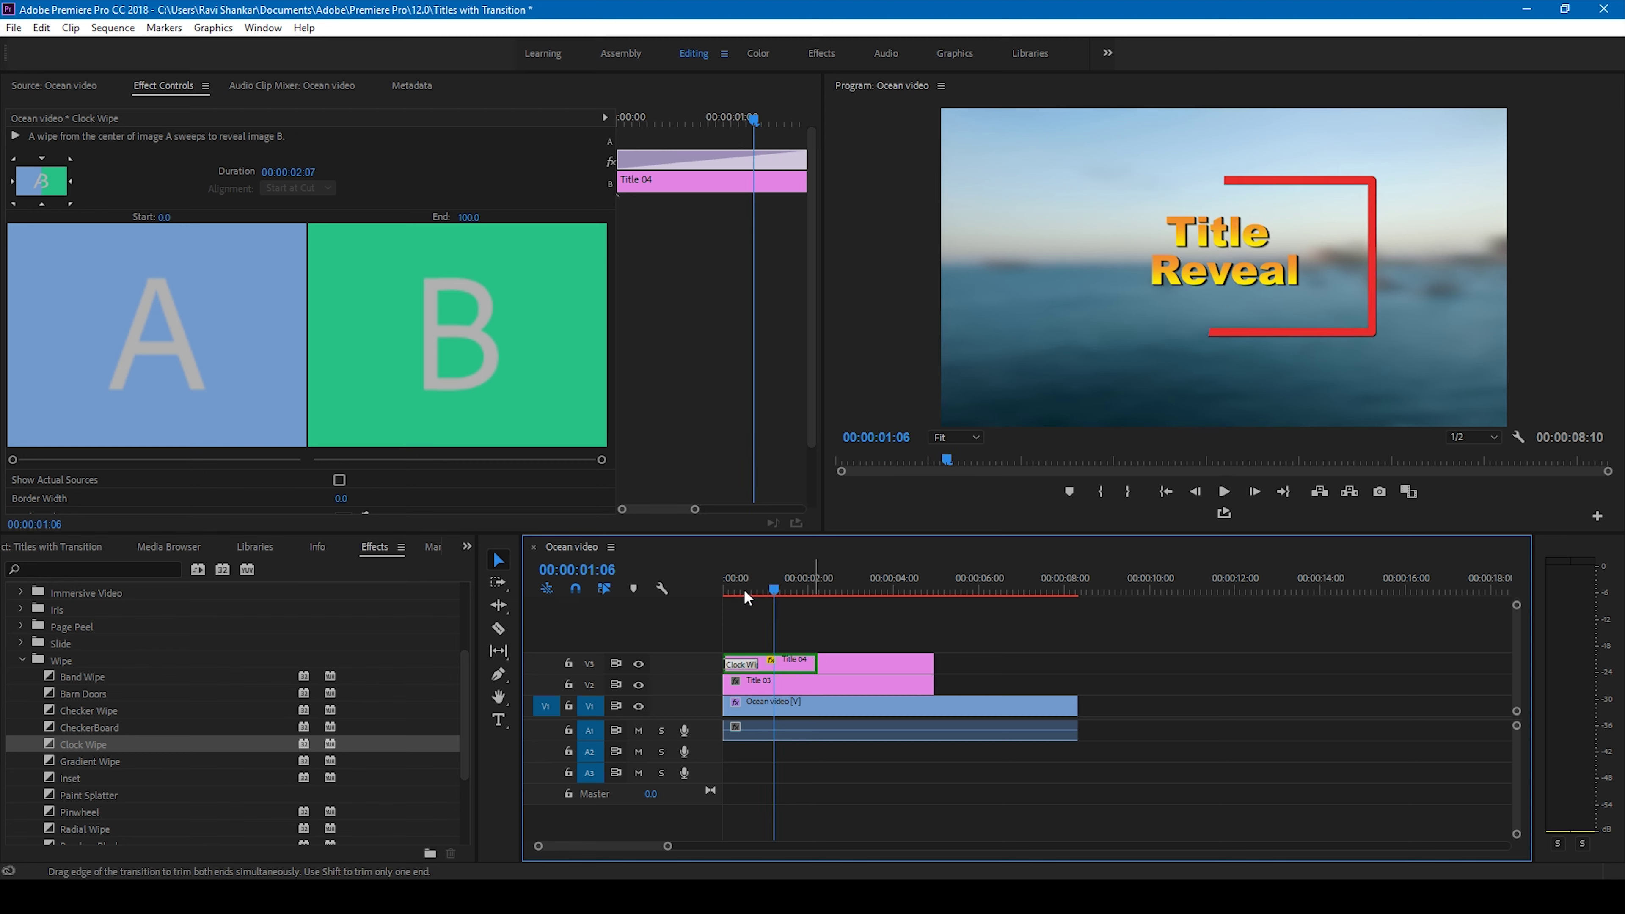
pyautogui.click(733, 579)
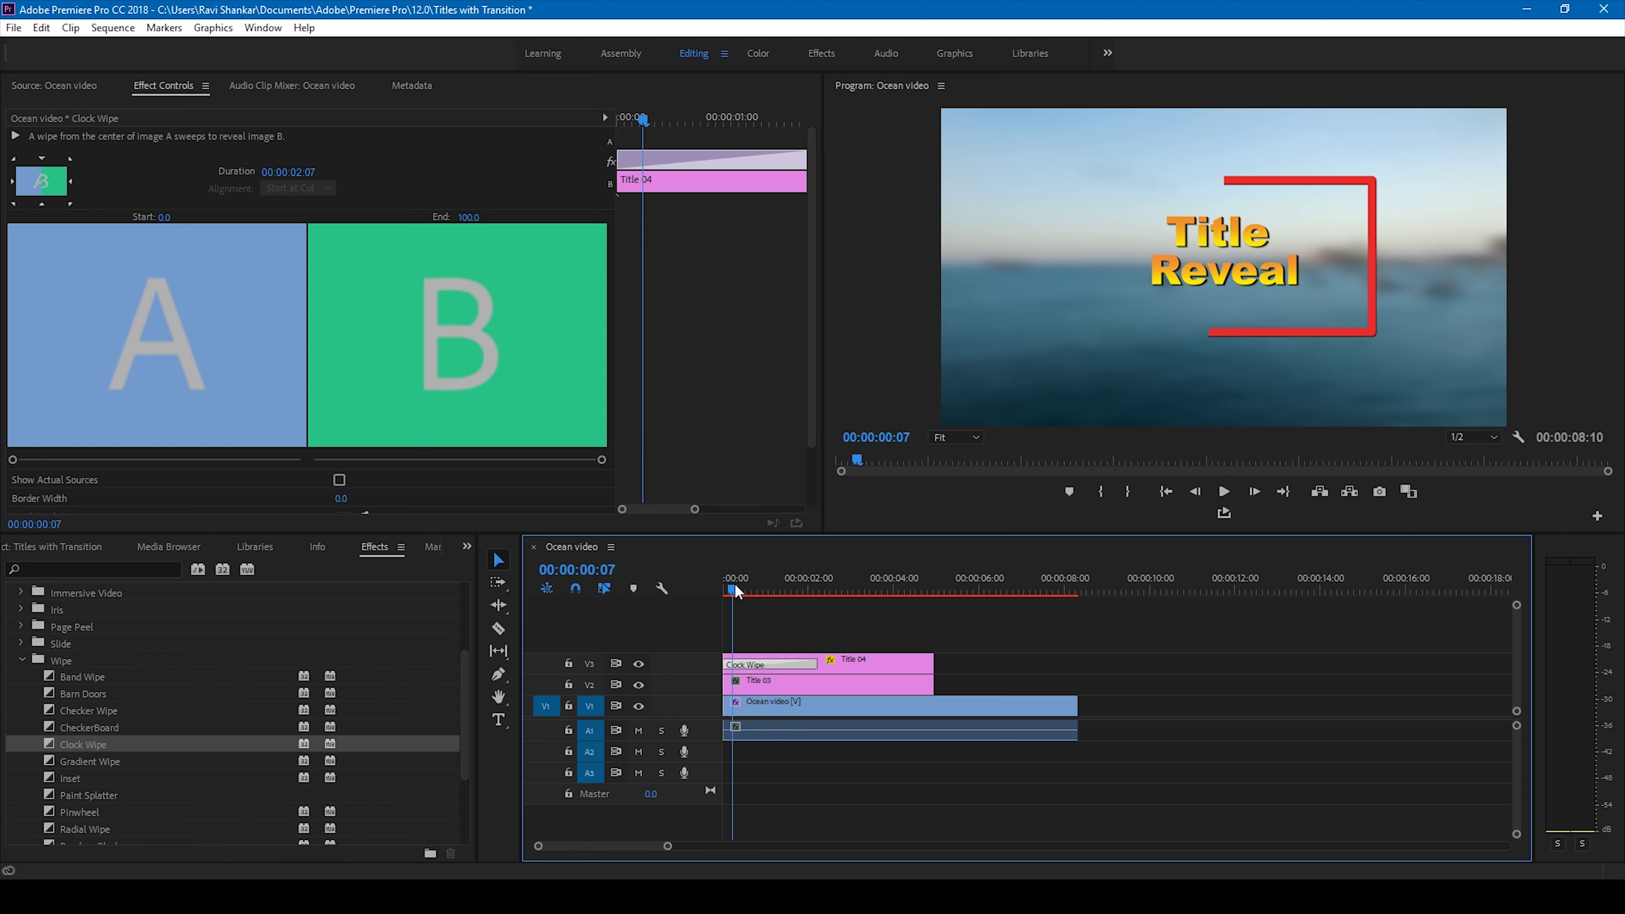
# Show the Audio Clip Mixer, preview the Clock Wipe, and return the playhead to the start
pyautogui.click(79, 95)
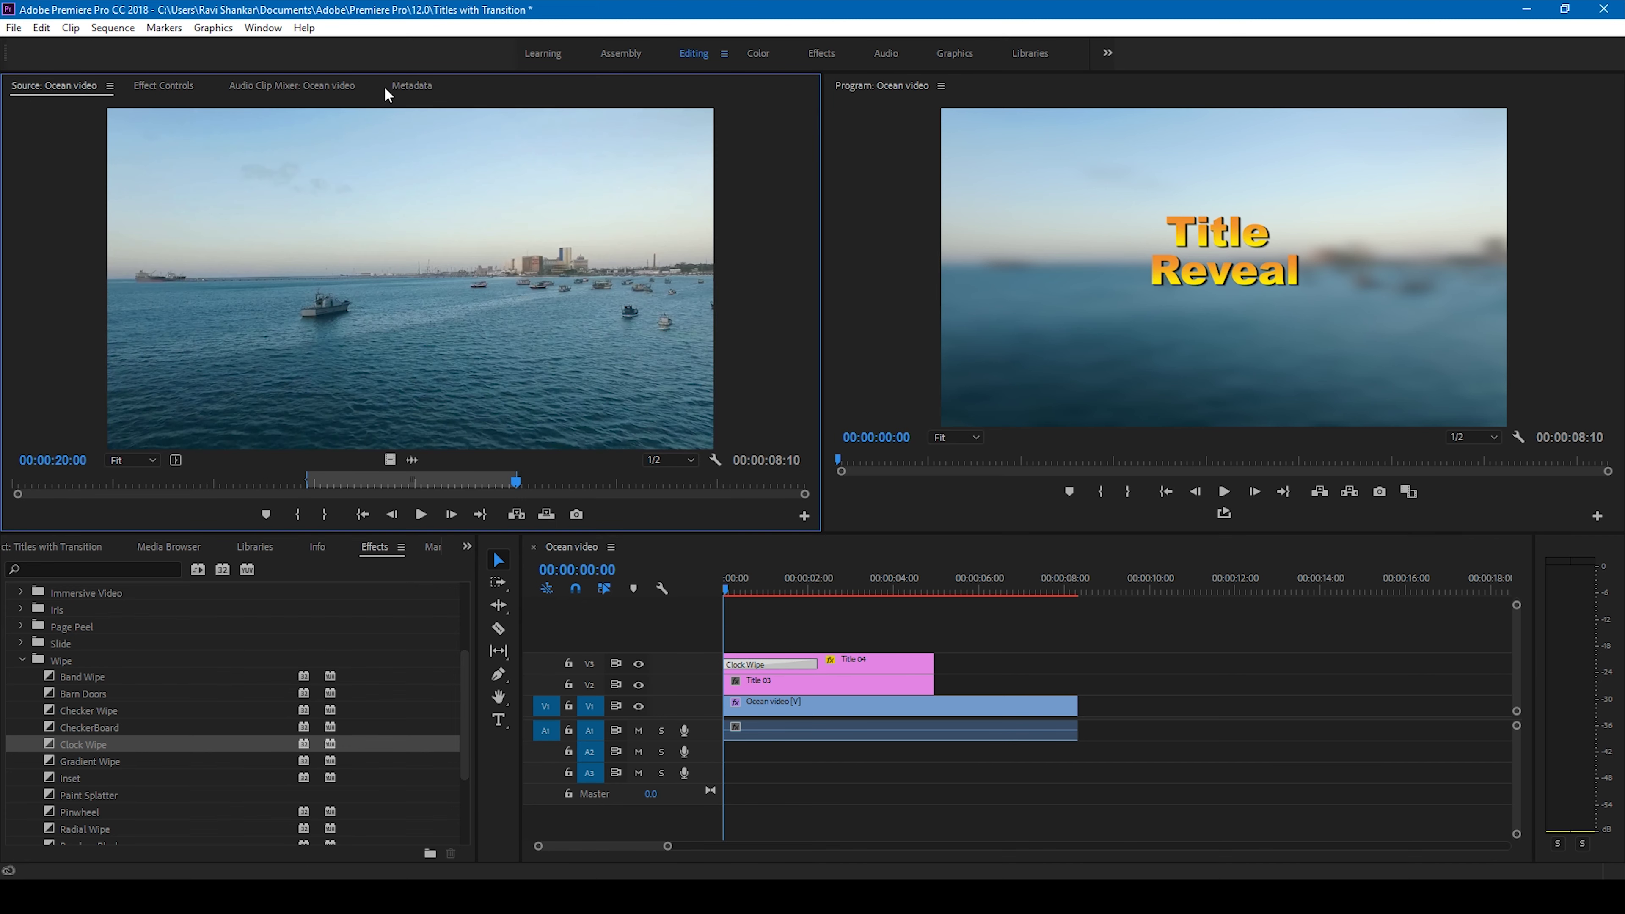
pyautogui.click(303, 90)
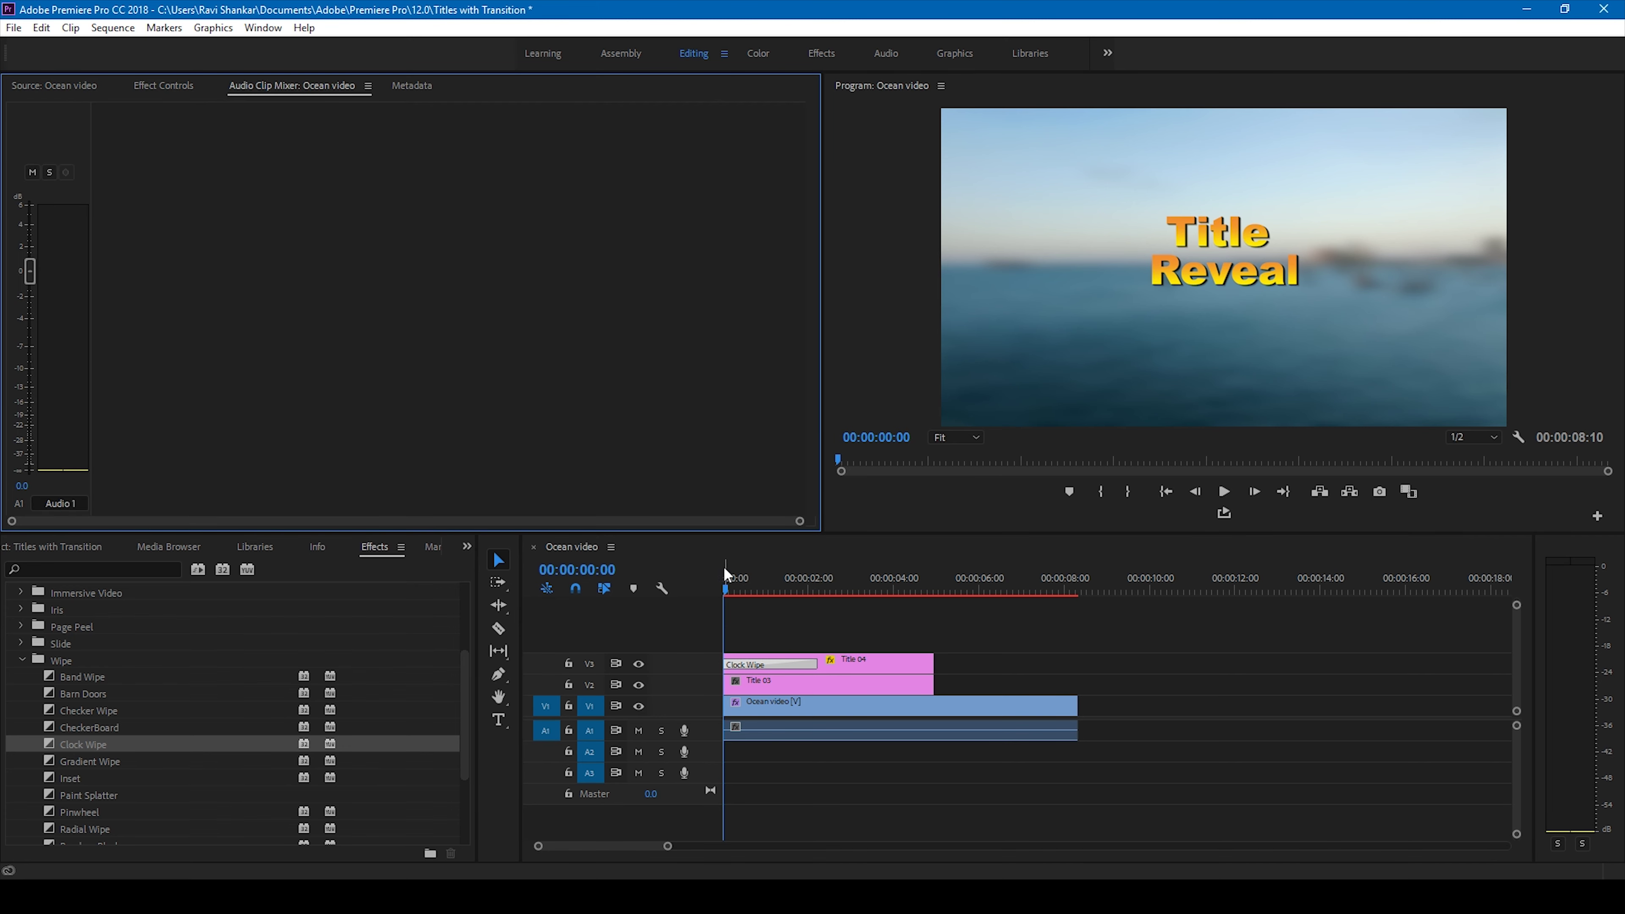
pyautogui.click(730, 589)
pyautogui.press('space')
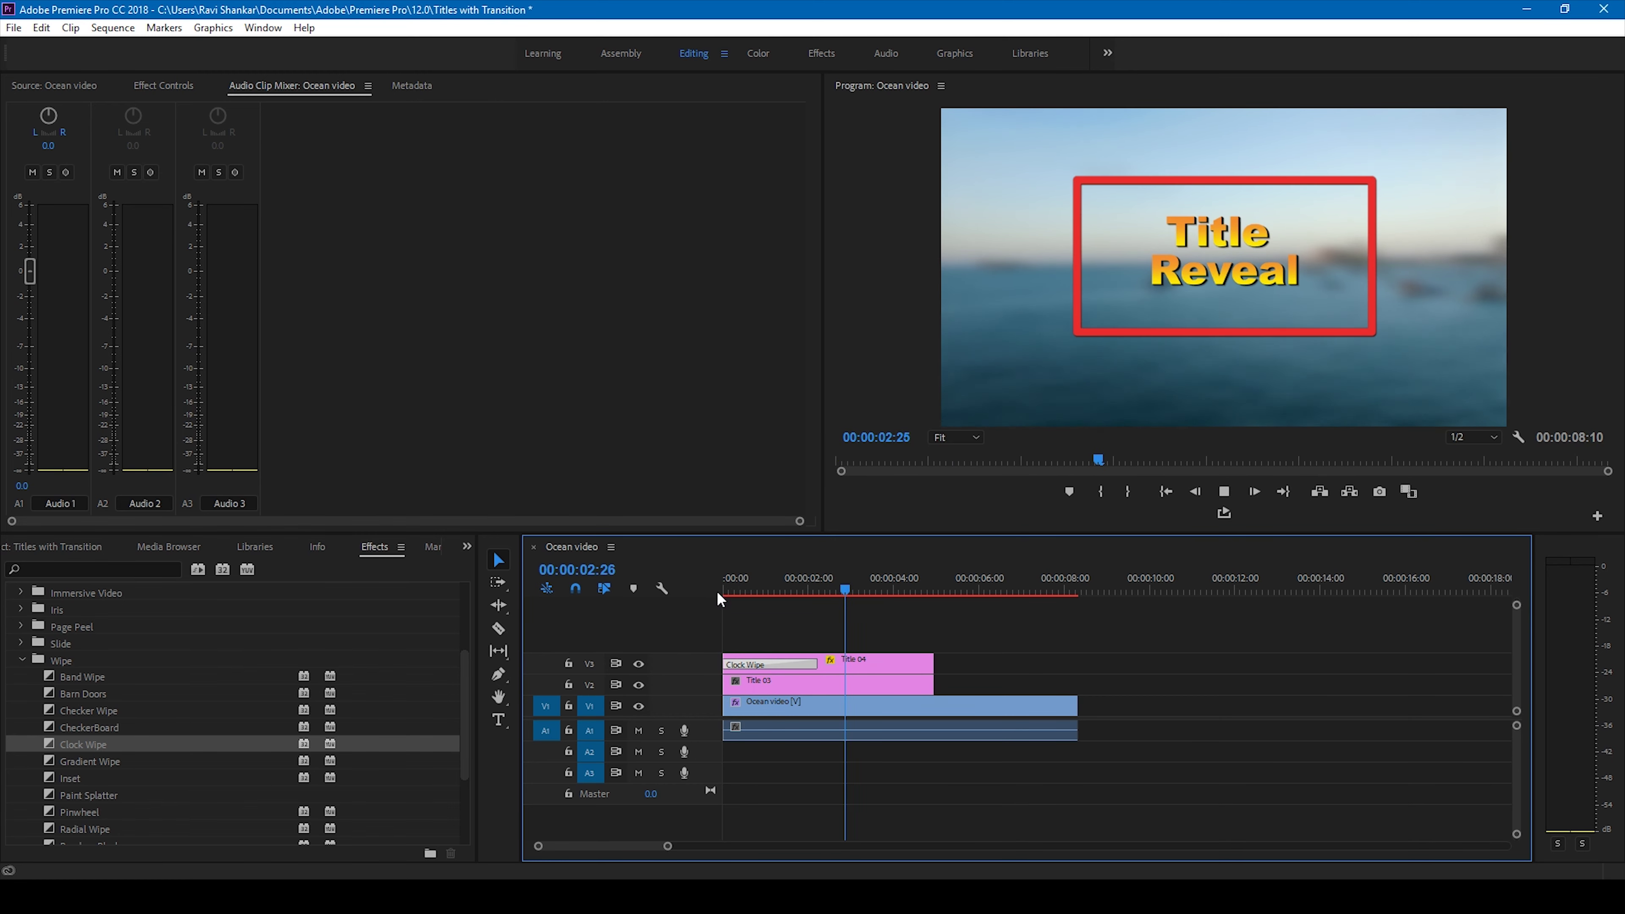
pyautogui.click(742, 590)
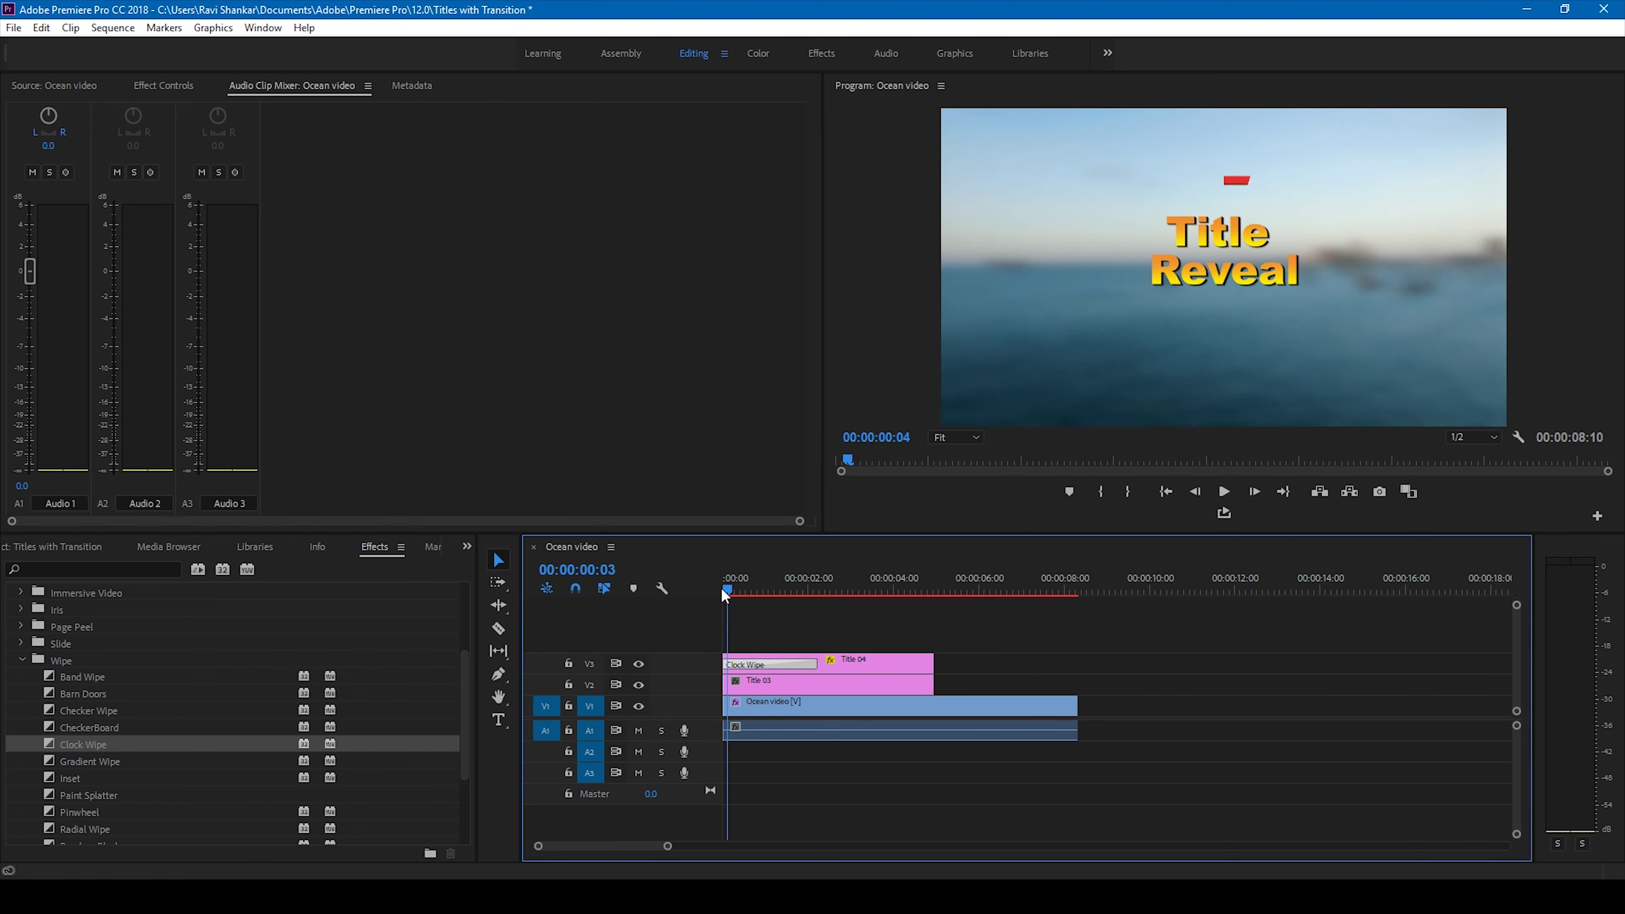
pyautogui.press('Home')
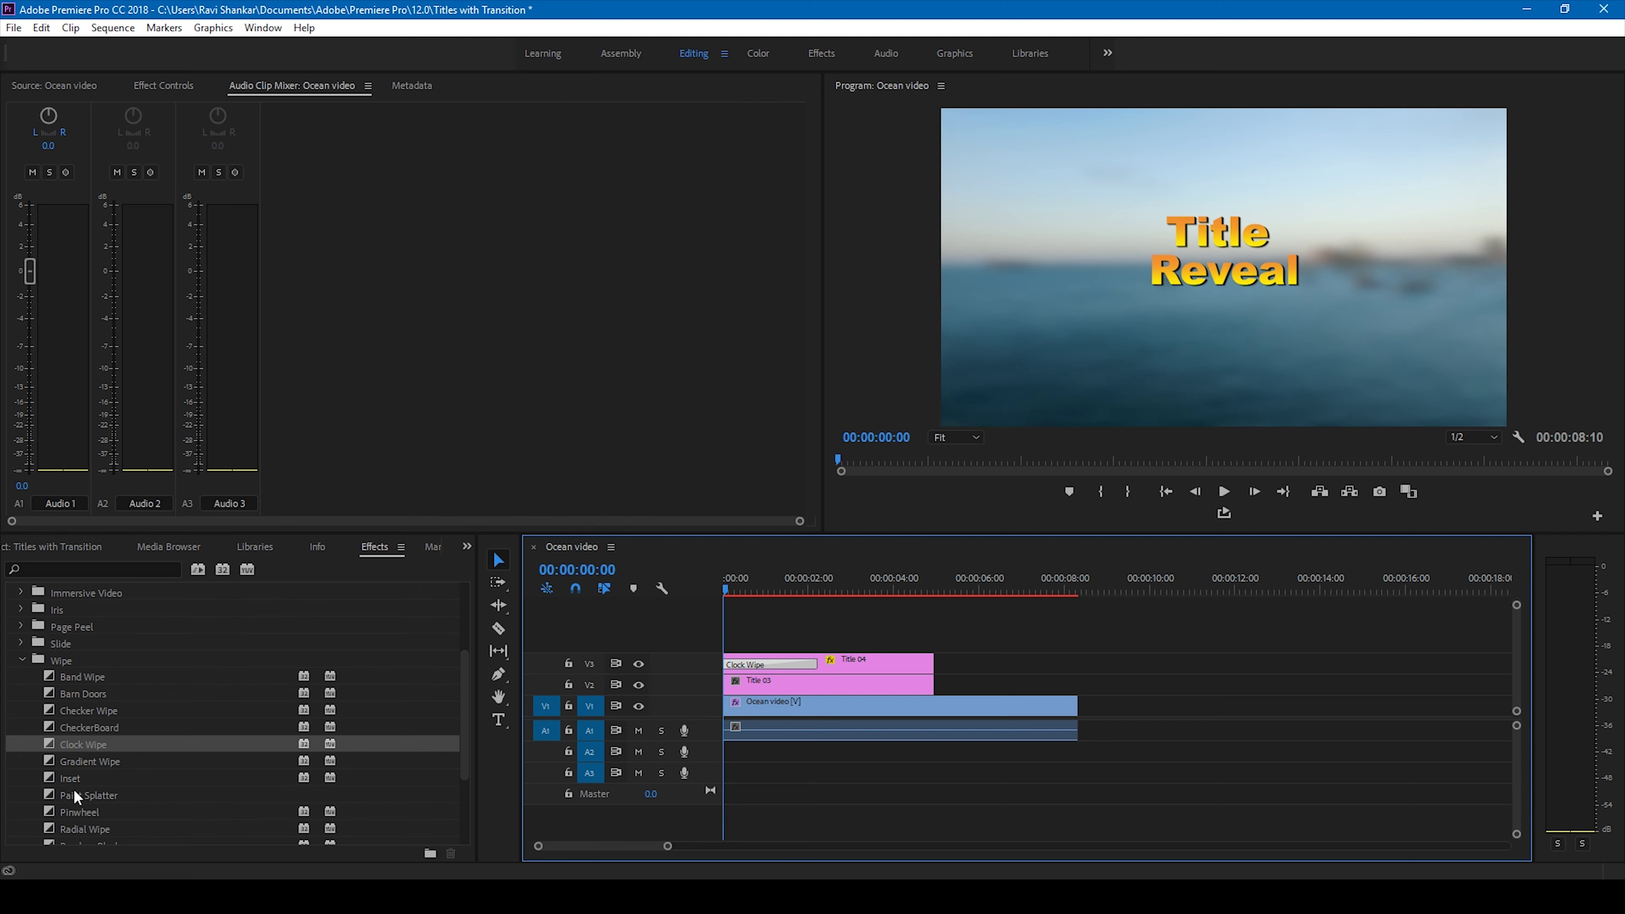
# Replace the Clock Wipe on Title 04 with Paint Splatter and preview it
pyautogui.moveTo(74, 789); pyautogui.dragTo(730, 670)
pyautogui.click(734, 595)
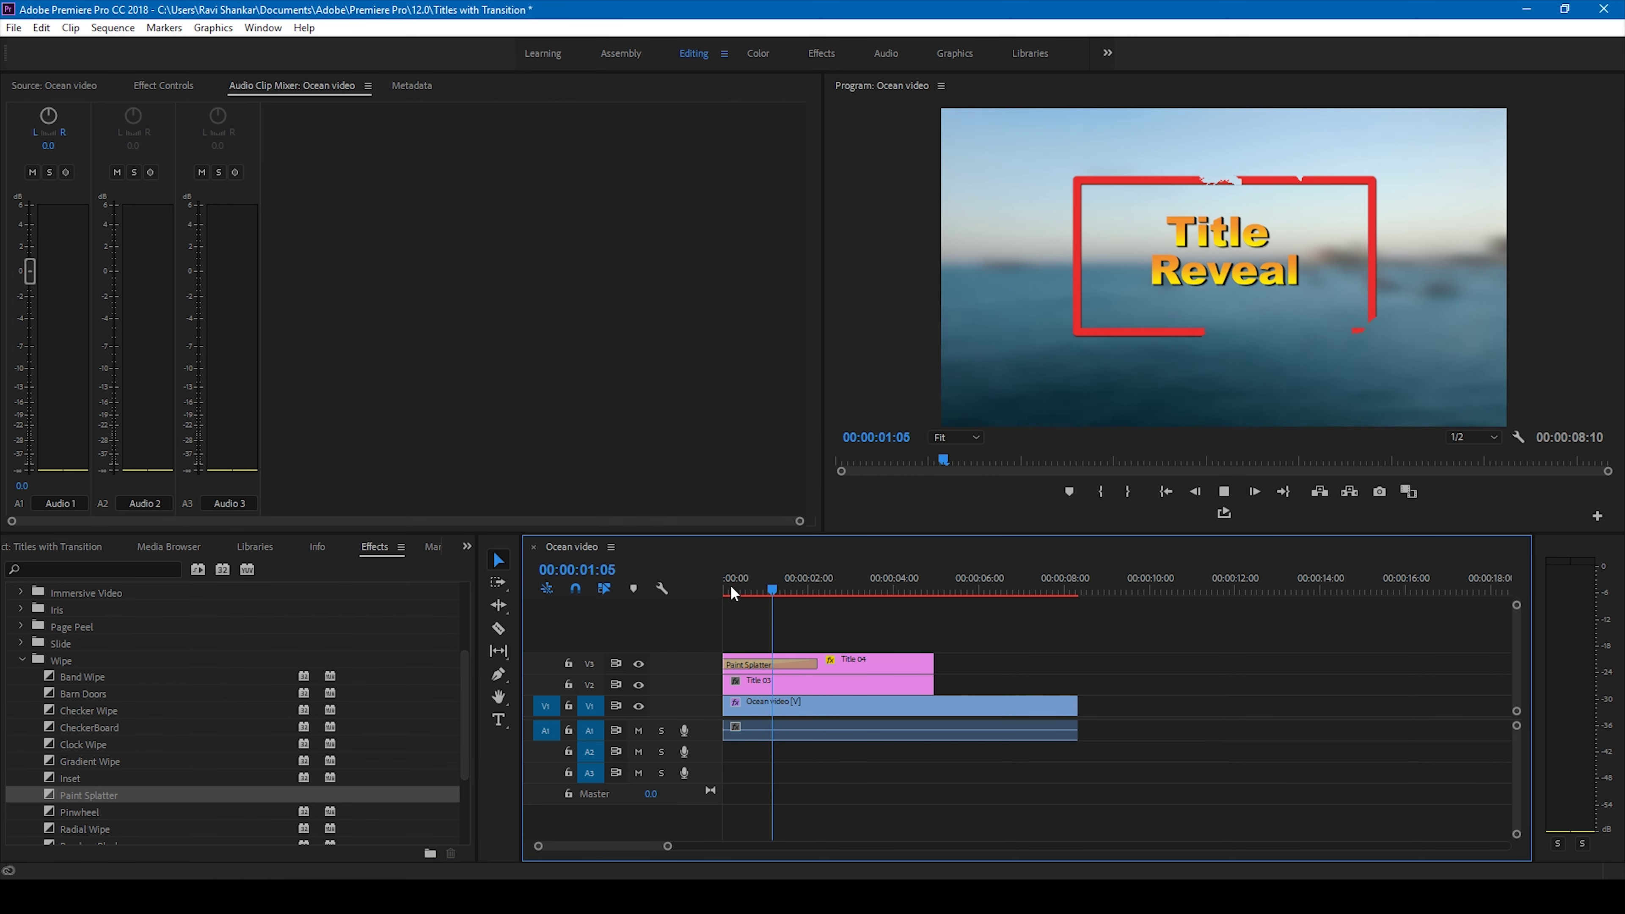
pyautogui.press('space')
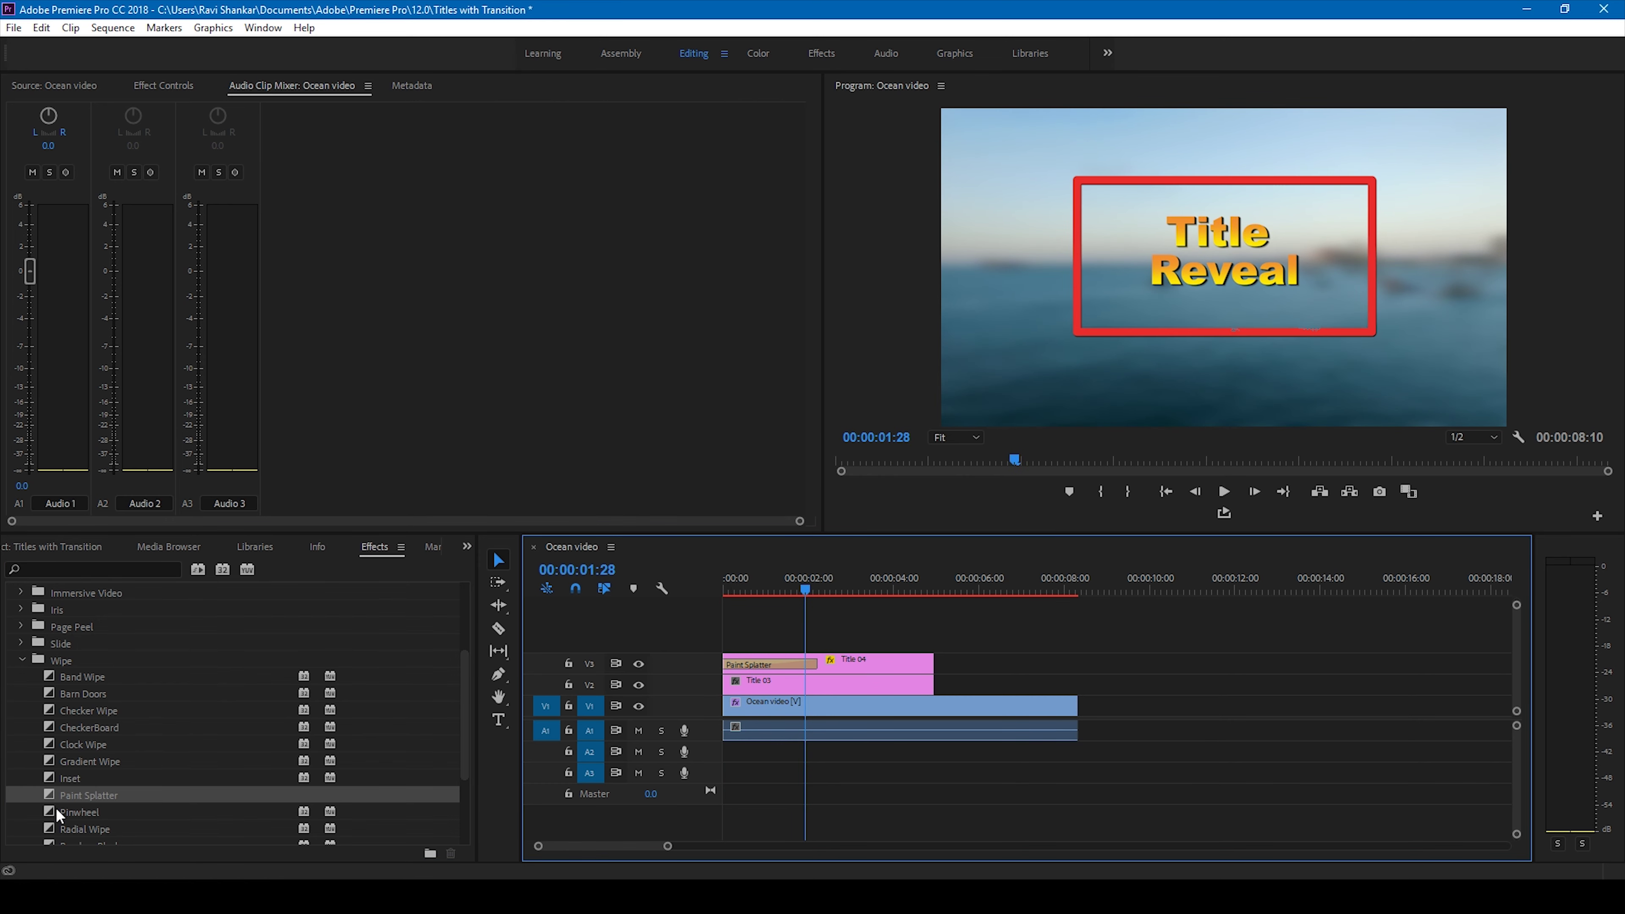
# Swap Paint Splatter for a Wedge Wipe on Title 04 and preview it from the start
pyautogui.scroll(-3, 56, 808)
pyautogui.click(80, 777)
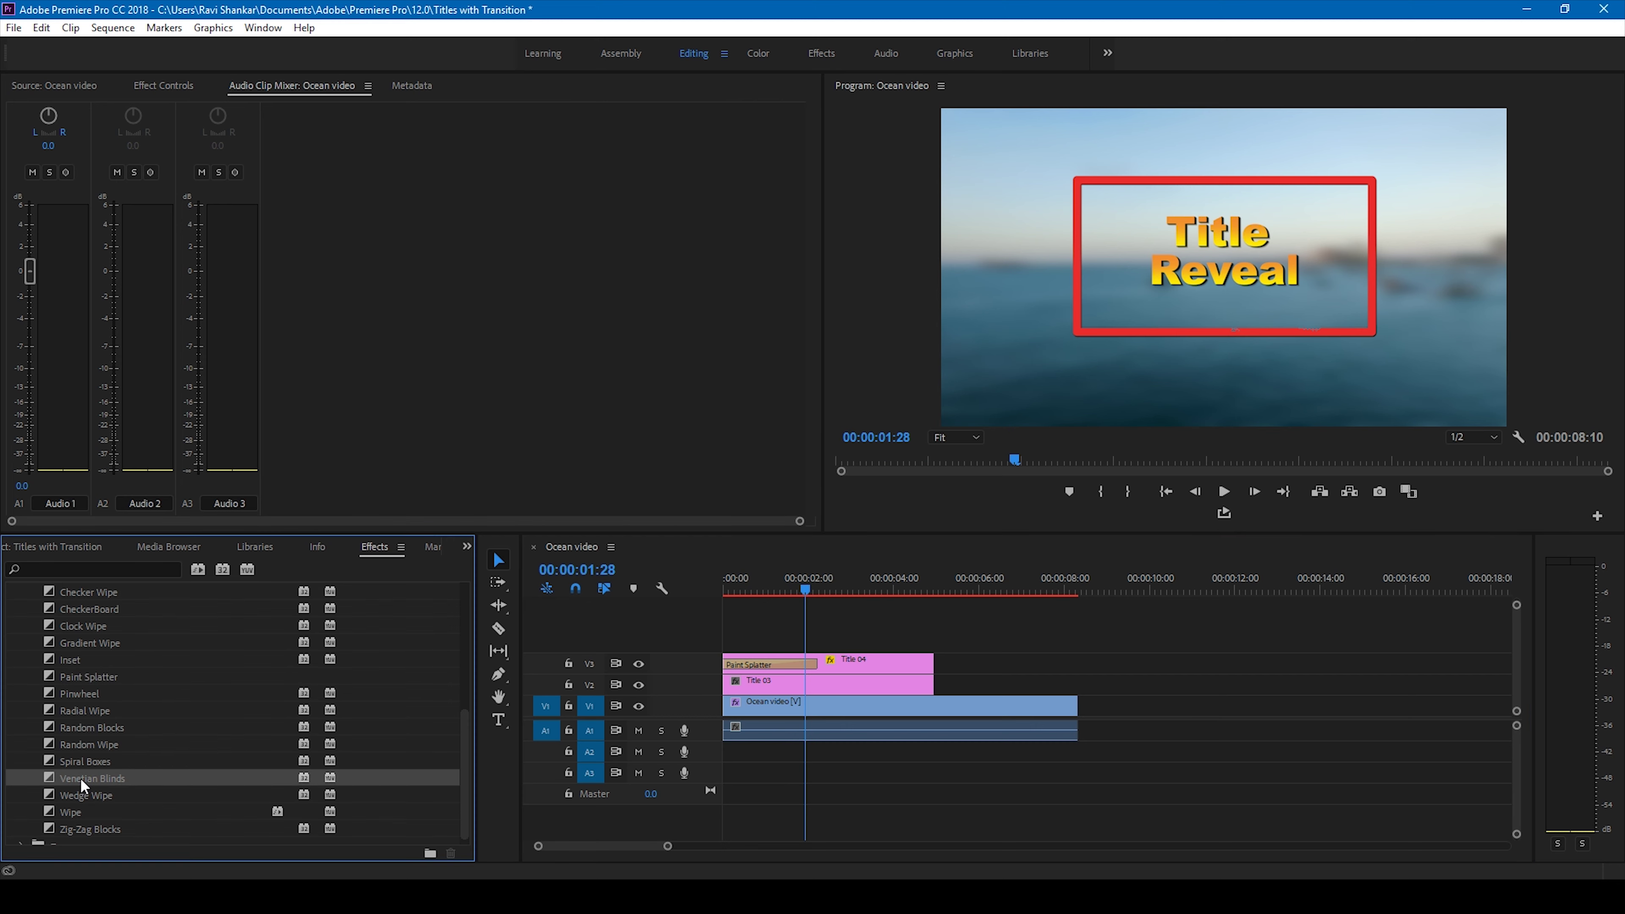
pyautogui.moveTo(83, 797)
pyautogui.mouseDown()
pyautogui.moveTo(407, 752)
pyautogui.moveTo(734, 676)
pyautogui.moveTo(741, 653)
pyautogui.mouseUp()
pyautogui.click(727, 592)
pyautogui.press('space')
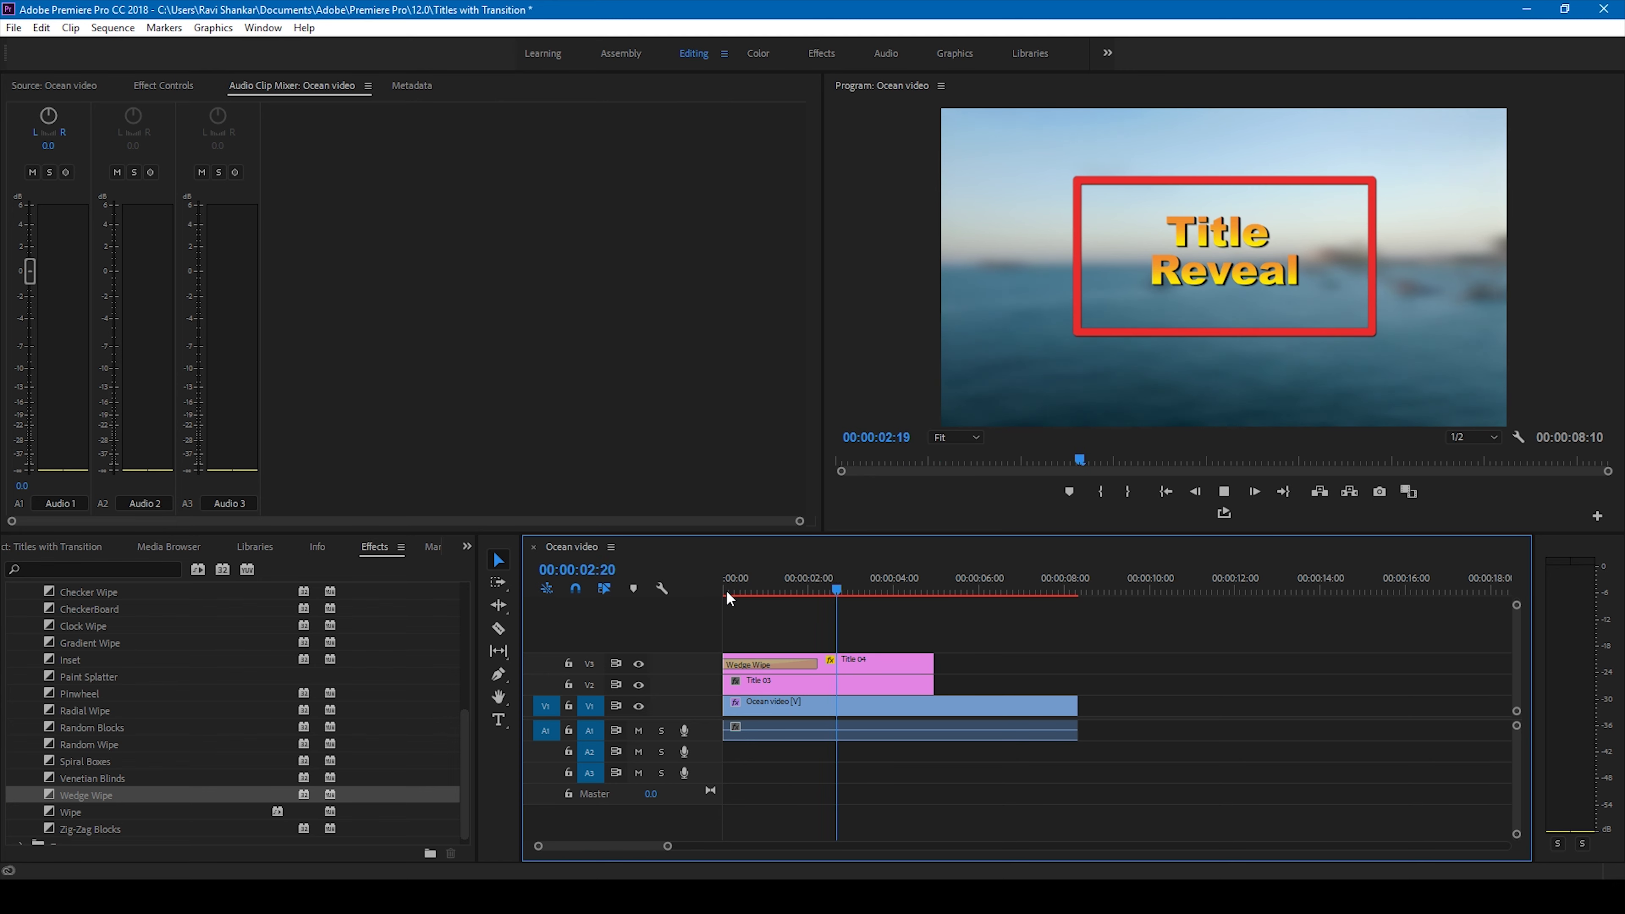
pyautogui.click(727, 593)
# Add a Cross Zoom from the Zoom transitions to the start of the Title Reveal text clip
pyautogui.scroll(3, 126, 784)
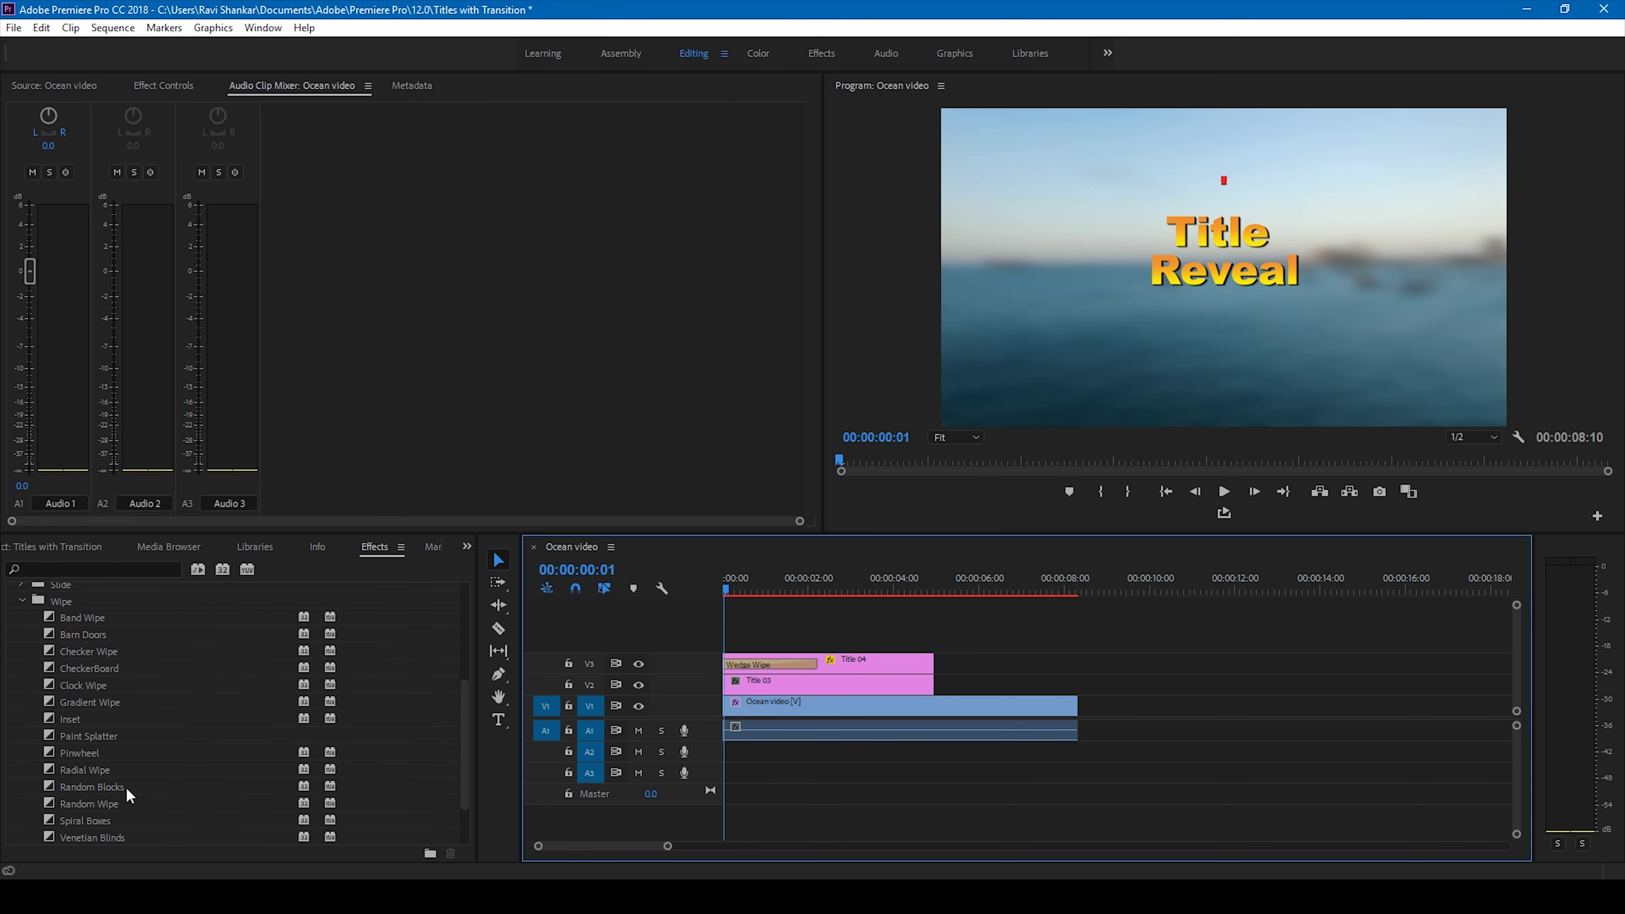
pyautogui.scroll(4, 125, 788)
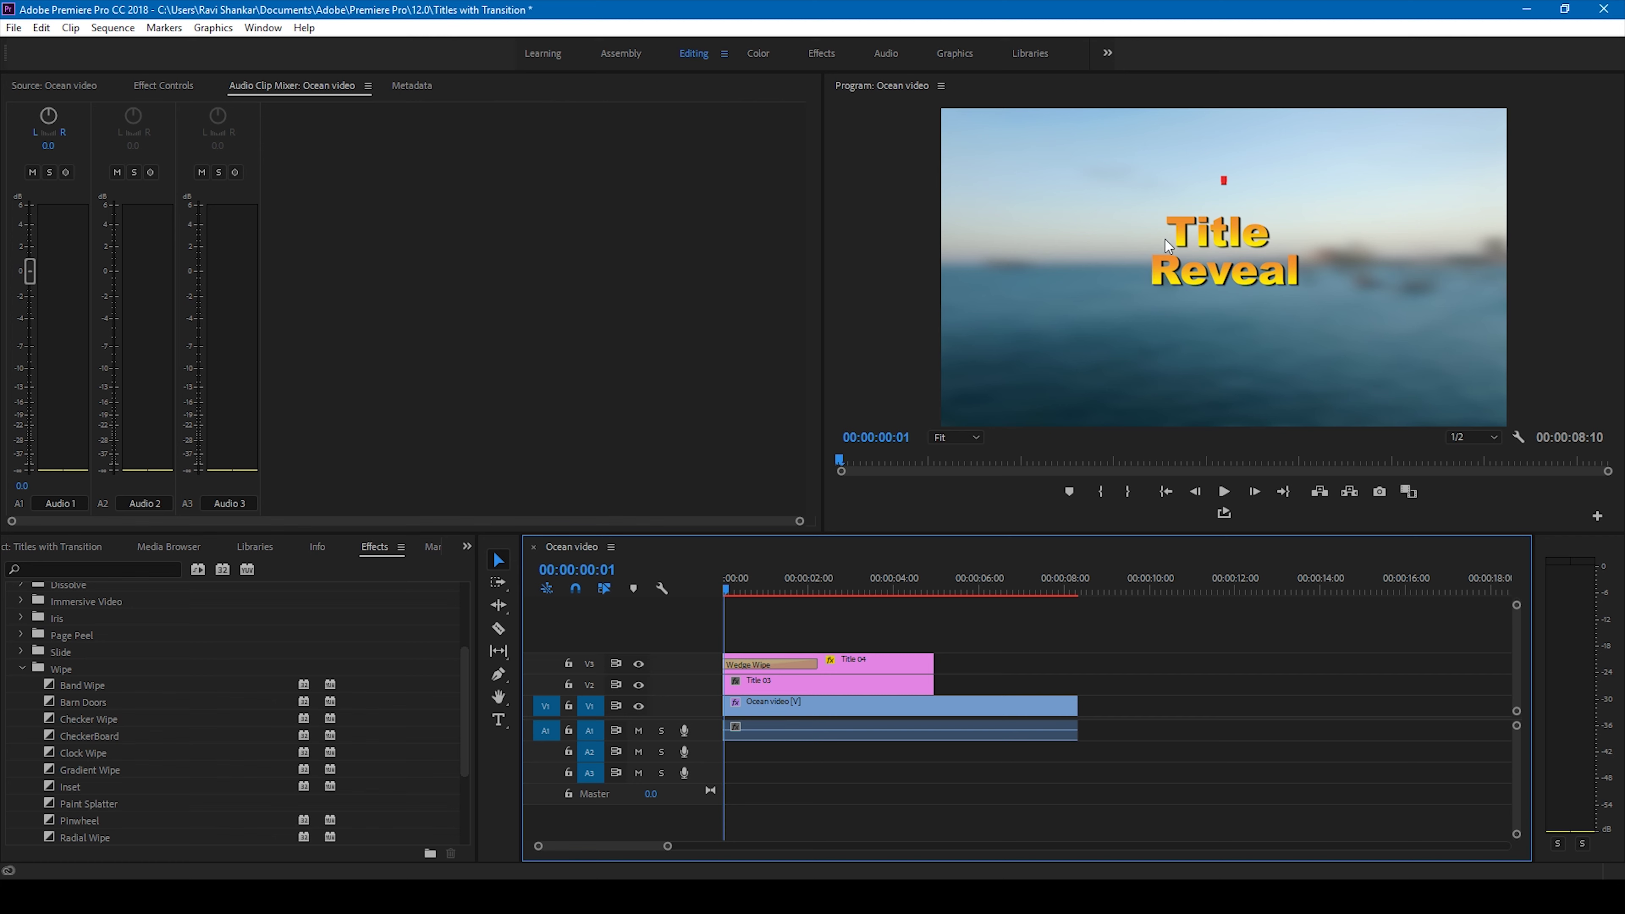
pyautogui.scroll(-8, 64, 742)
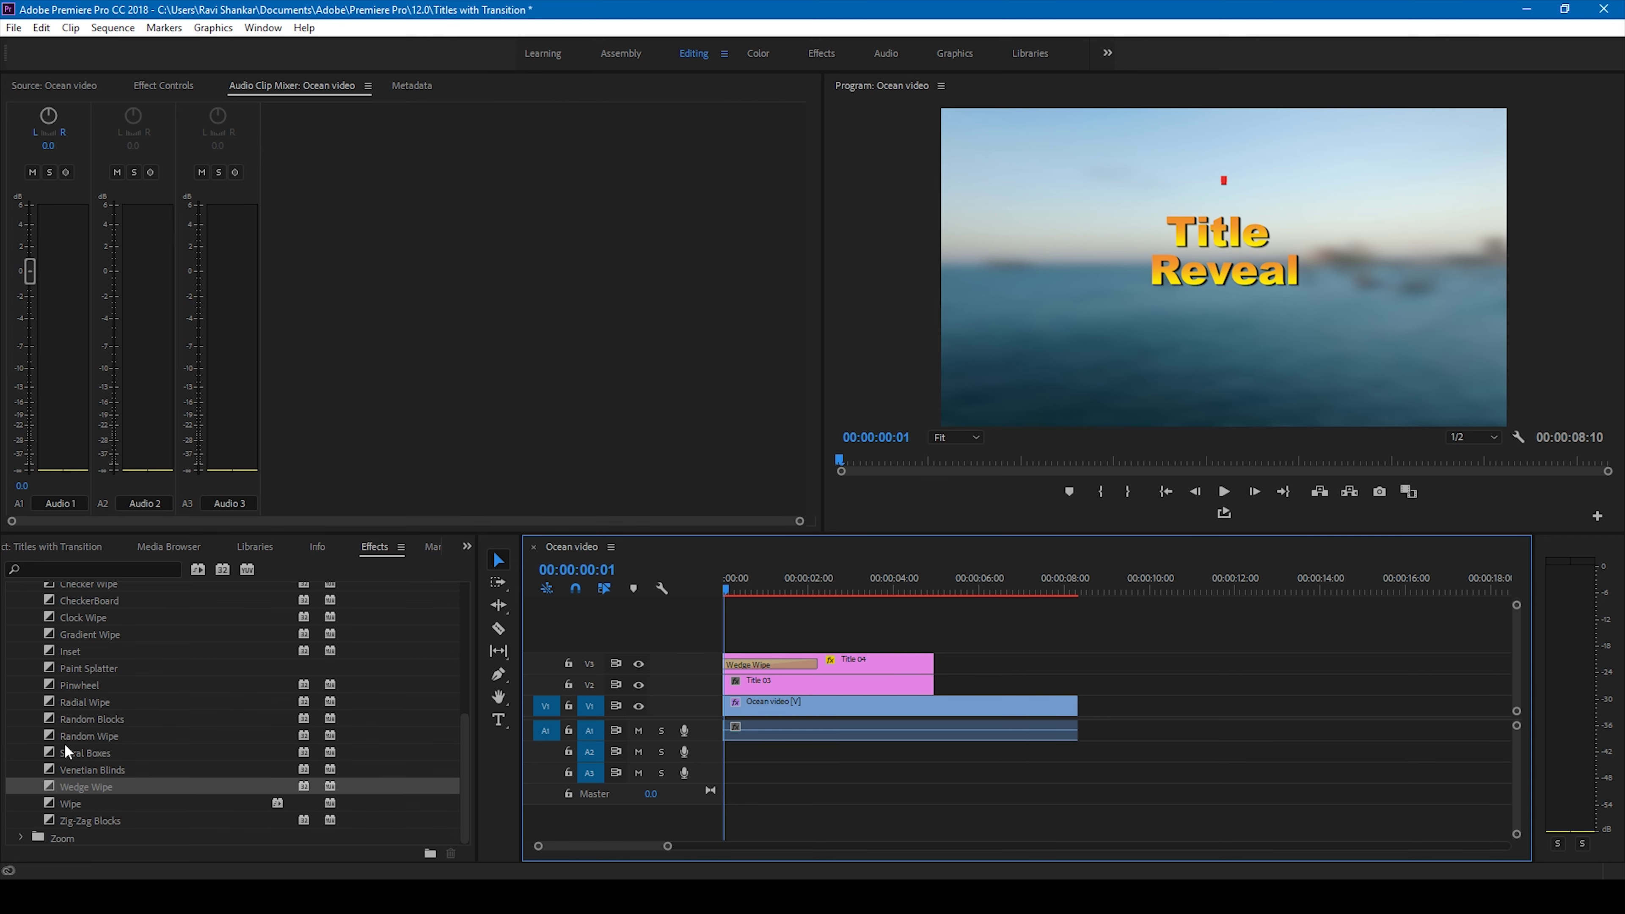
pyautogui.click(24, 837)
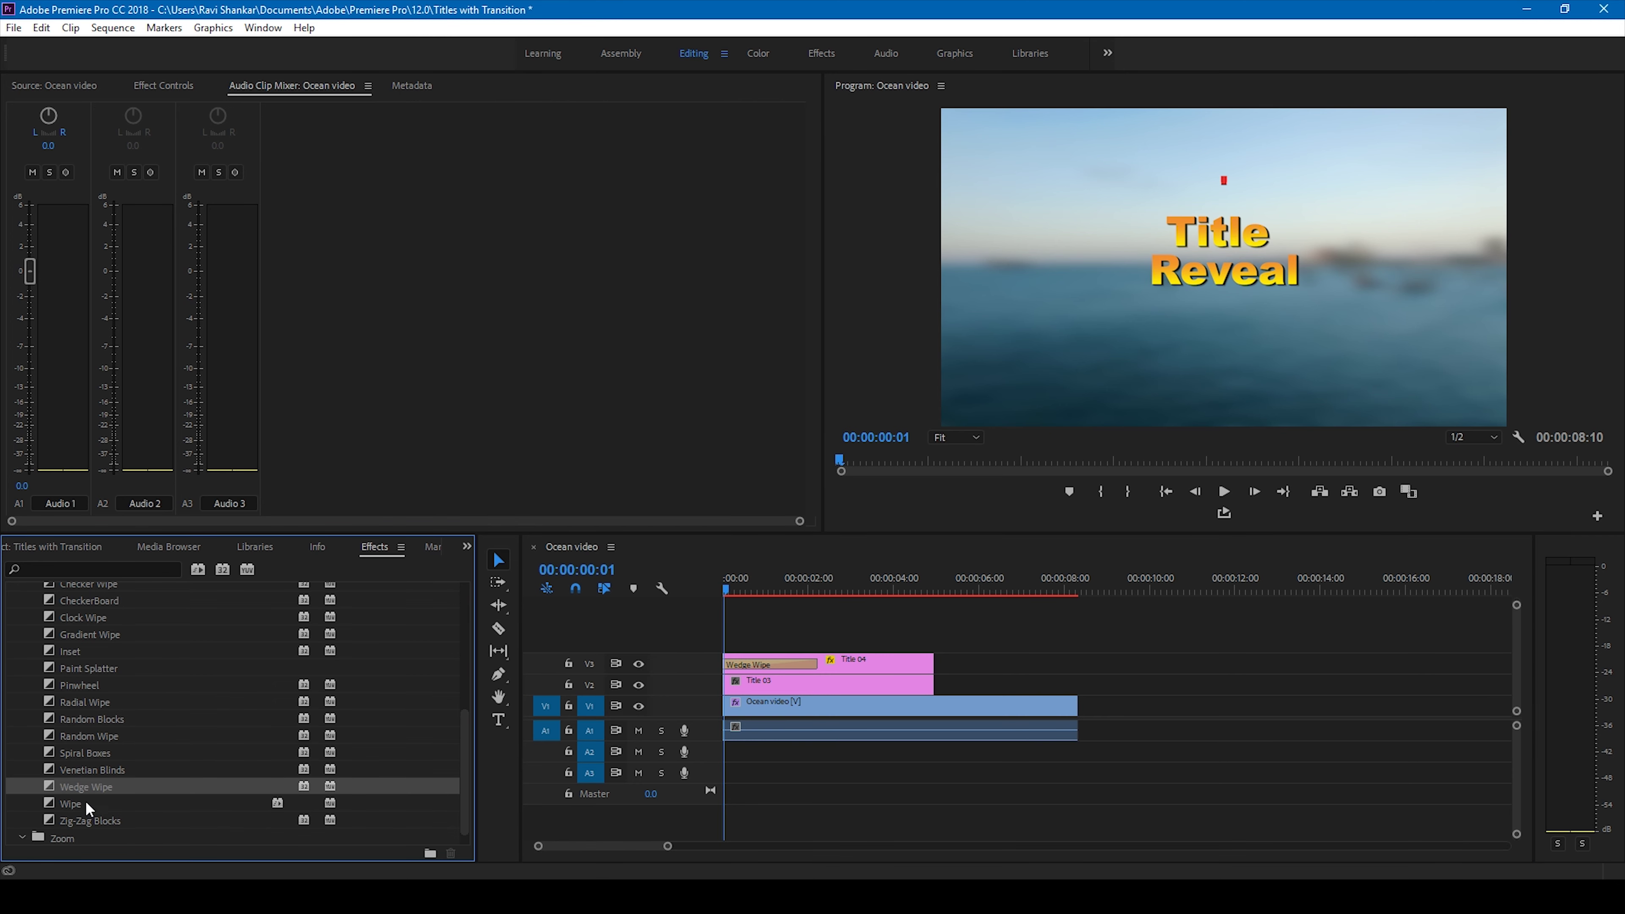
pyautogui.scroll(-1, 76, 832)
pyautogui.moveTo(73, 836); pyautogui.dragTo(791, 683)
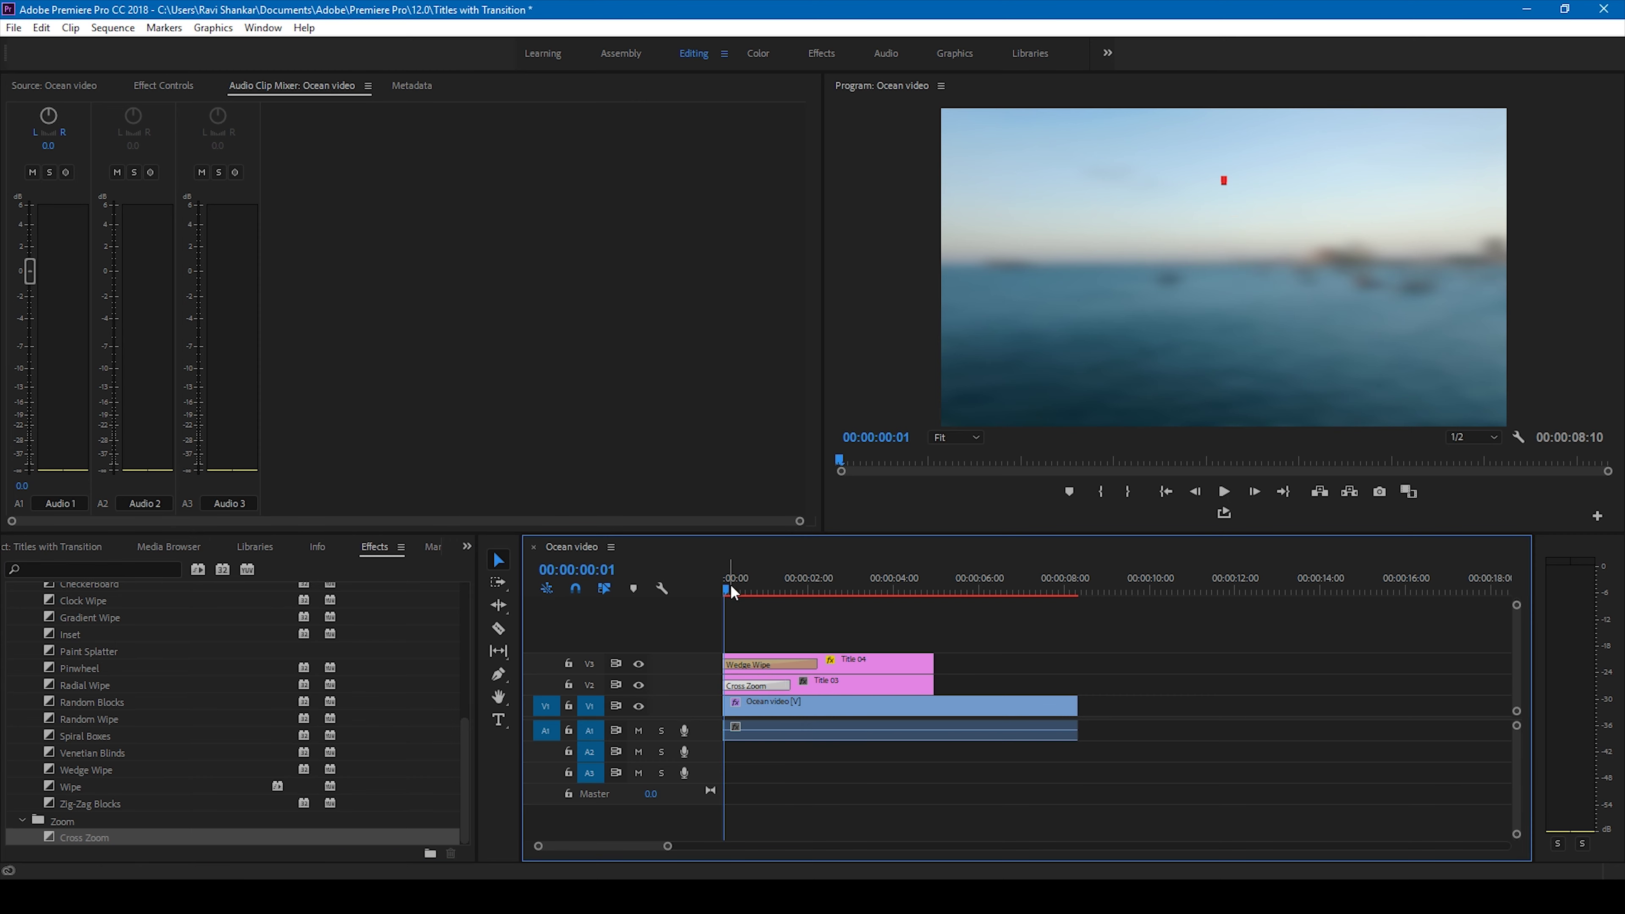
# Preview the Cross Zoom title reveal with the red box's Wedge Wipe, replaying it from the sequence start
pyautogui.press('space')
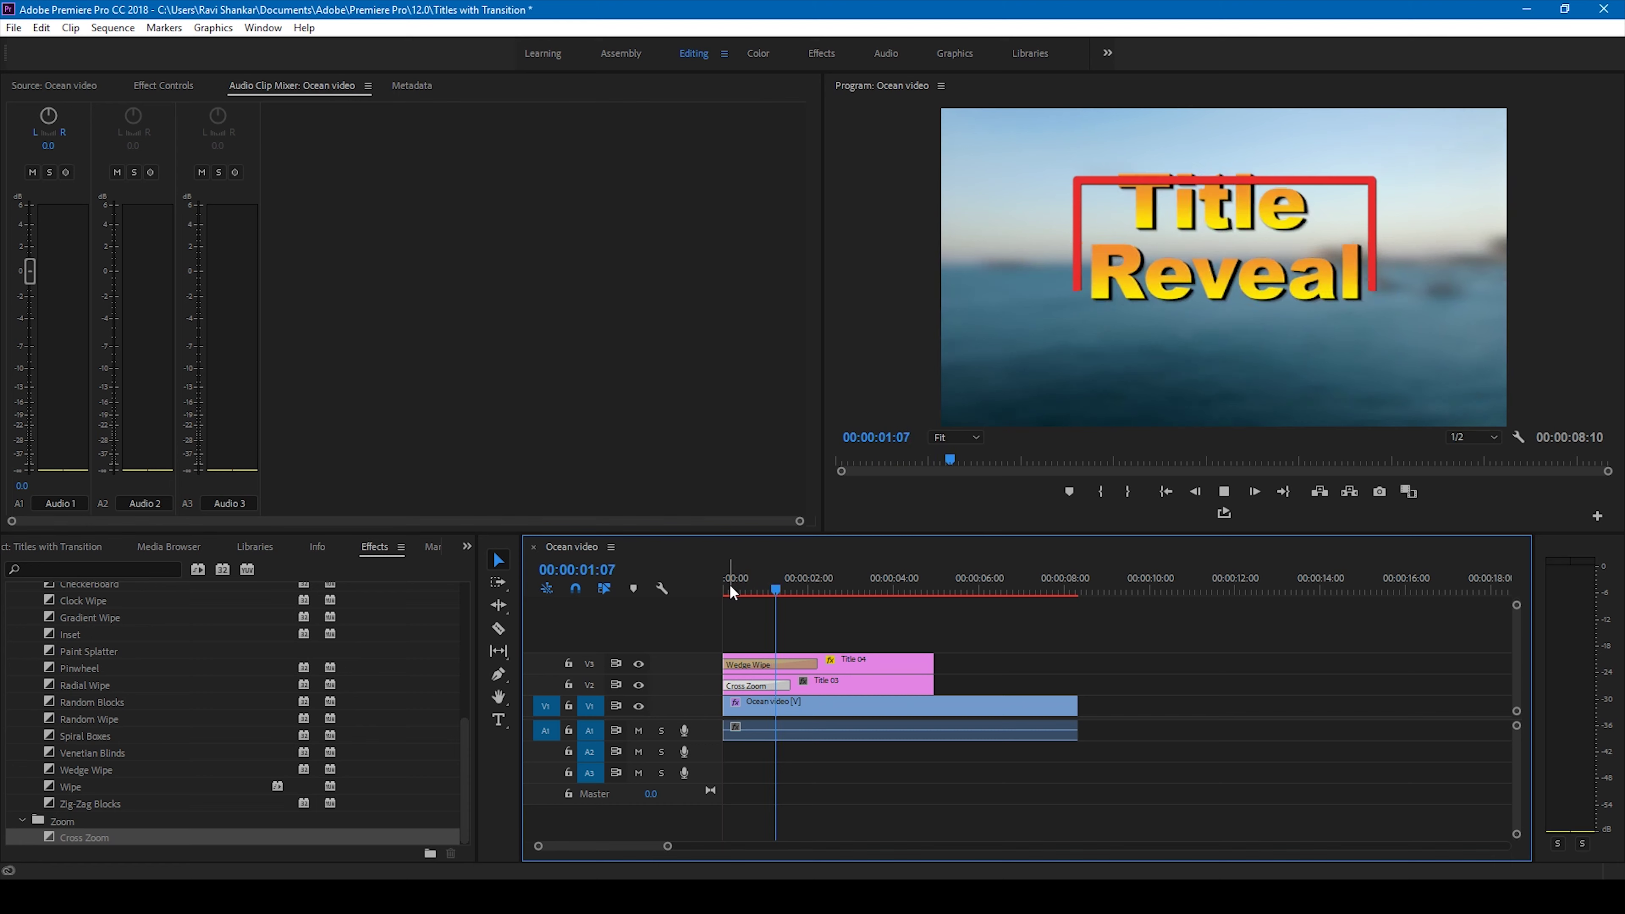
pyautogui.moveTo(728, 585); pyautogui.dragTo(718, 589)
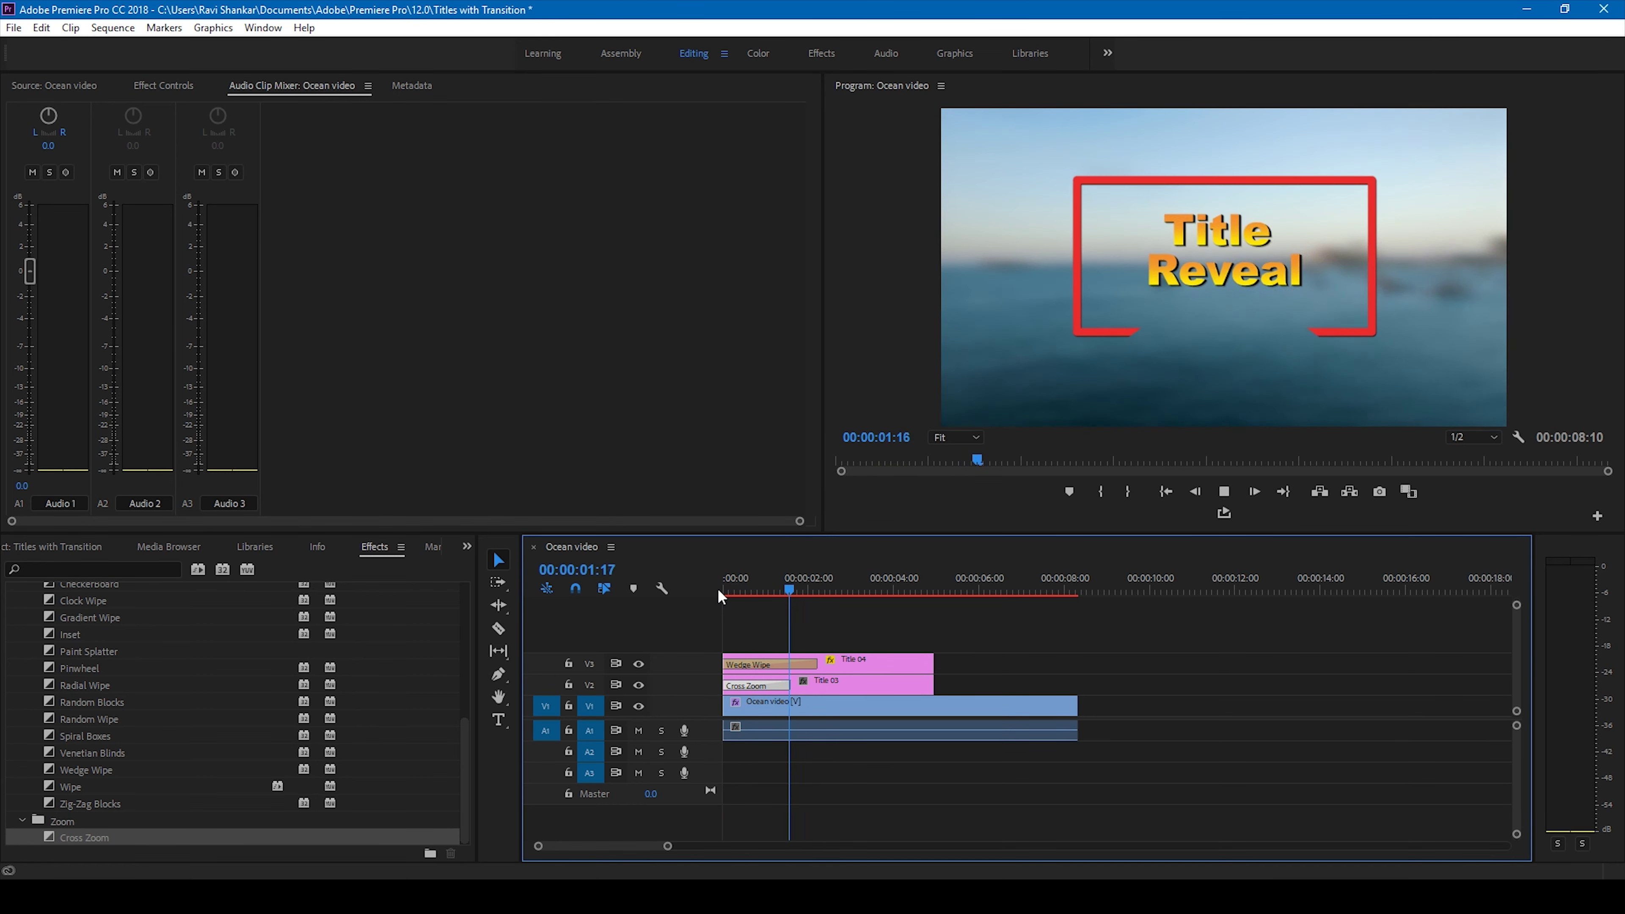
pyautogui.click(722, 588)
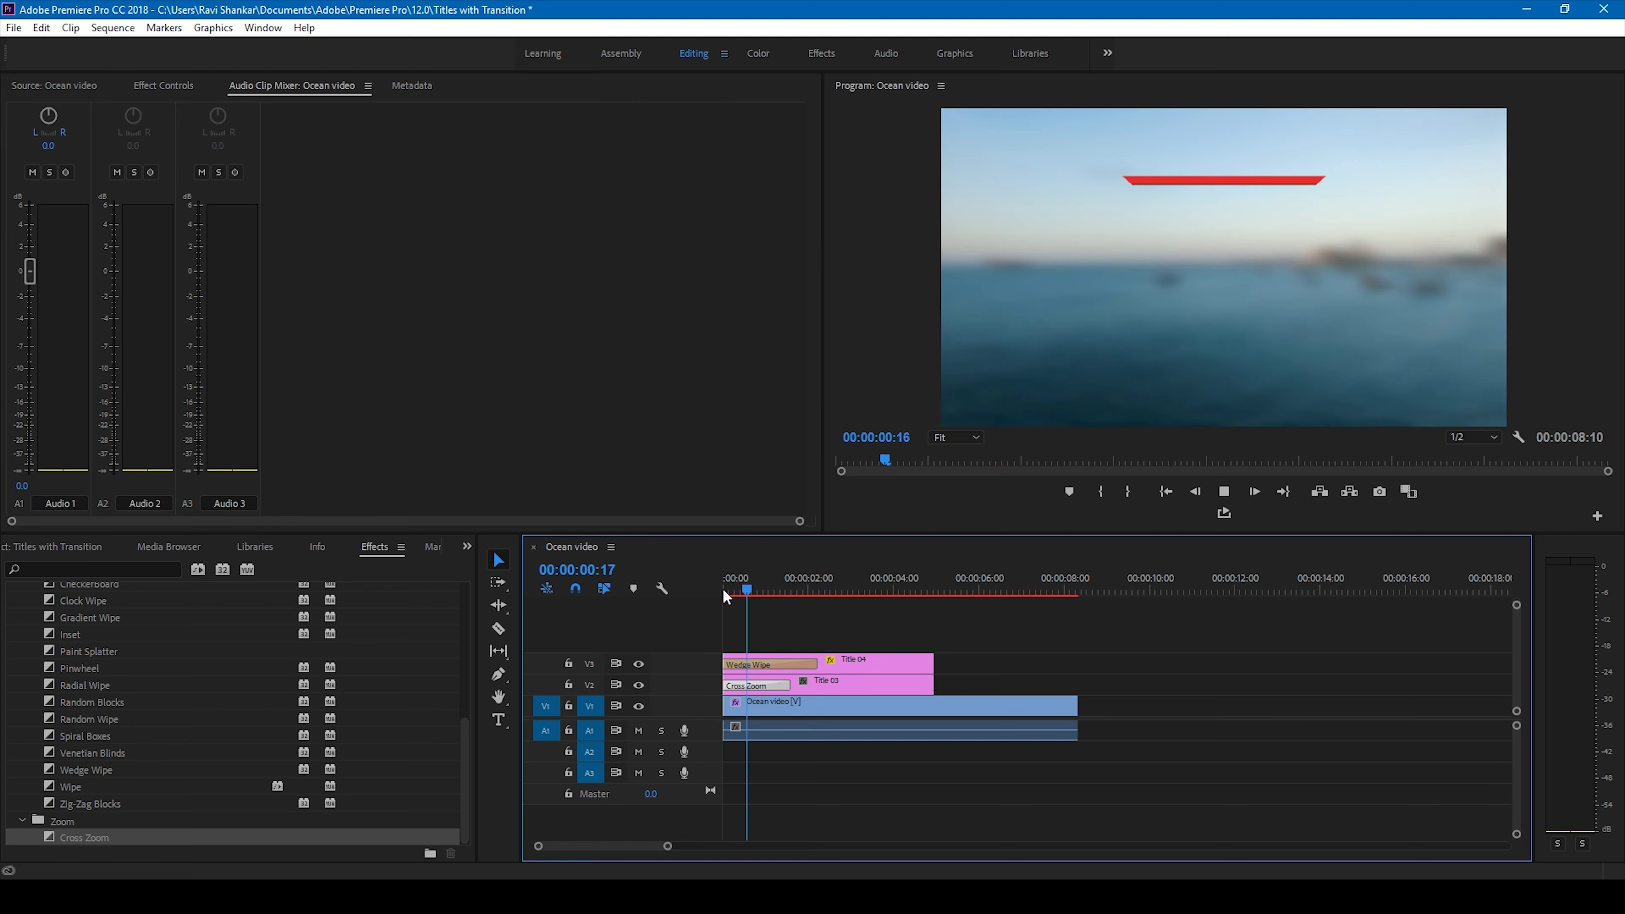
pyautogui.click(723, 588)
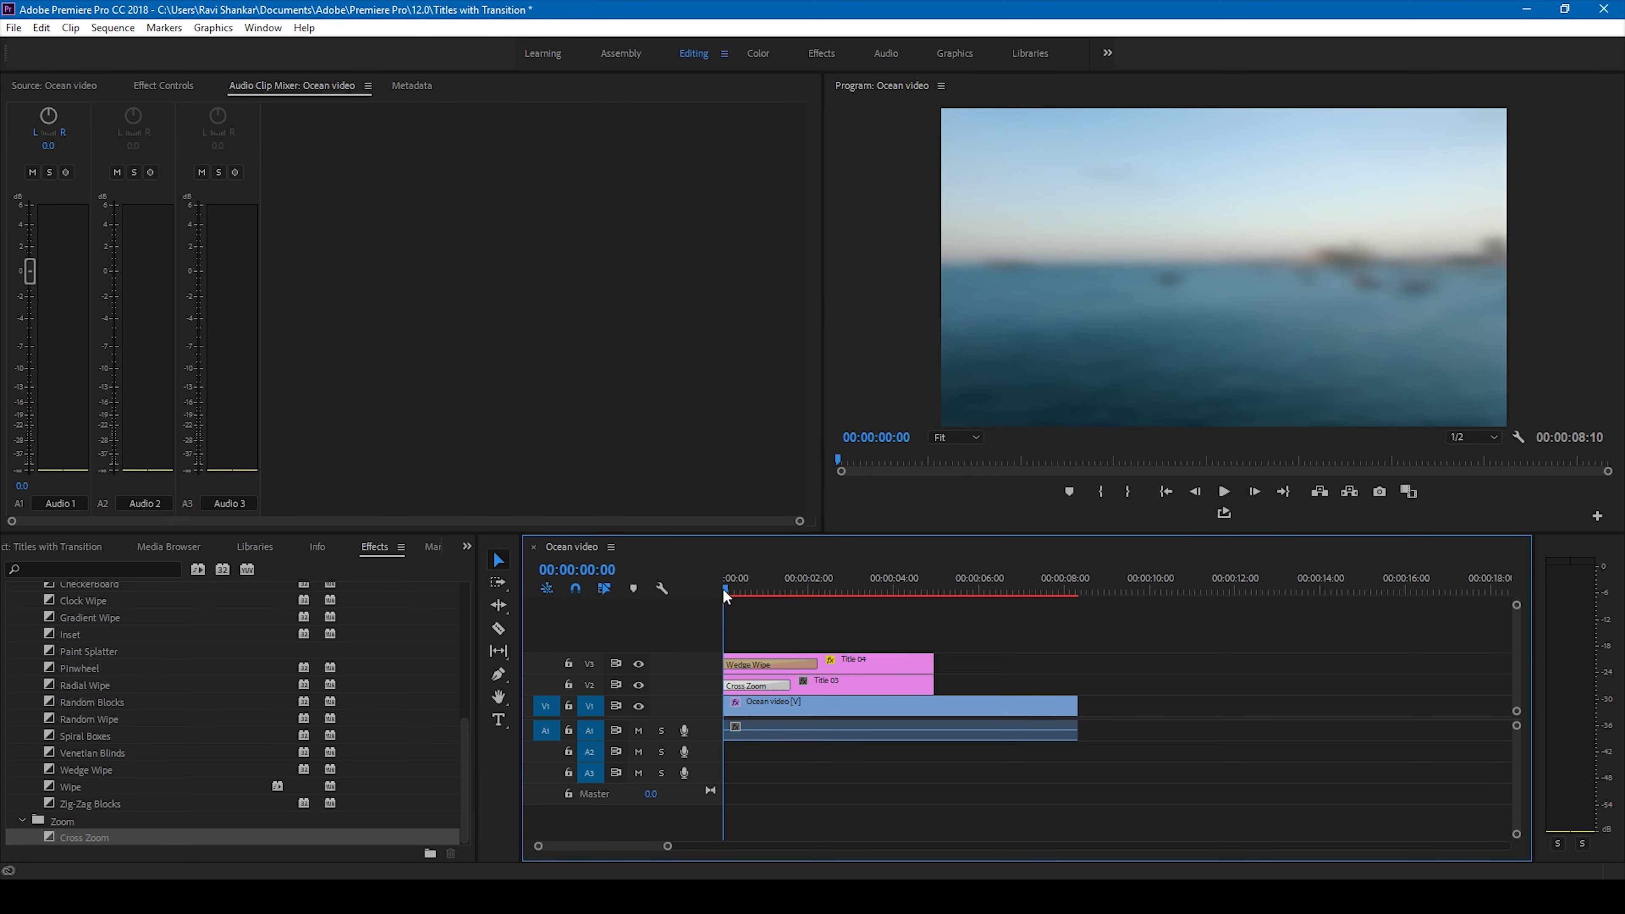
pyautogui.click(723, 588)
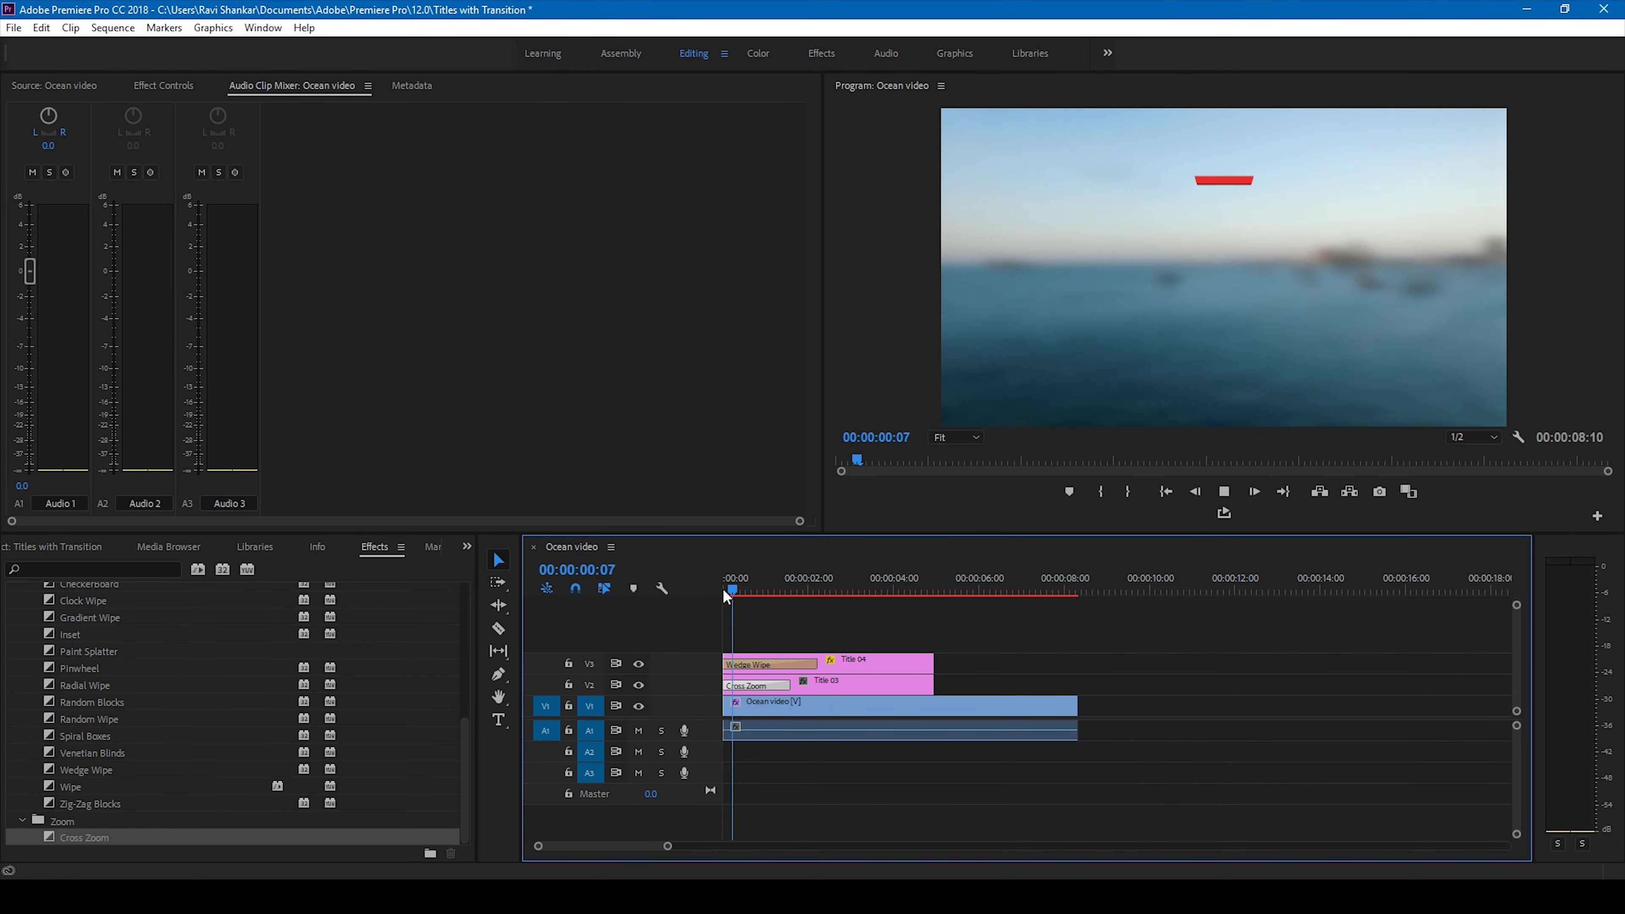
pyautogui.press('space')
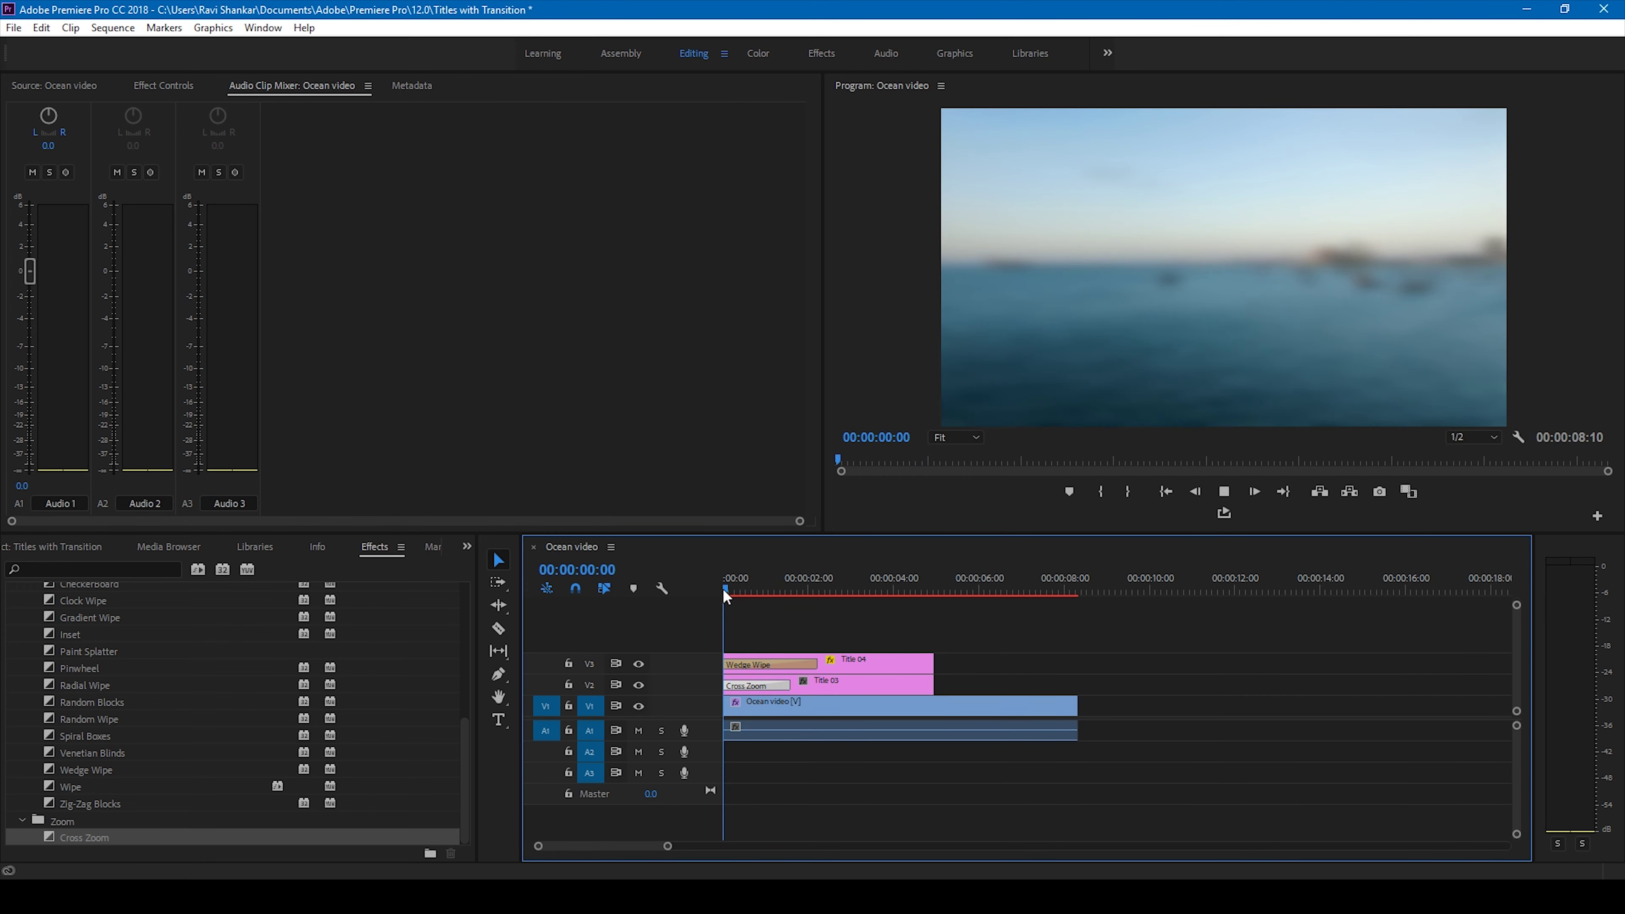
pyautogui.press('space')
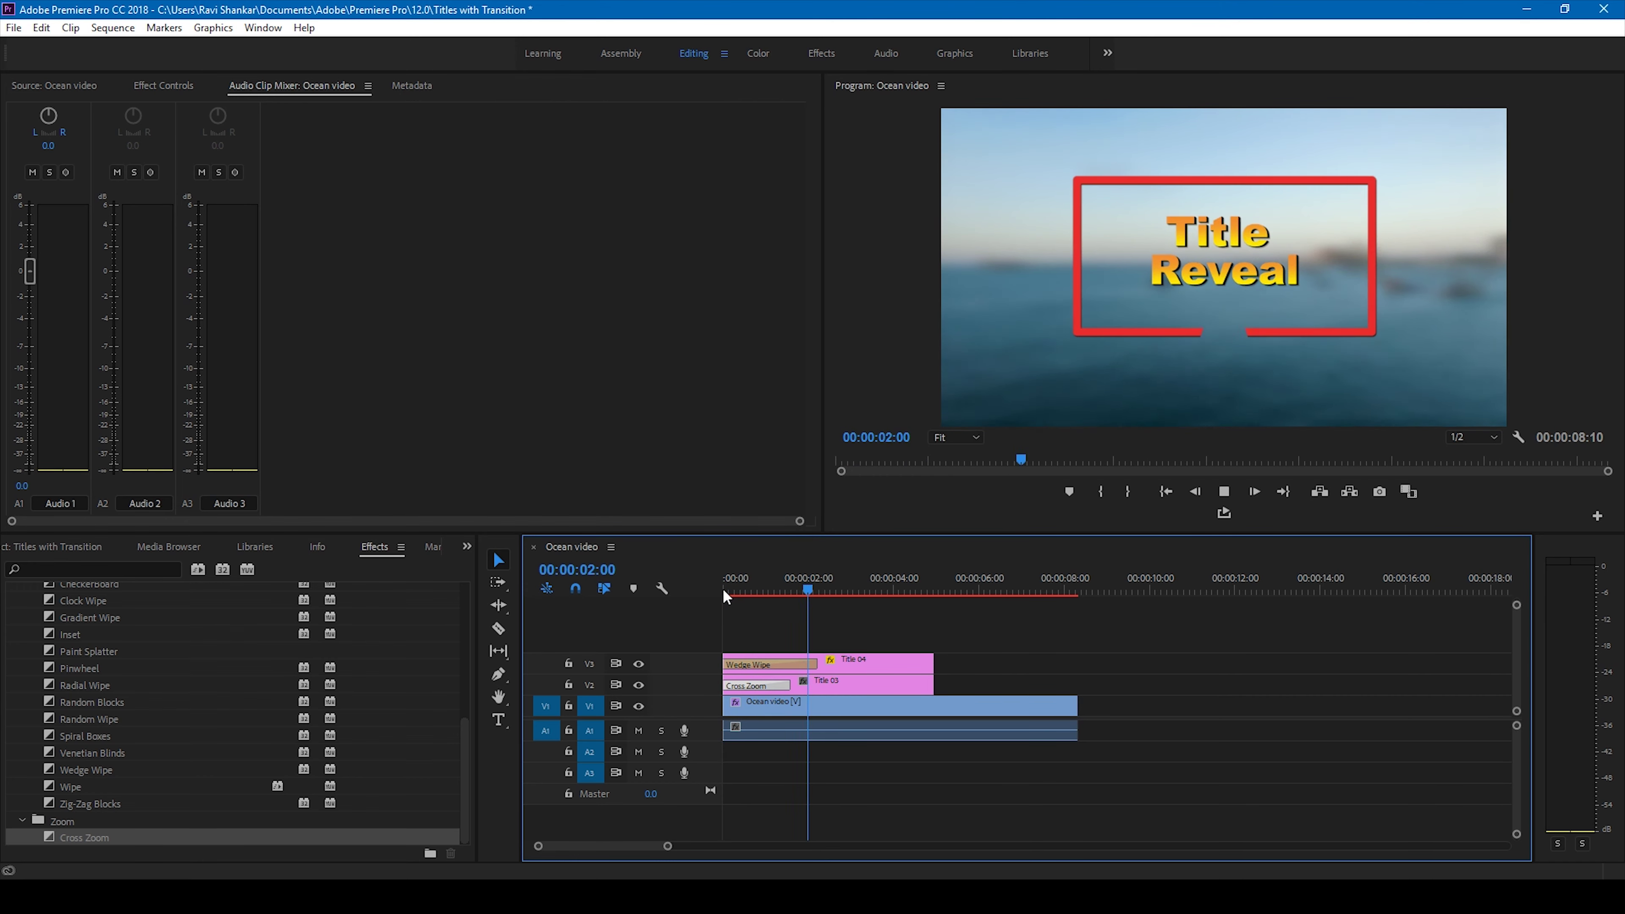
pyautogui.click(723, 591)
pyautogui.press('space')
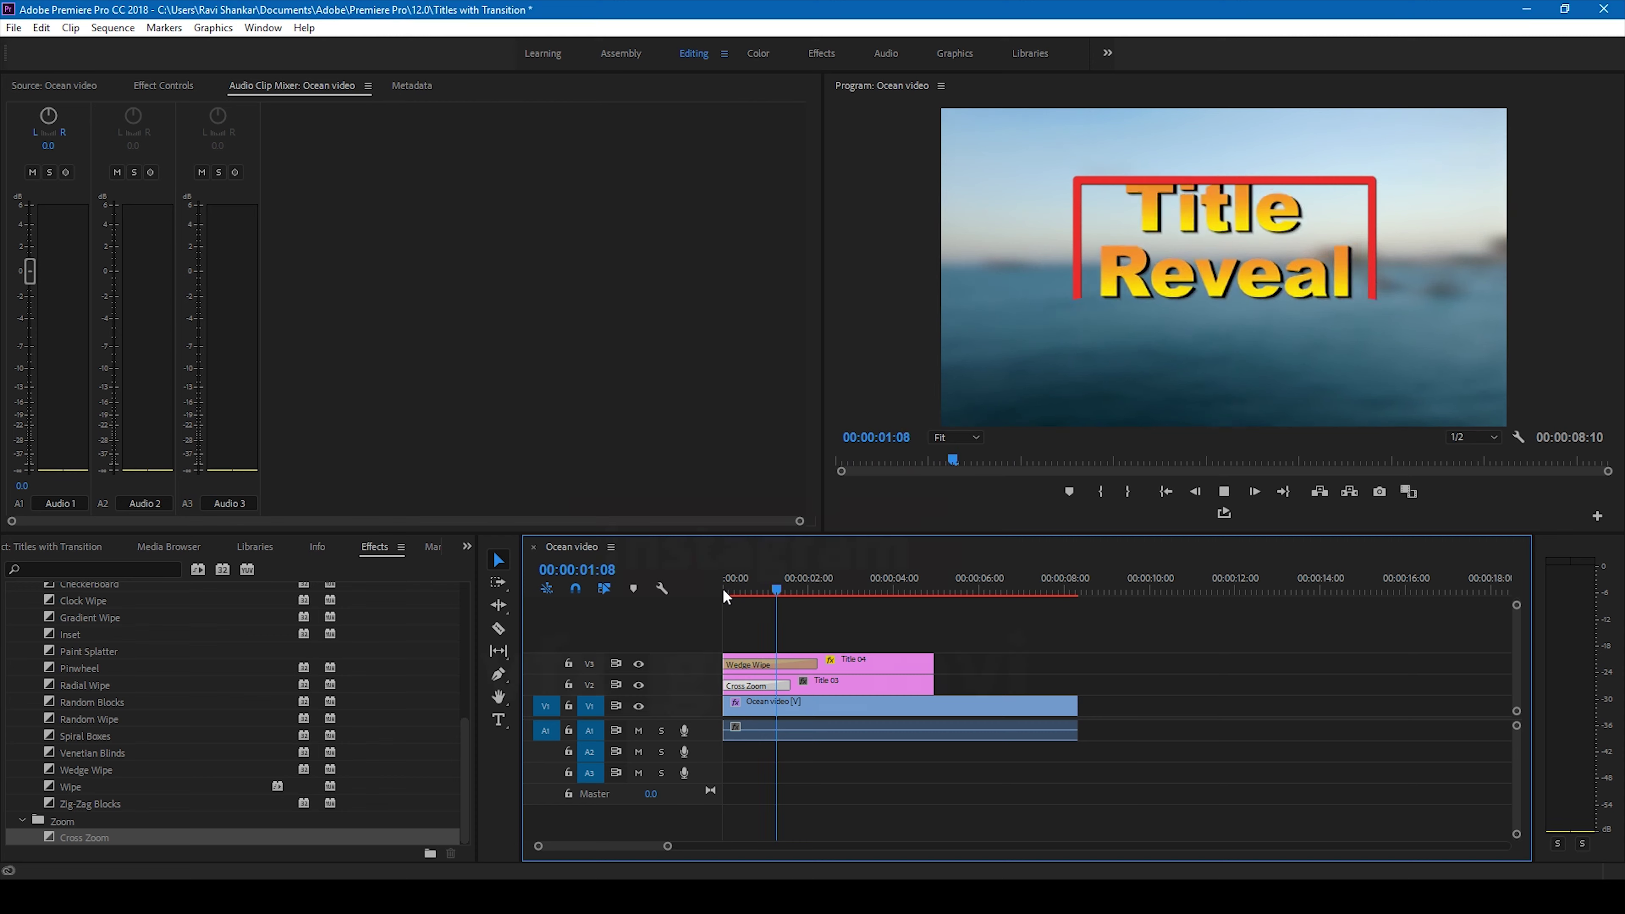
pyautogui.click(723, 589)
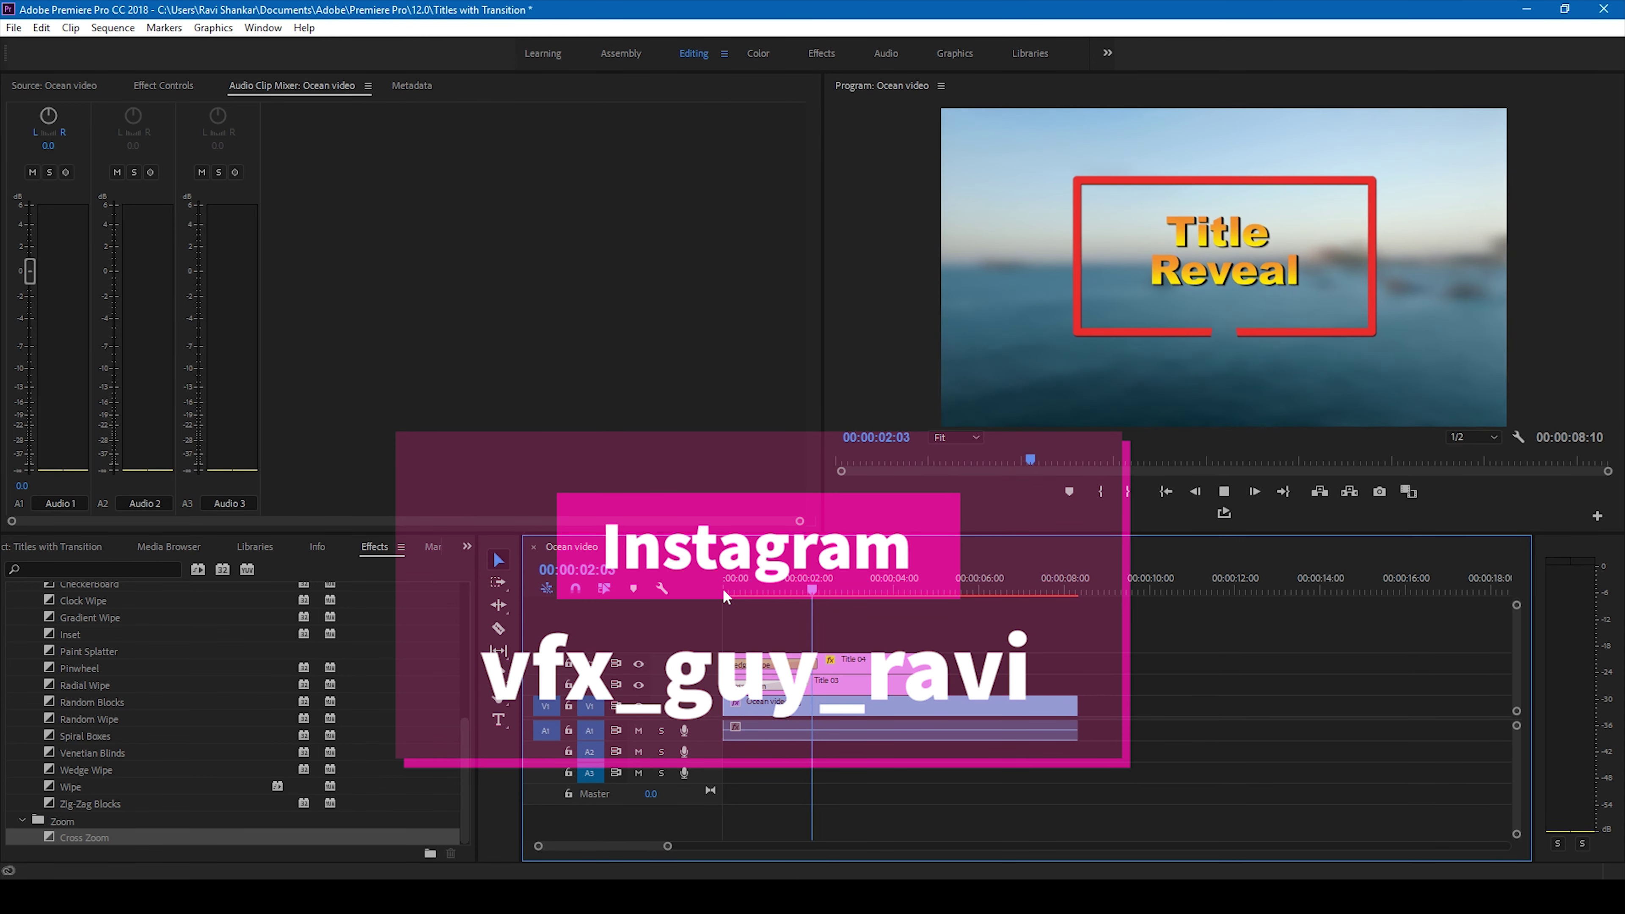
pyautogui.click(723, 591)
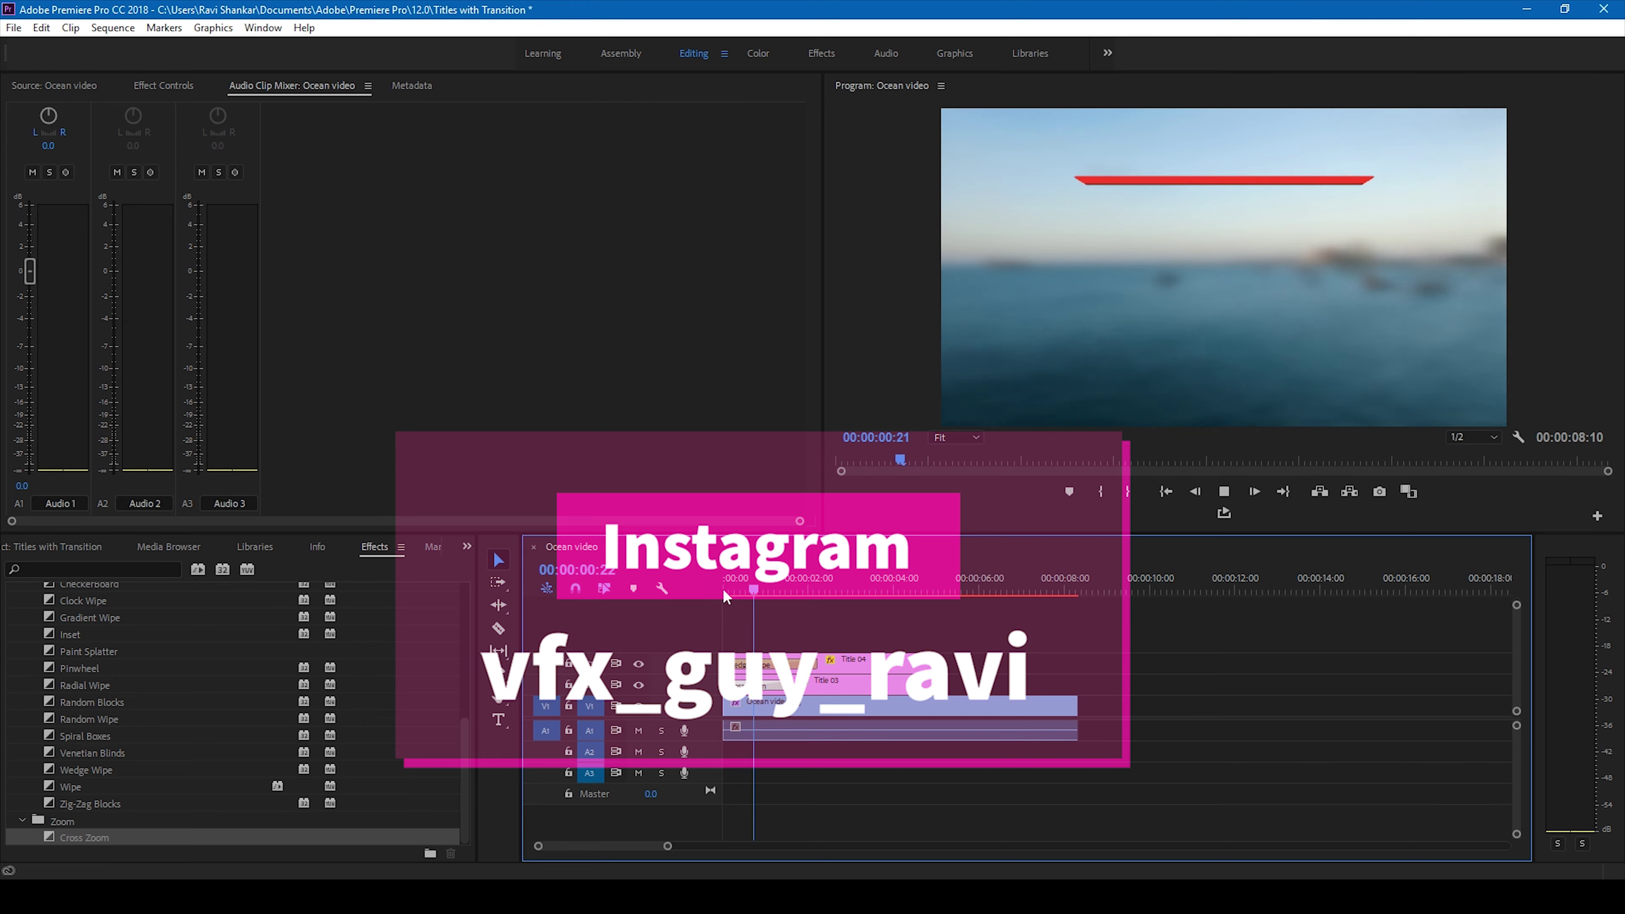
pyautogui.click(723, 591)
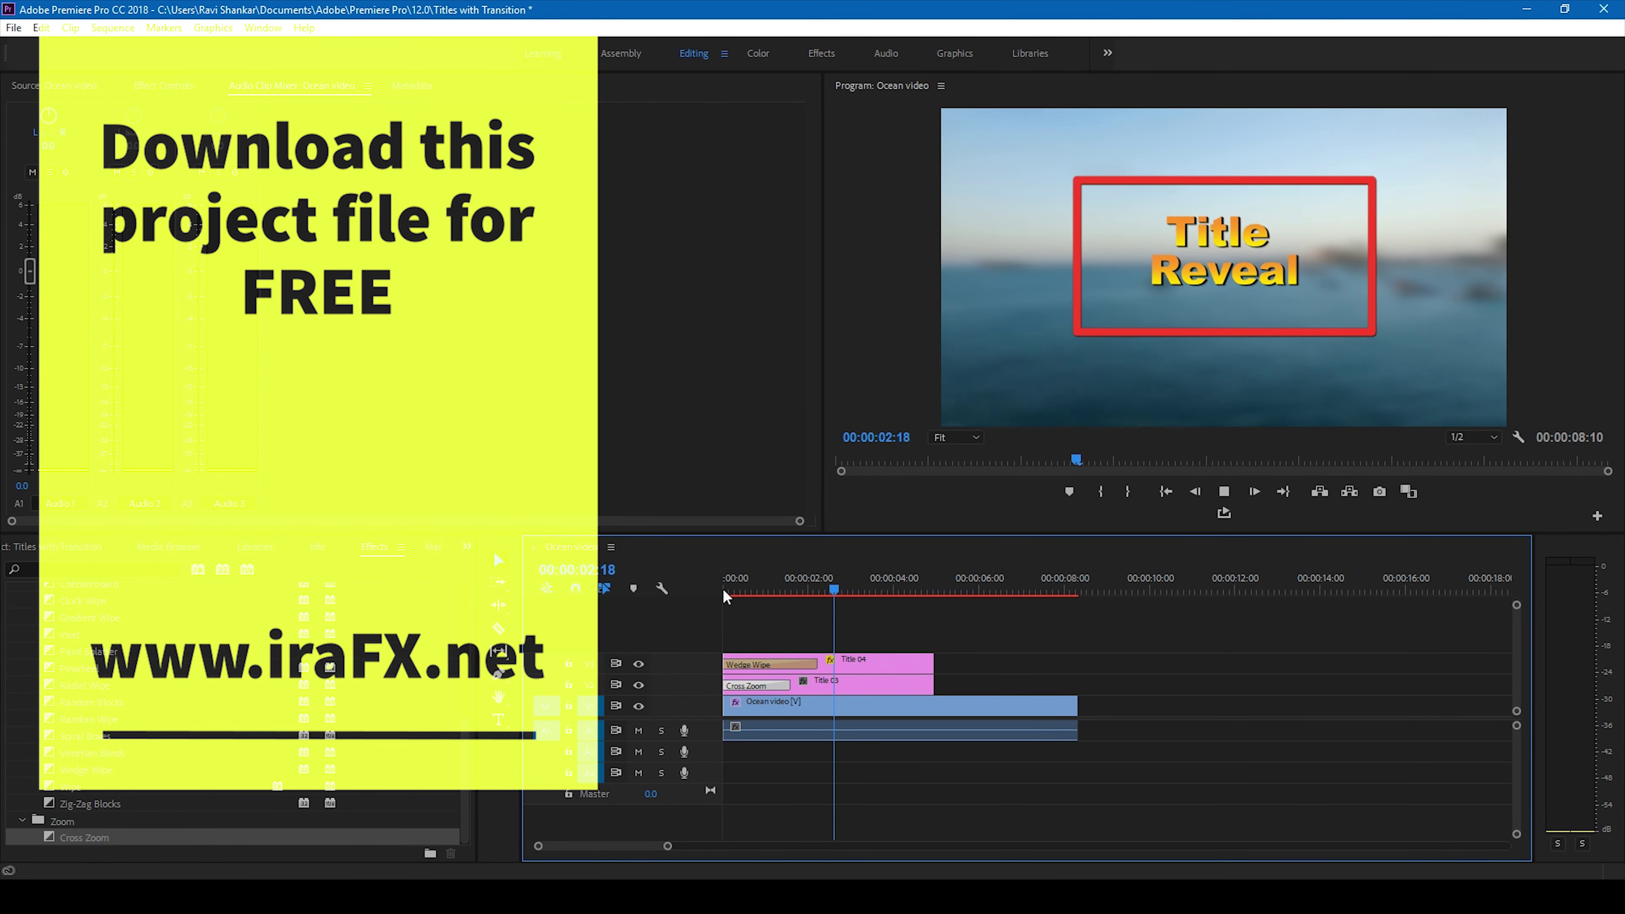
pyautogui.click(724, 591)
pyautogui.press('space')
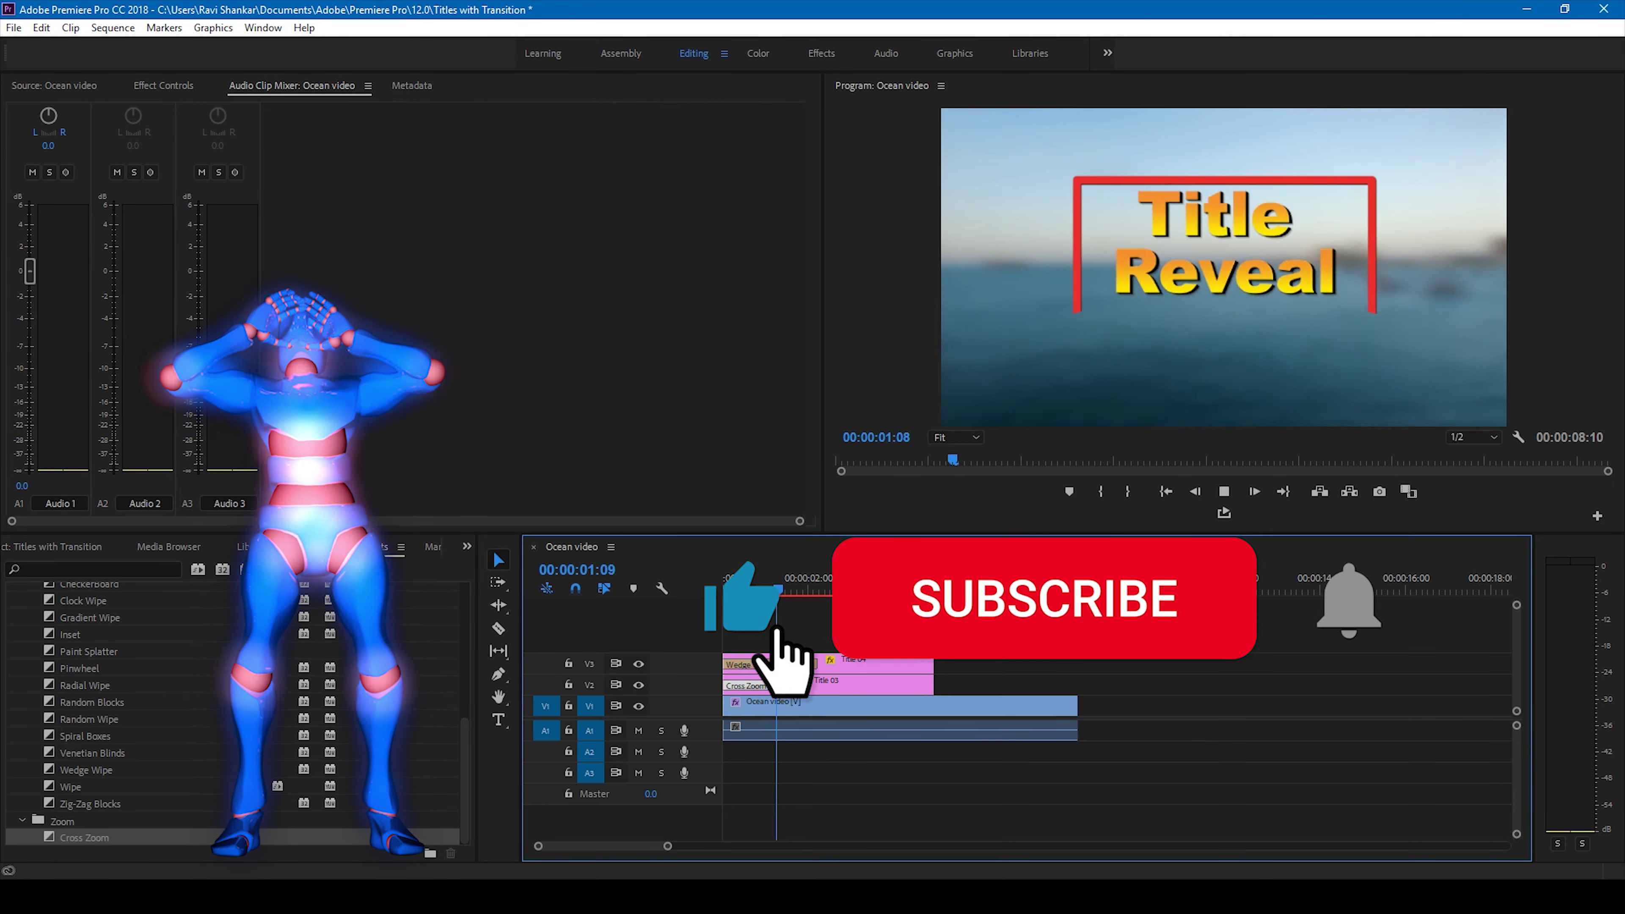